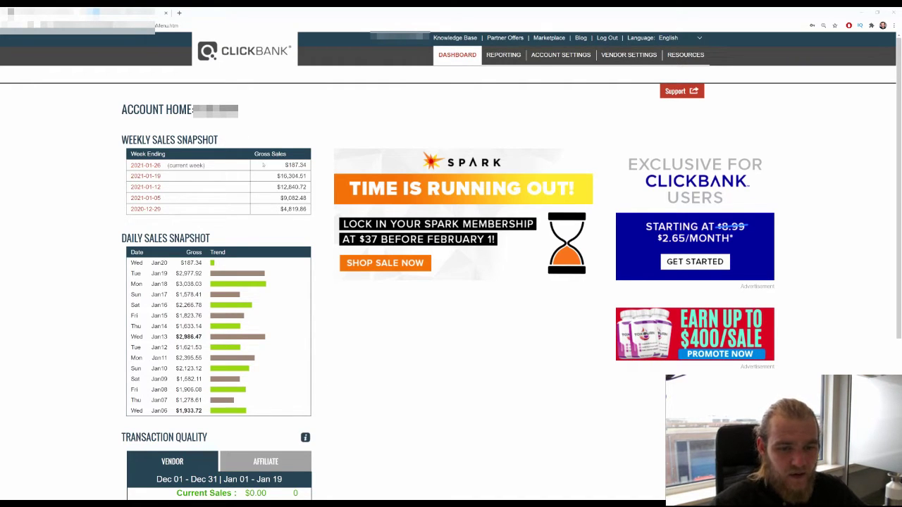
Step: Highlight the $16,304.51 weekly gross sales figure in the ClickBank snapshot, then clear the highlight
left_click_drag(275, 176, 308, 179)
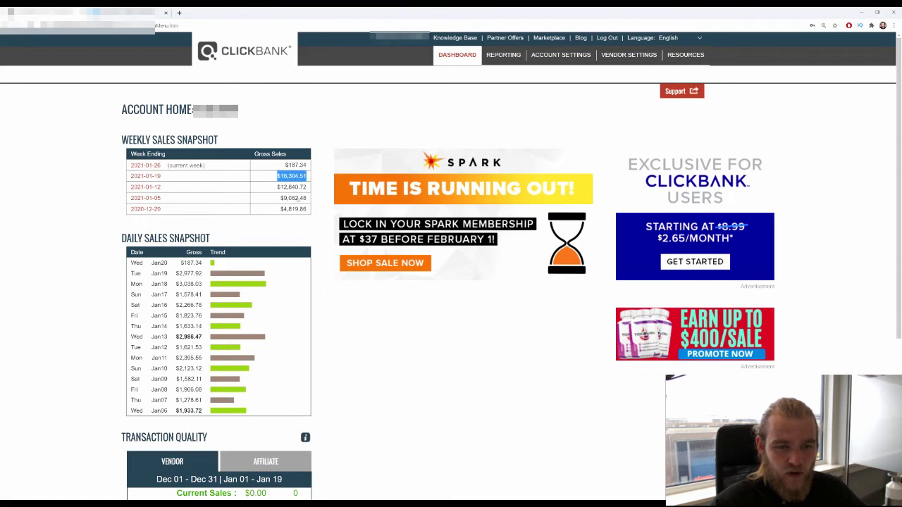
left_click(287, 236)
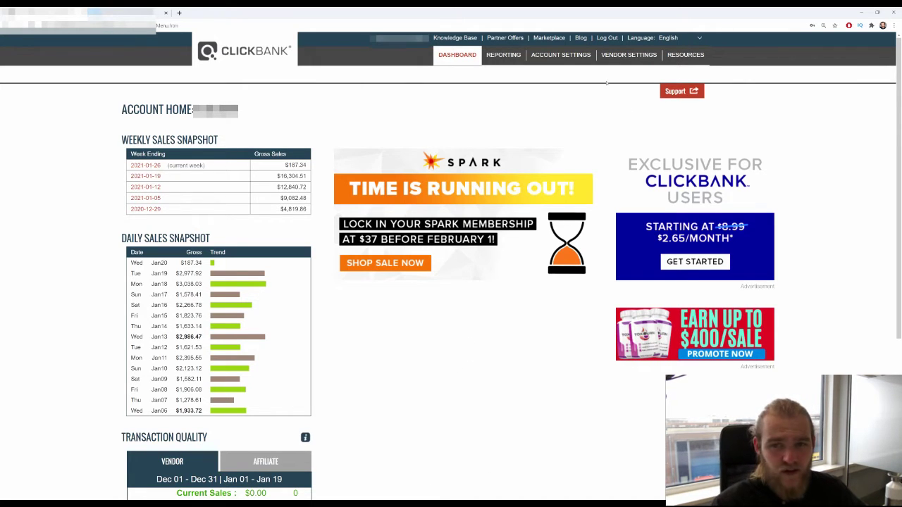
Step: Sign in to the ClickBank marketplace and list Self-Help products sorted by Gravity
left_click(556, 41)
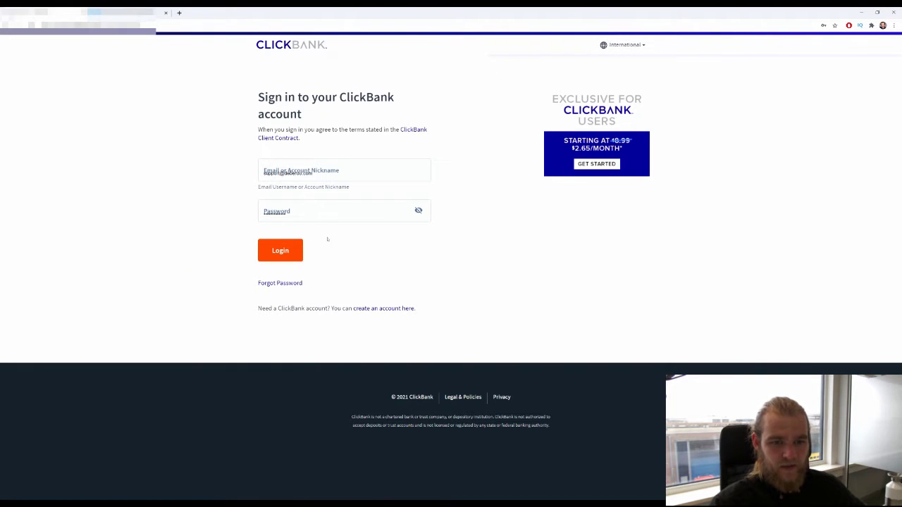
left_click(281, 251)
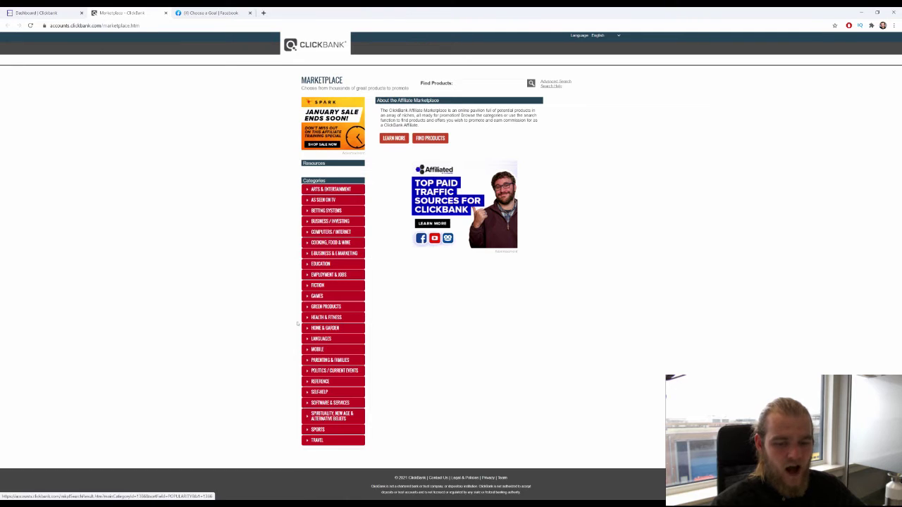
left_click(328, 391)
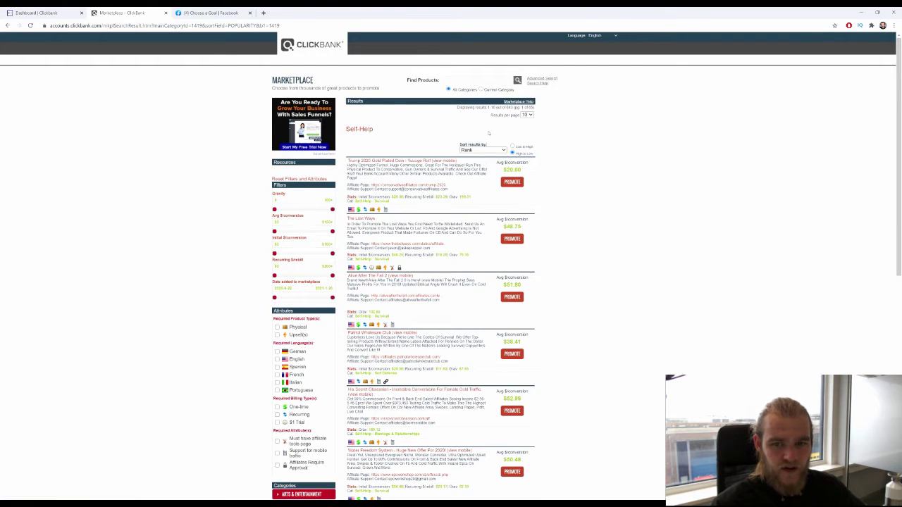
left_click(493, 150)
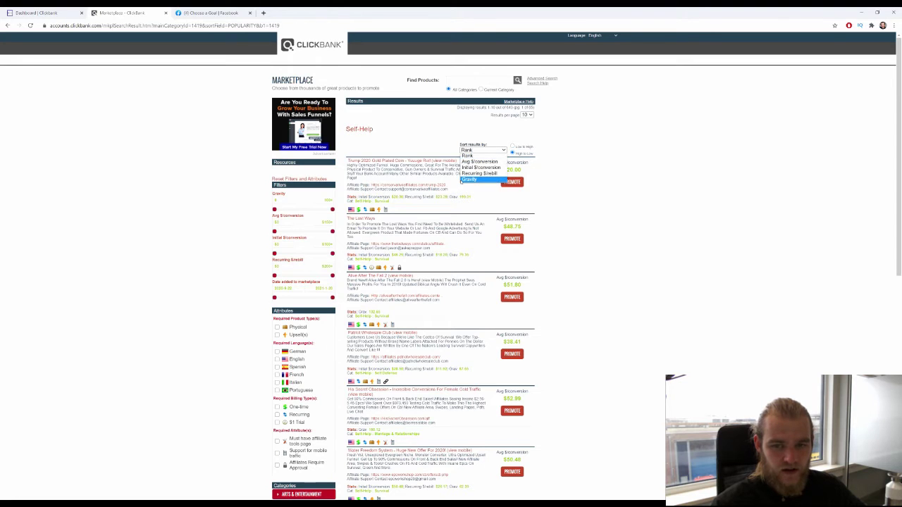
left_click(469, 179)
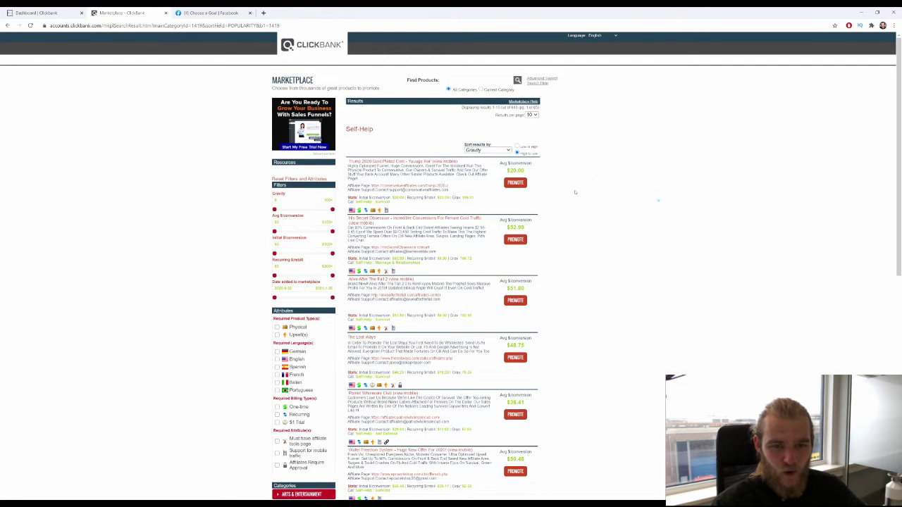
Step: Scroll down the results and open the Water Freedom System sales page in a new tab
scroll(403, 68, "down", 1)
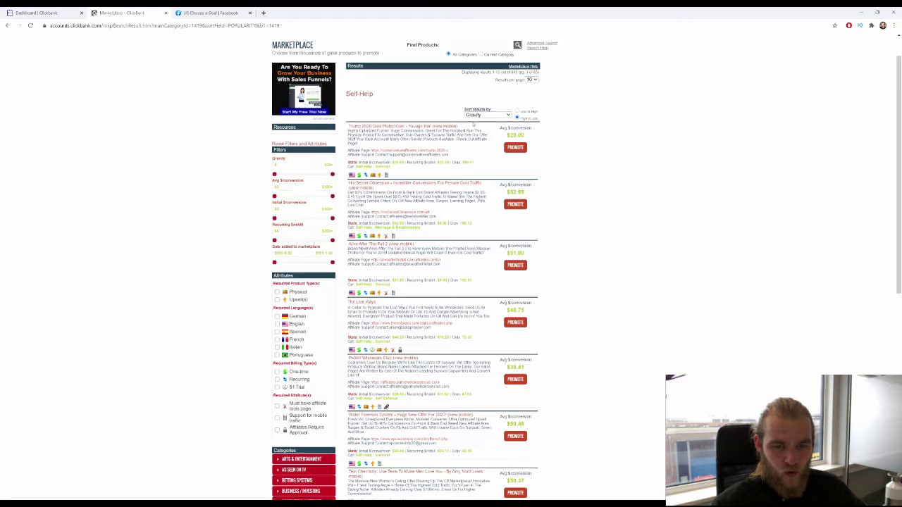
scroll(473, 124, "down", 2)
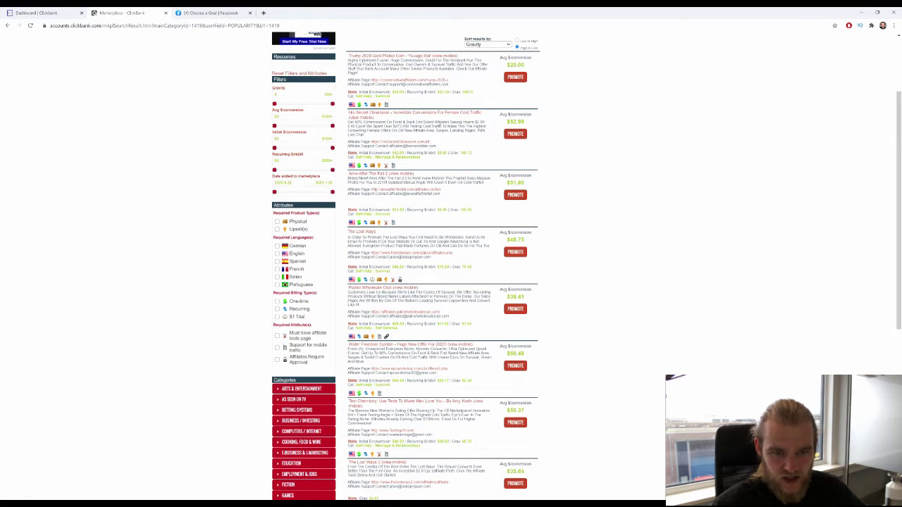
scroll(436, 124, "down", 1)
scroll(401, 146, "down", 1)
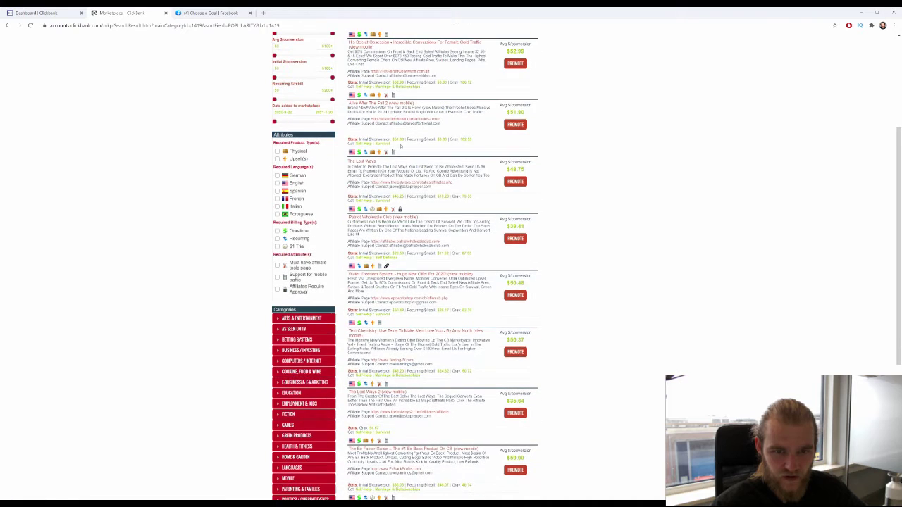
scroll(399, 149, "down", 1)
scroll(399, 149, "down", 1)
scroll(399, 149, "down", 1)
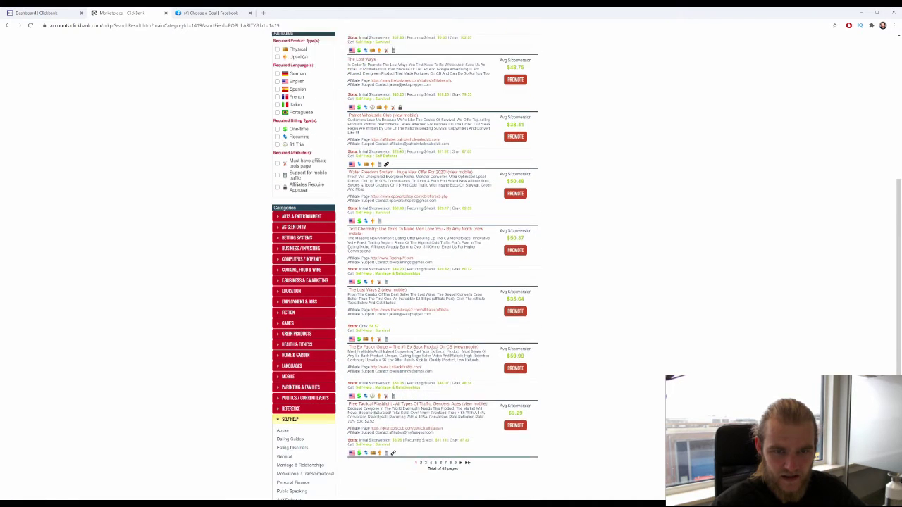
scroll(399, 149, "down", 1)
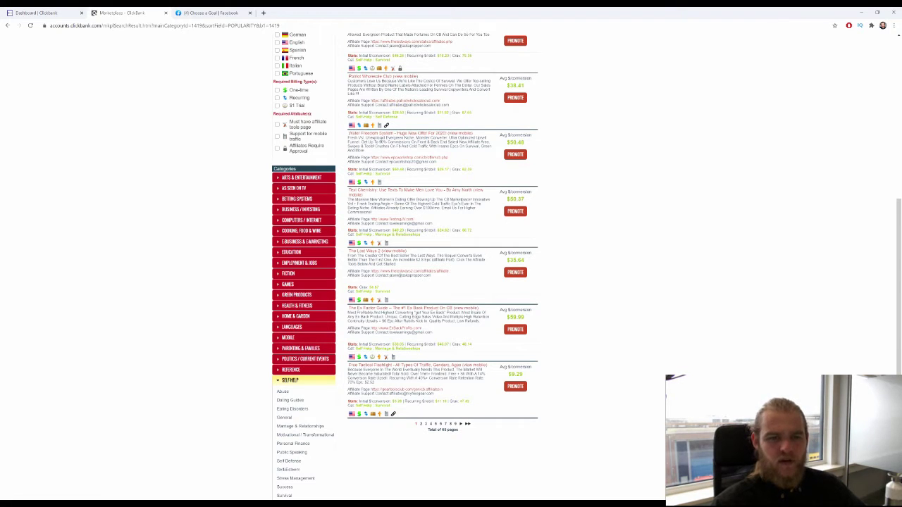
left_click(386, 134)
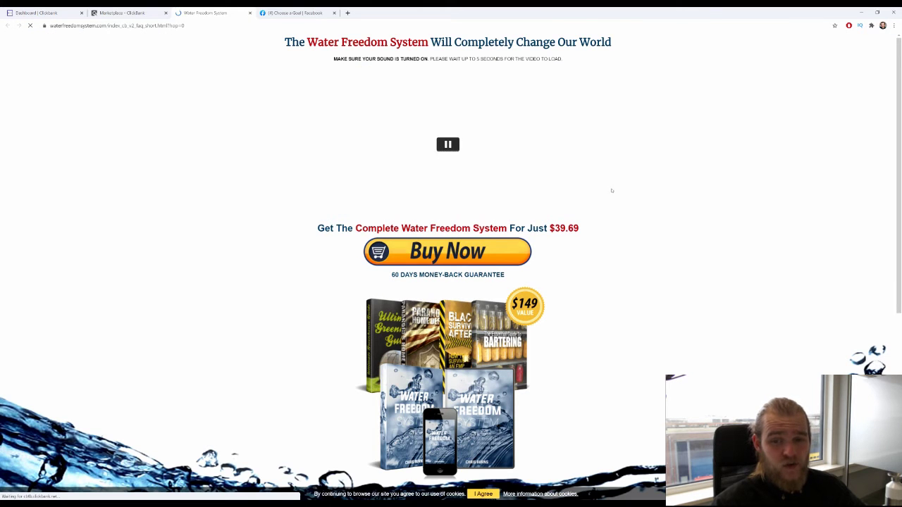
Step: Skim the Water Freedom System sales page, then return to the marketplace listings
scroll(344, 136, "down", 1)
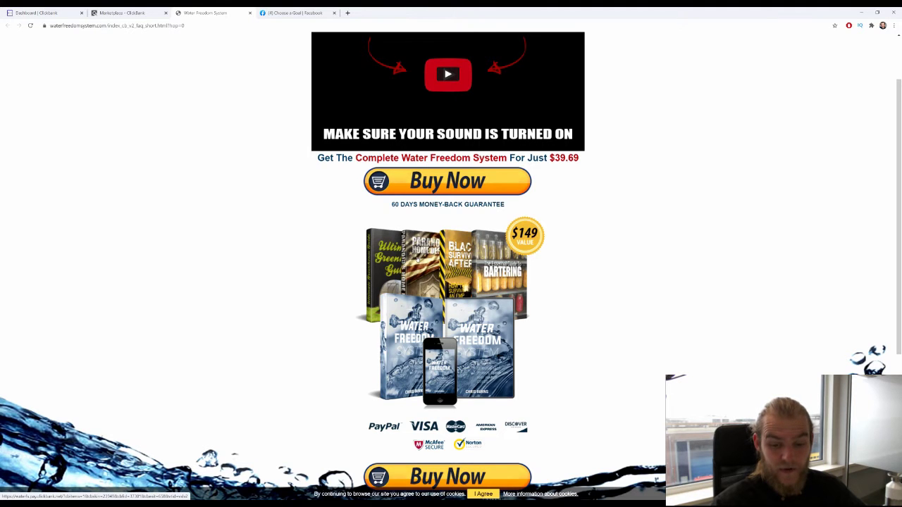
scroll(416, 260, "down", 2)
scroll(299, 293, "up", 3)
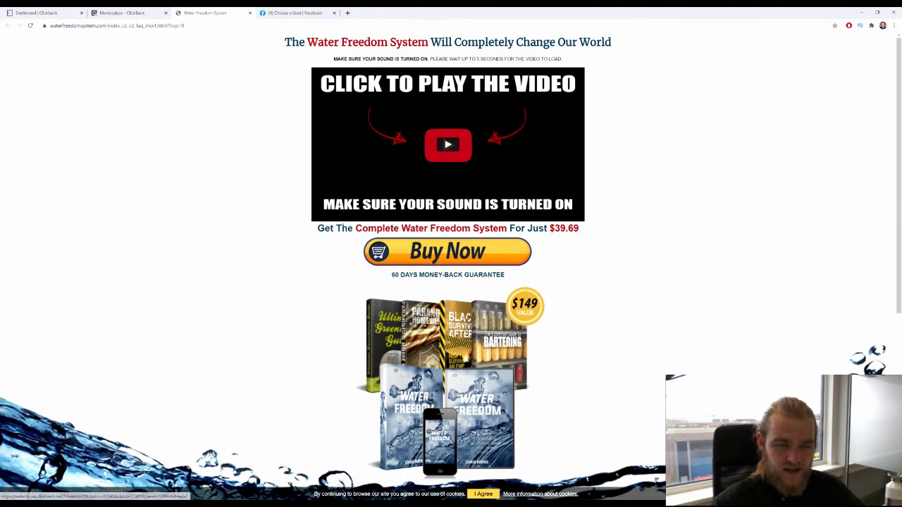
mouse_move(161, 9)
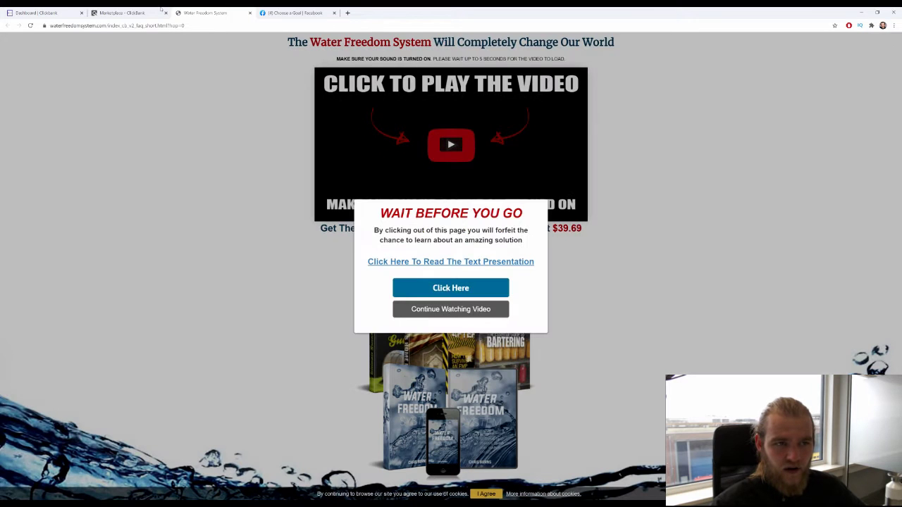
left_click(137, 13)
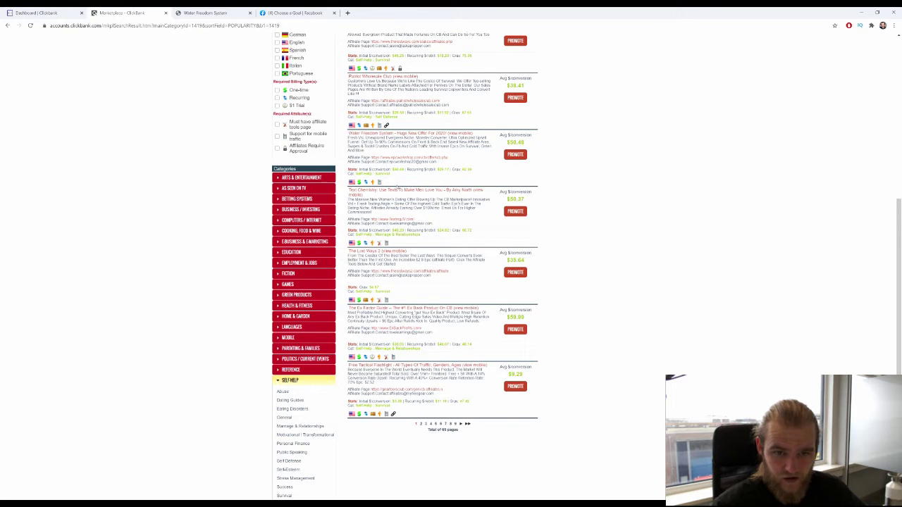
Step: Open the EPC Workshop affiliate page and locate Water Freedom System under CLICKBANK OFFERS
left_click(396, 159)
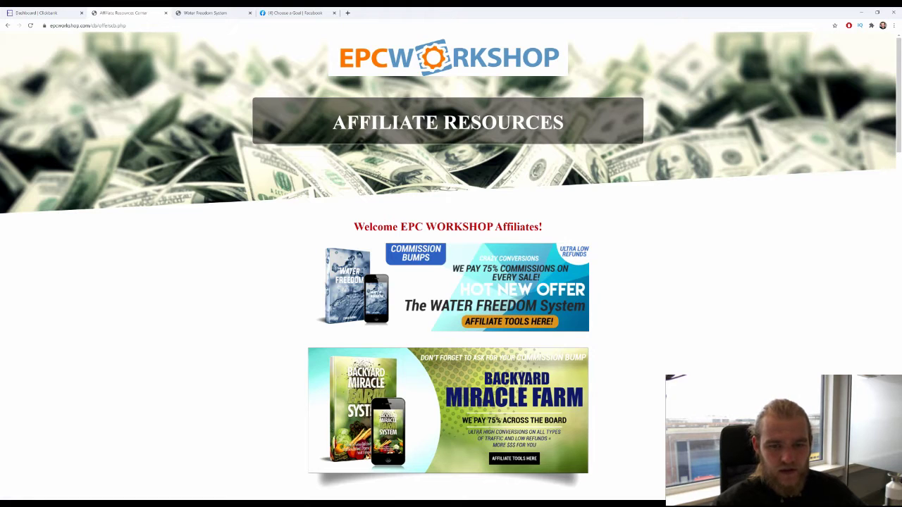
scroll(388, 186, "down", 1)
scroll(388, 185, "down", 4)
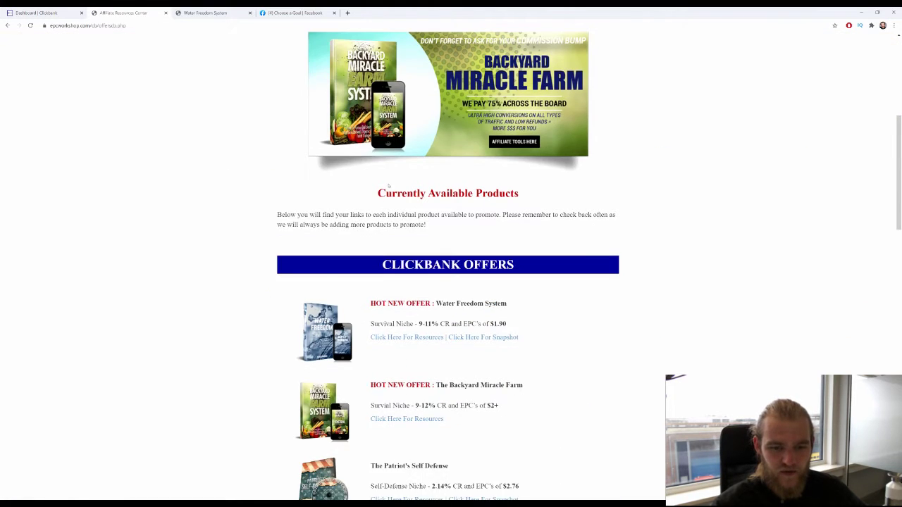
scroll(388, 185, "down", 4)
scroll(466, 182, "up", 3)
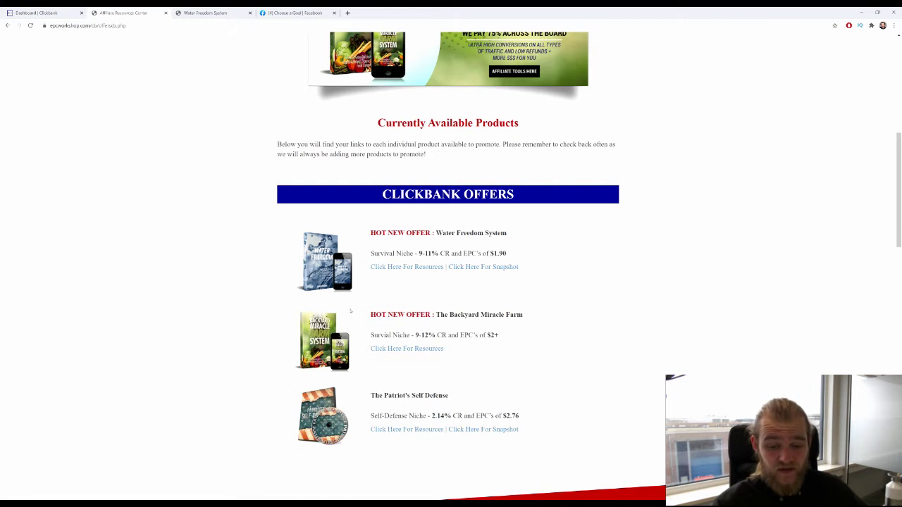
scroll(346, 318, "down", 1)
scroll(346, 318, "down", 3)
scroll(348, 313, "down", 2)
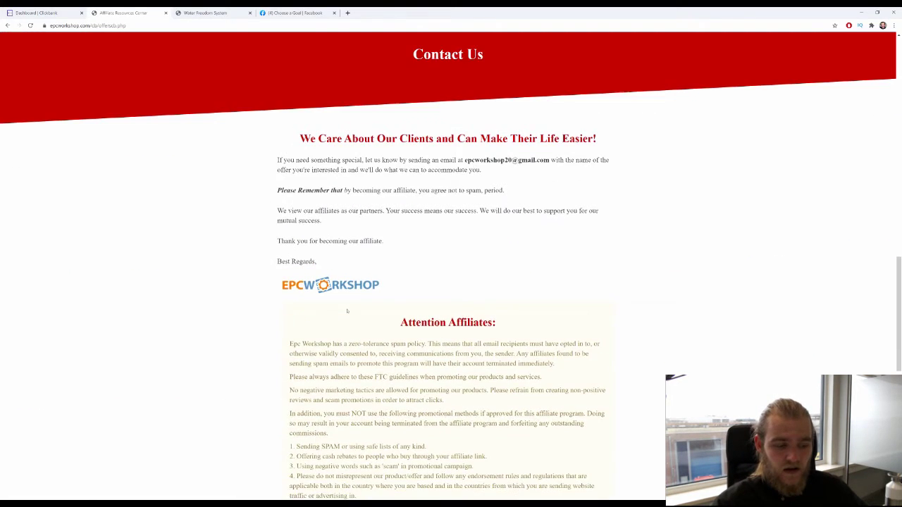
scroll(349, 309, "up", 5)
scroll(349, 309, "up", 3)
scroll(349, 310, "up", 5)
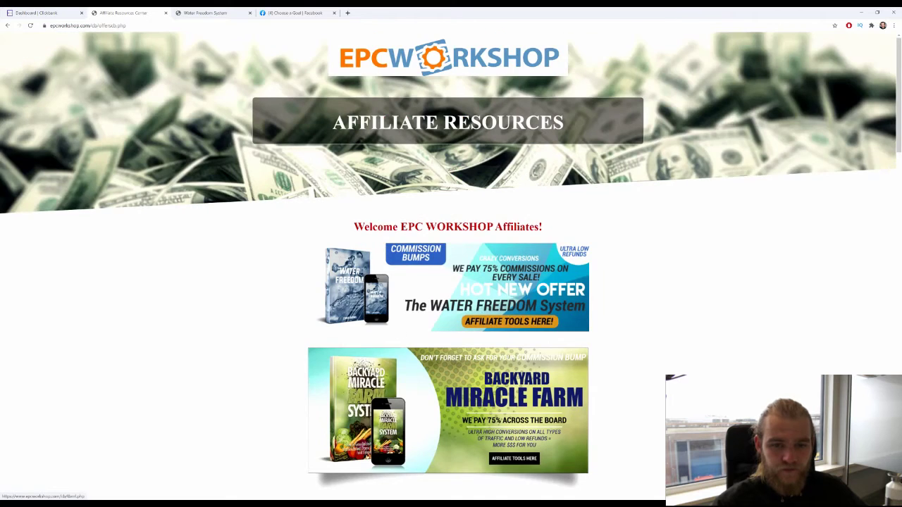
scroll(344, 326, "down", 1)
scroll(344, 326, "down", 7)
scroll(338, 310, "down", 5)
scroll(335, 296, "down", 4)
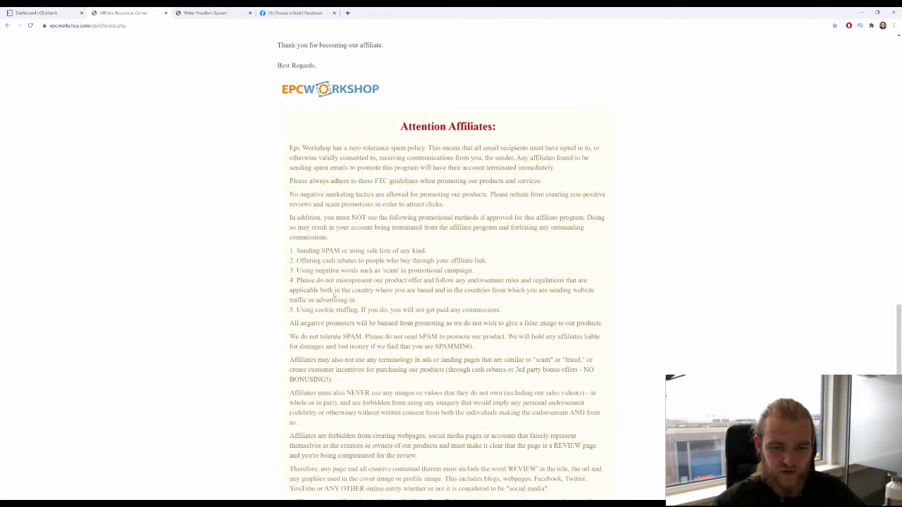
scroll(334, 296, "up", 3)
scroll(334, 296, "up", 5)
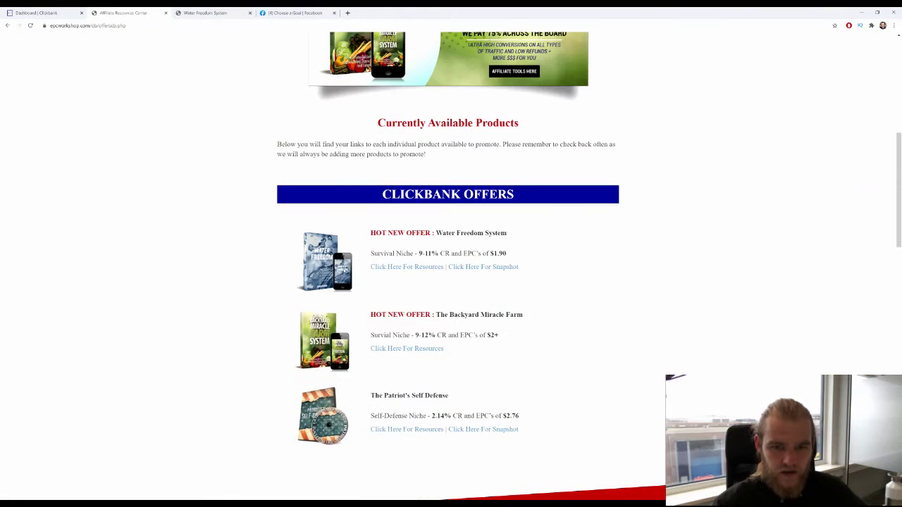
left_click(393, 267)
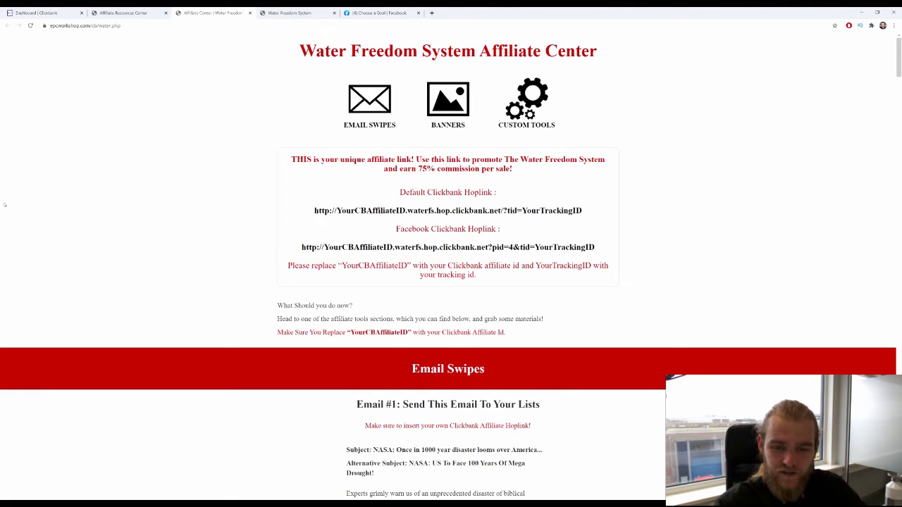
scroll(4, 205, "down", 3)
scroll(70, 183, "down", 4)
scroll(120, 161, "up", 1)
scroll(221, 269, "up", 3)
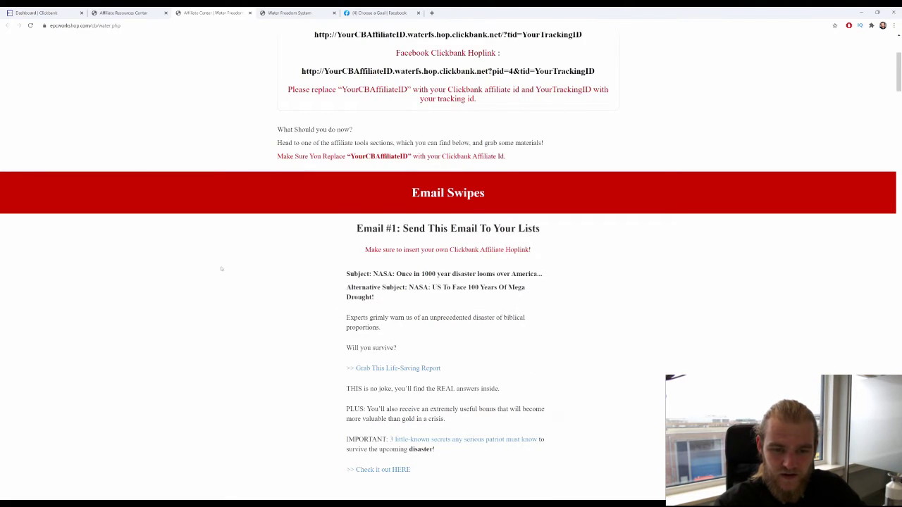
scroll(221, 268, "down", 1)
scroll(296, 203, "down", 3)
scroll(306, 199, "down", 3)
scroll(308, 198, "down", 3)
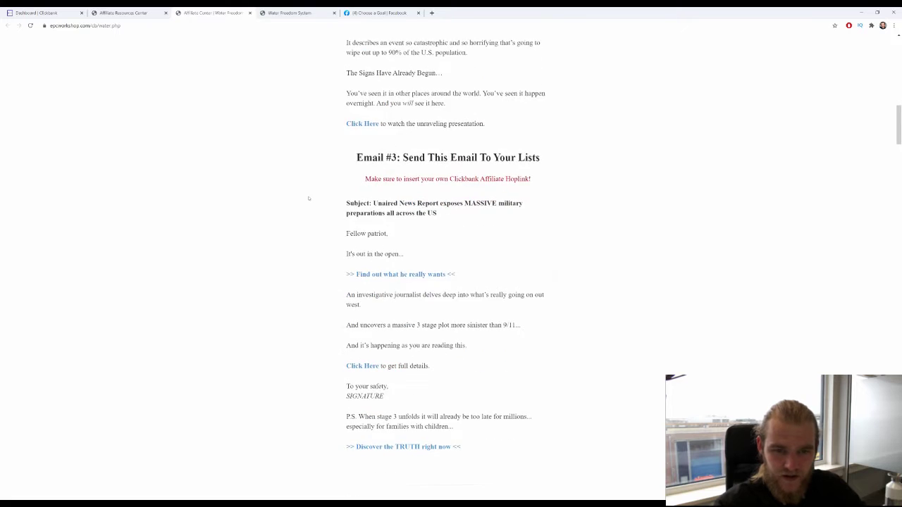
scroll(308, 198, "down", 4)
scroll(308, 196, "down", 2)
scroll(307, 194, "down", 3)
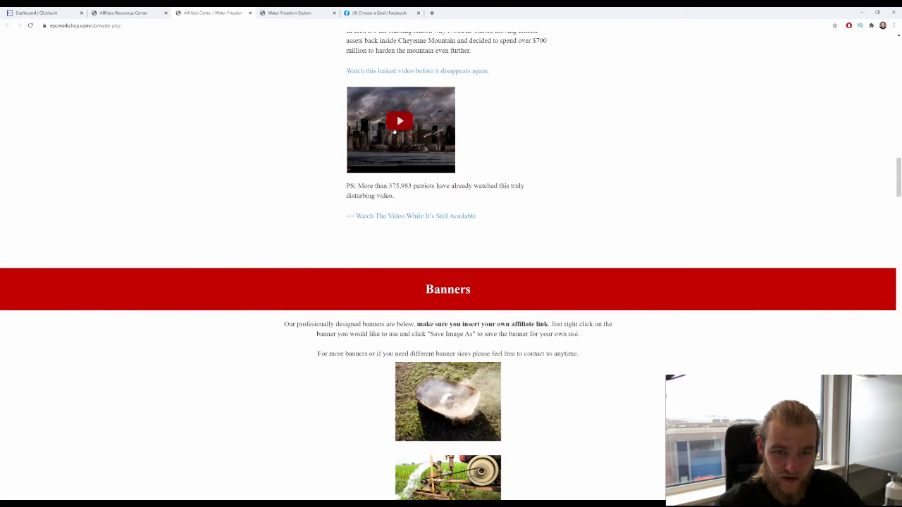
scroll(396, 126, "down", 2)
scroll(397, 124, "down", 1)
scroll(398, 122, "down", 1)
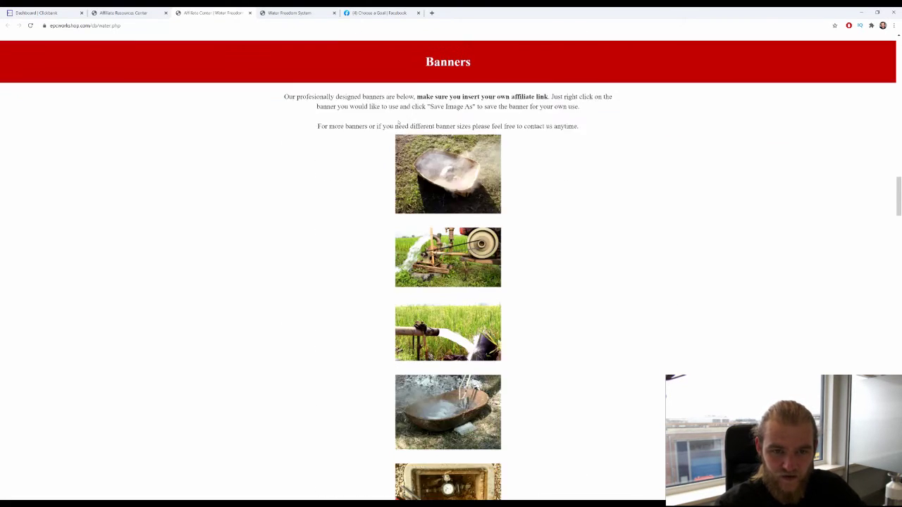
scroll(398, 122, "down", 1)
scroll(375, 92, "up", 1)
scroll(374, 92, "up", 1)
scroll(374, 93, "down", 1)
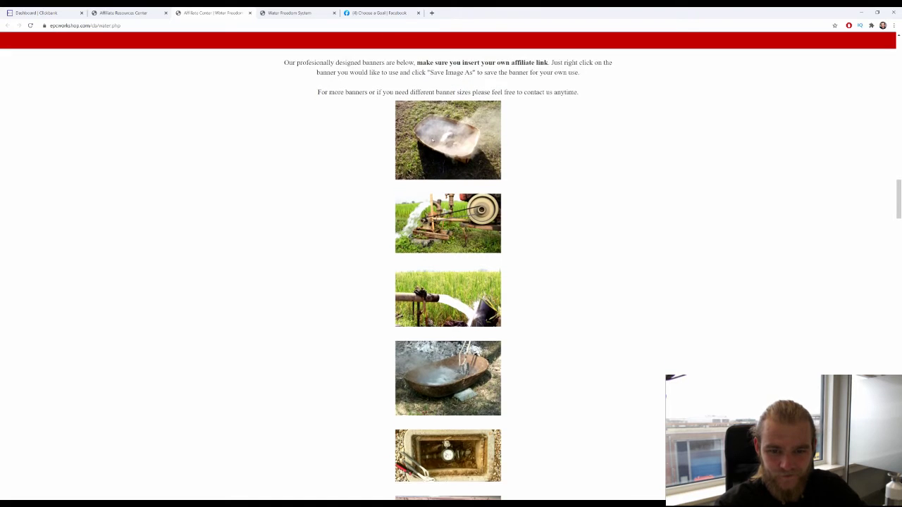
scroll(433, 140, "down", 1)
scroll(437, 148, "down", 2)
scroll(444, 162, "down", 3)
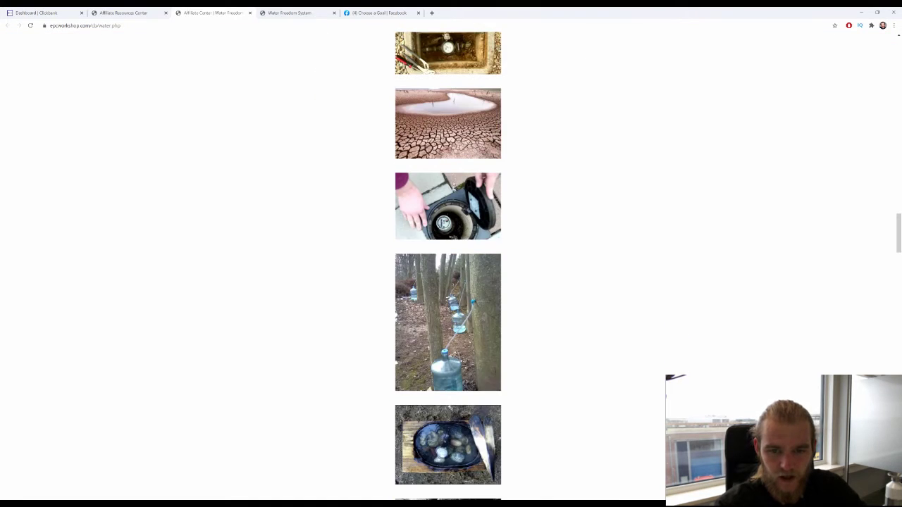
scroll(454, 185, "down", 1)
scroll(455, 183, "down", 2)
scroll(457, 182, "down", 2)
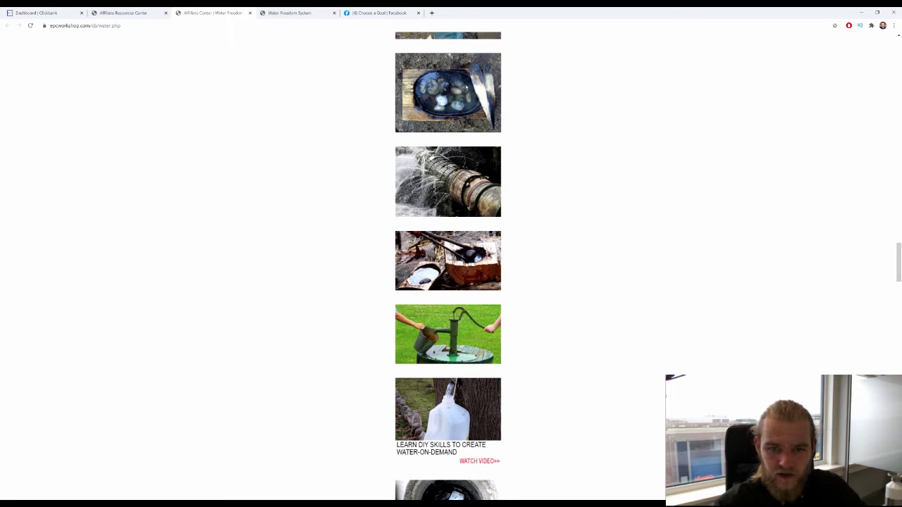
scroll(466, 86, "down", 1)
scroll(466, 143, "down", 1)
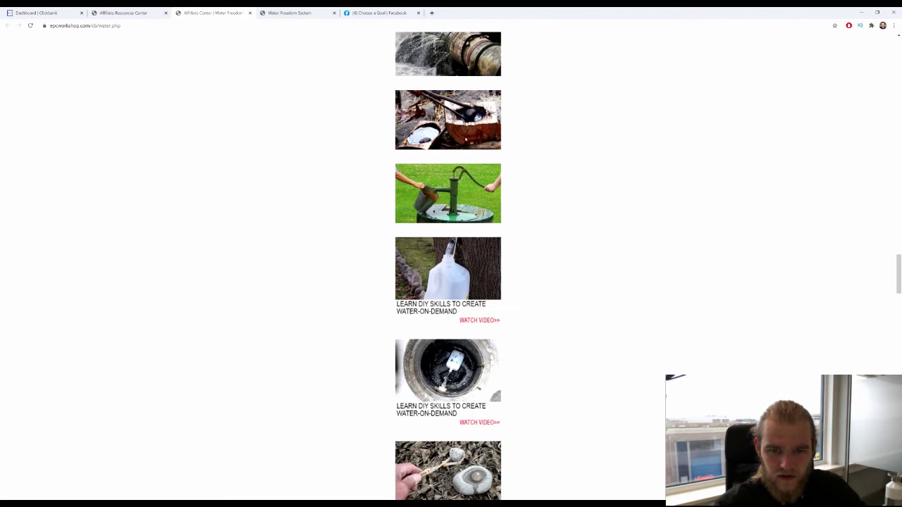
scroll(465, 141, "down", 2)
scroll(465, 139, "down", 2)
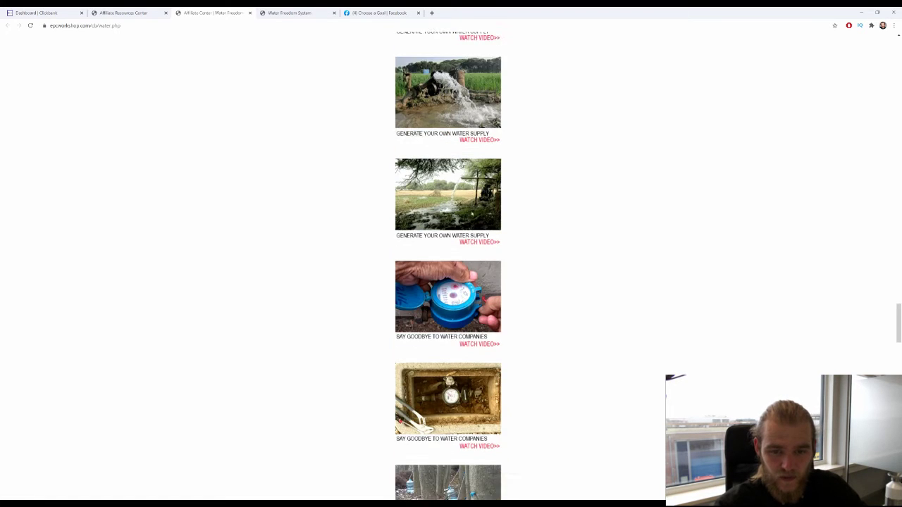
scroll(448, 268, "down", 2)
scroll(448, 268, "down", 1)
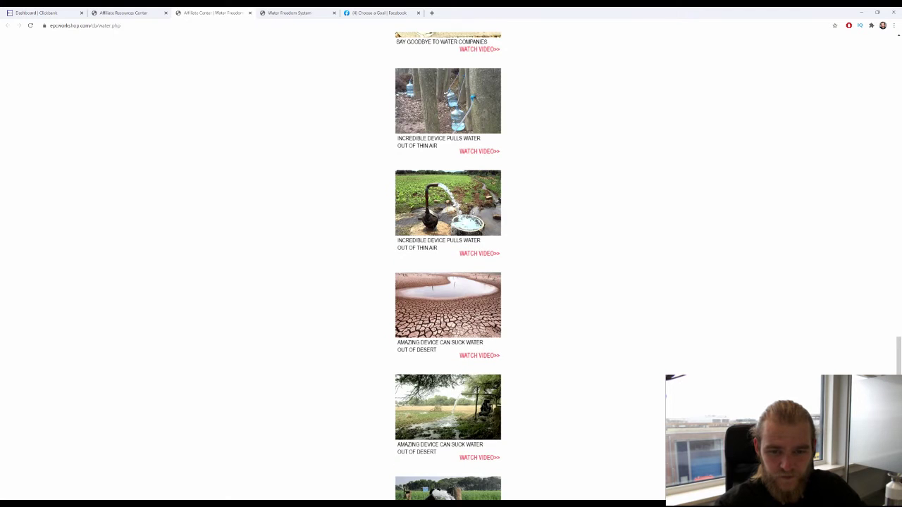
scroll(472, 211, "down", 3)
scroll(472, 213, "down", 3)
scroll(472, 213, "down", 4)
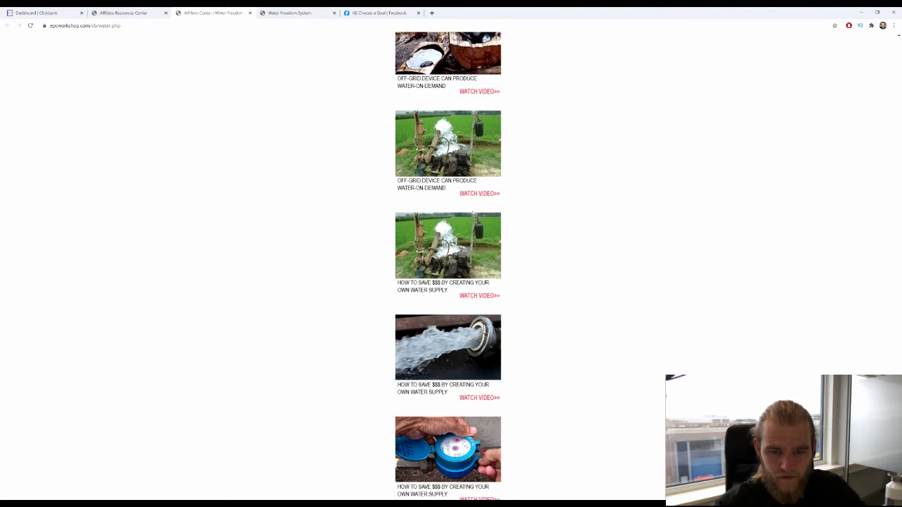
scroll(474, 206, "down", 3)
scroll(474, 206, "down", 3)
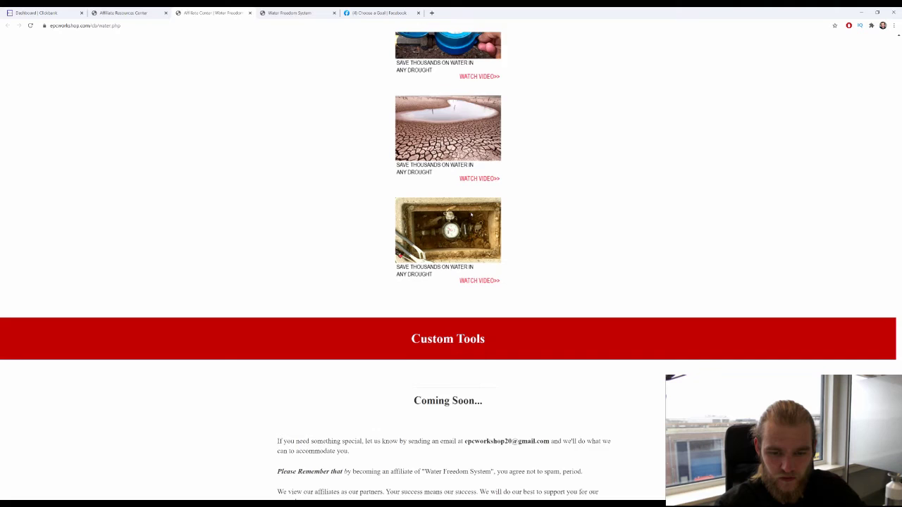
scroll(475, 206, "down", 1)
scroll(475, 205, "up", 6)
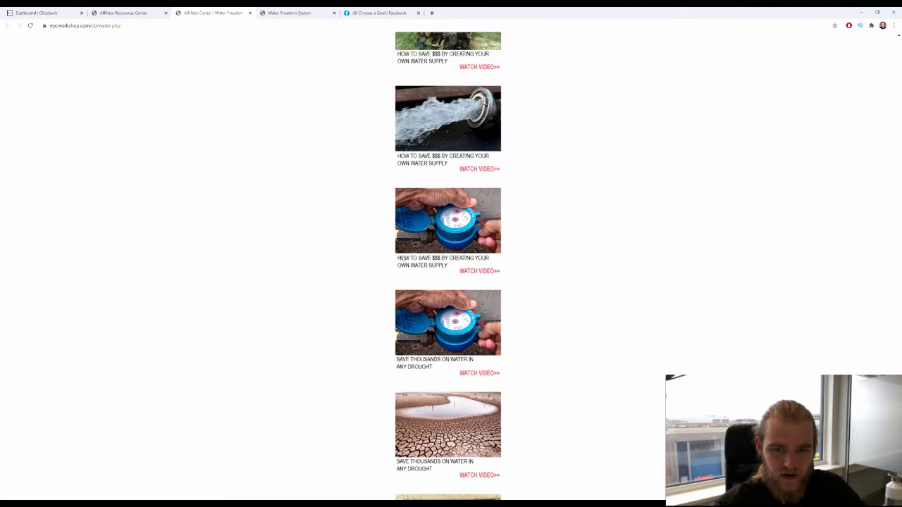
scroll(243, 172, "up", 1)
scroll(253, 139, "up", 1)
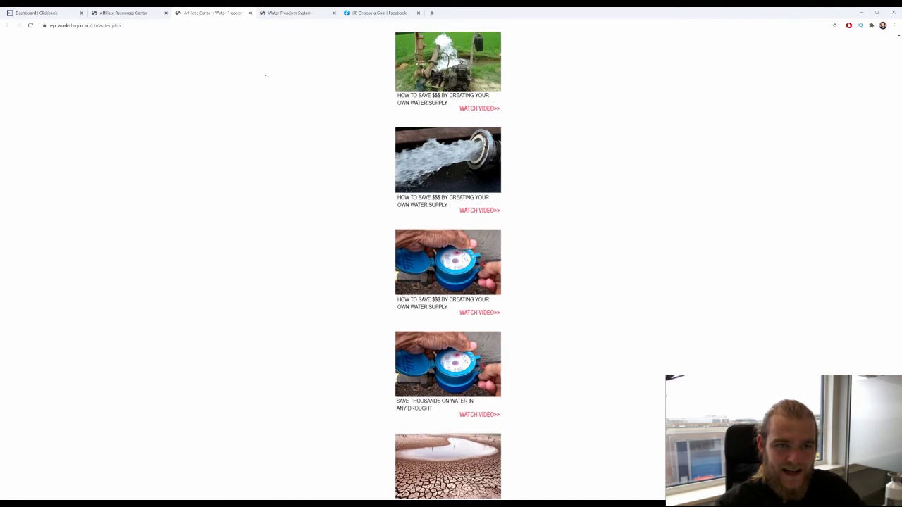
scroll(263, 75, "up", 3)
scroll(274, 54, "up", 5)
scroll(273, 55, "up", 10)
scroll(274, 55, "up", 10)
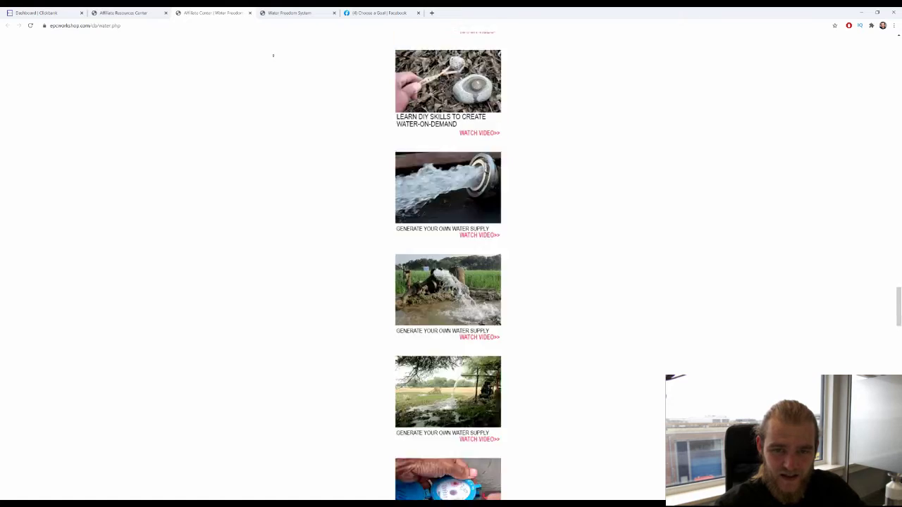
scroll(275, 55, "up", 10)
scroll(275, 56, "up", 10)
scroll(275, 55, "up", 10)
scroll(274, 58, "up", 10)
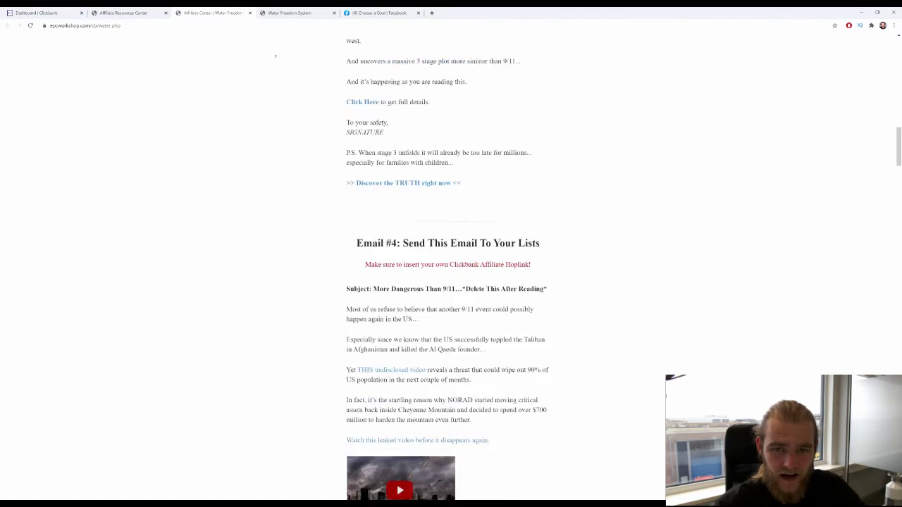
scroll(273, 61, "up", 6)
scroll(272, 65, "up", 3)
scroll(272, 65, "up", 6)
scroll(270, 67, "up", 1)
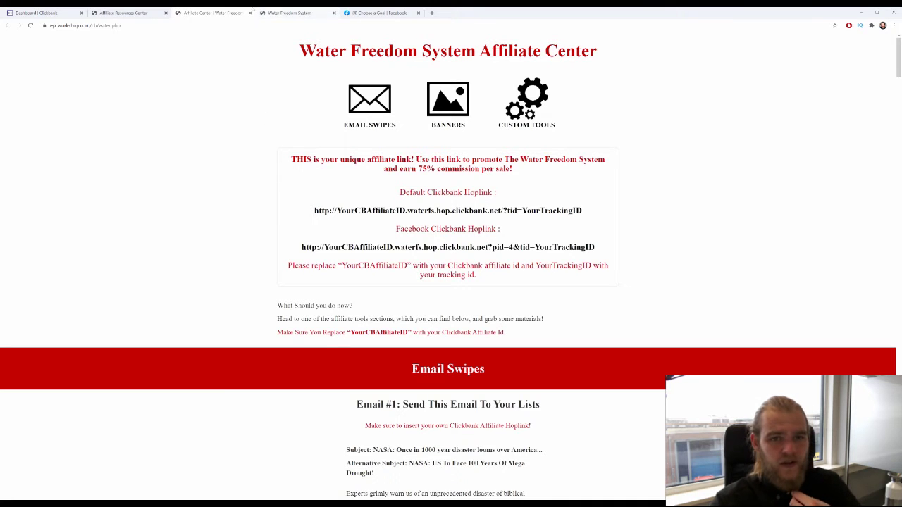
Step: Start a Get More Website Visitors ad and delete the 'Home Improvement' description
left_click(360, 11)
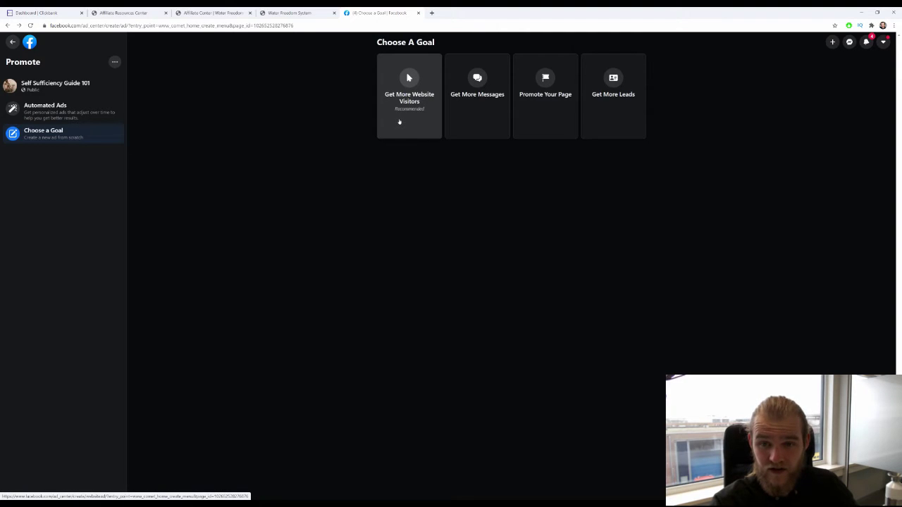
left_click(399, 122)
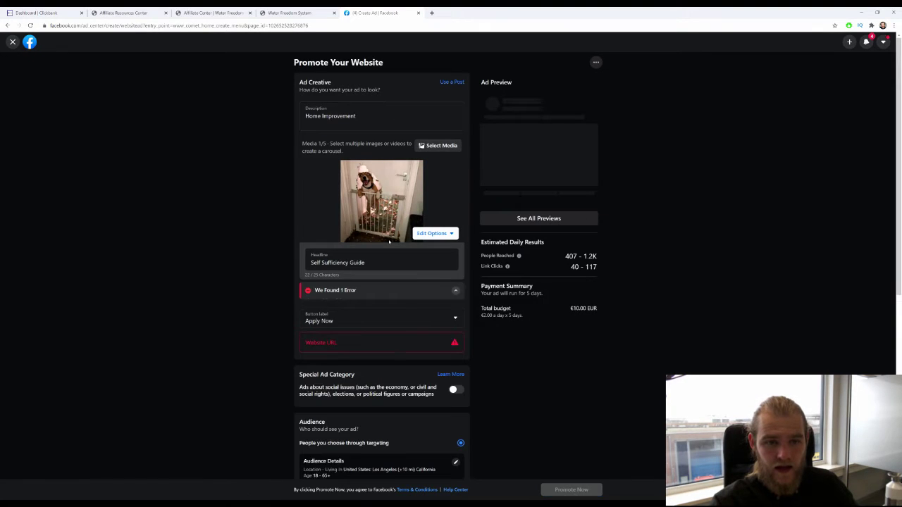
left_click_drag(382, 126, 163, 123)
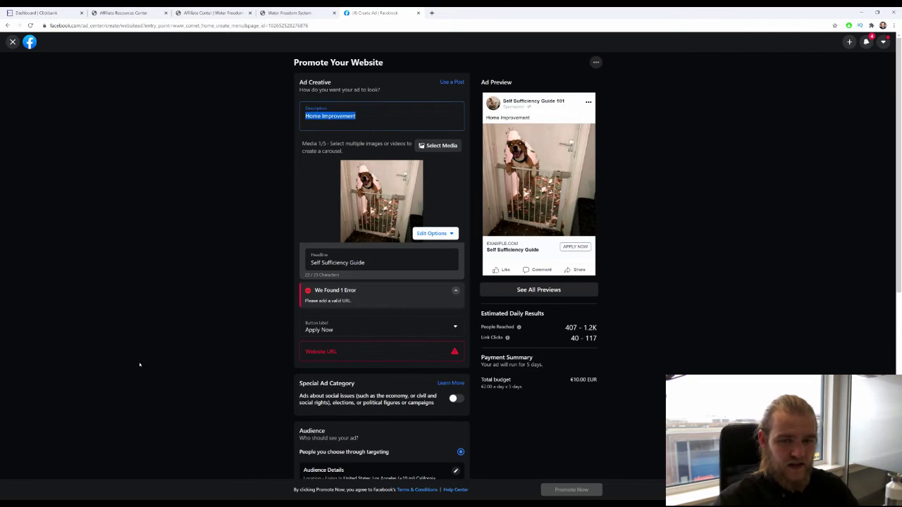
key("BackSpace")
Step: Clear the 'Self Sufficiency Guide' headline so the field is empty
double_click(380, 264)
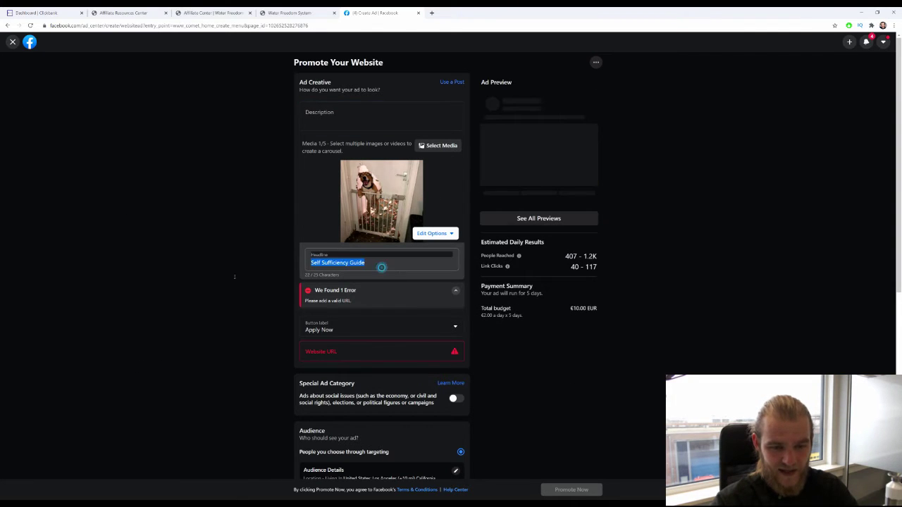
left_click_drag(380, 264, 201, 298)
left_click(380, 263)
left_click_drag(380, 263, 195, 262)
key("BackSpace")
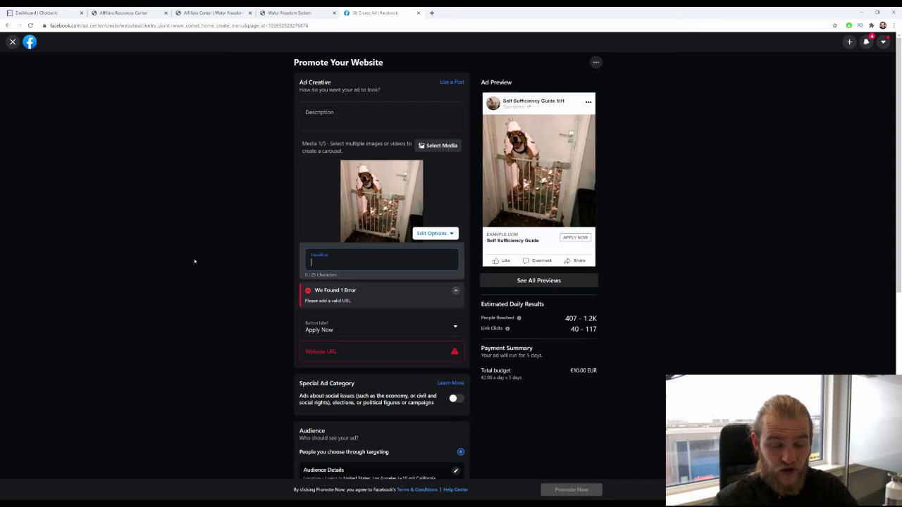
left_click(133, 253)
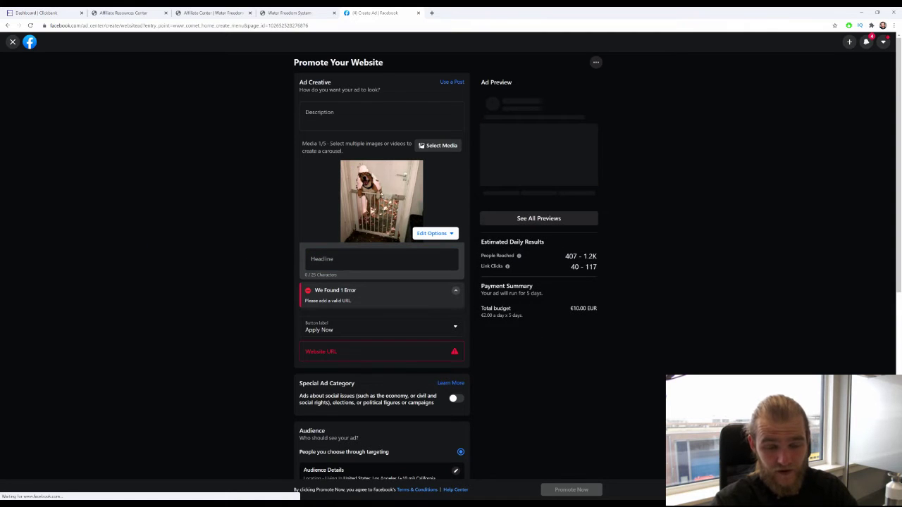
scroll(369, 203, "down", 2)
scroll(353, 187, "up", 1)
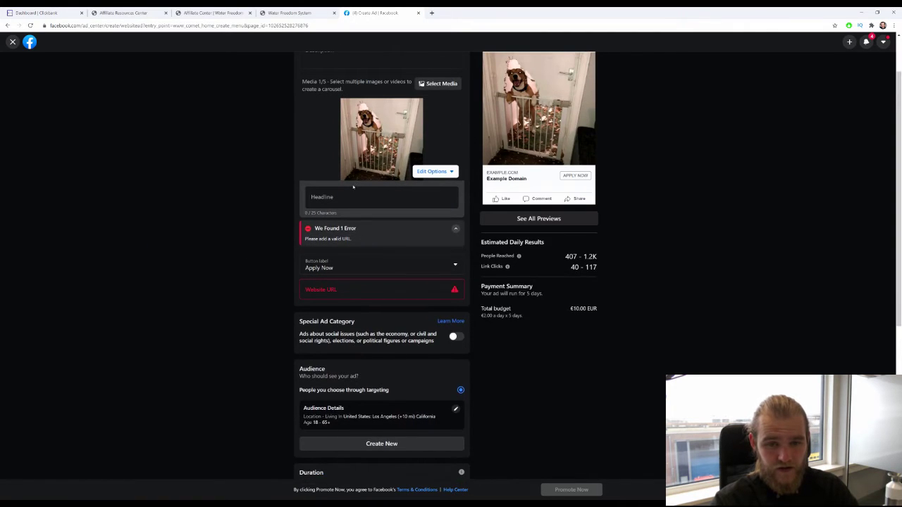
scroll(353, 186, "up", 2)
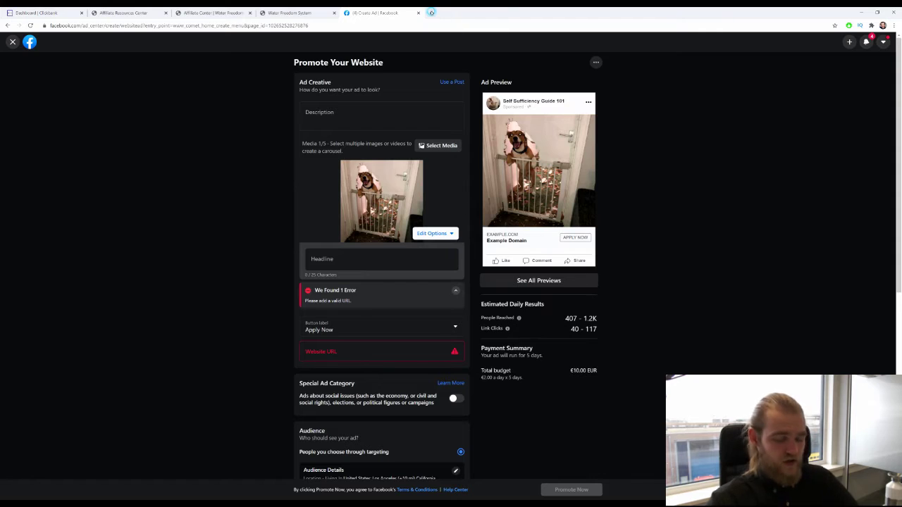
Step: Search Google in a new tab for 'water out of tree'
left_click(431, 13)
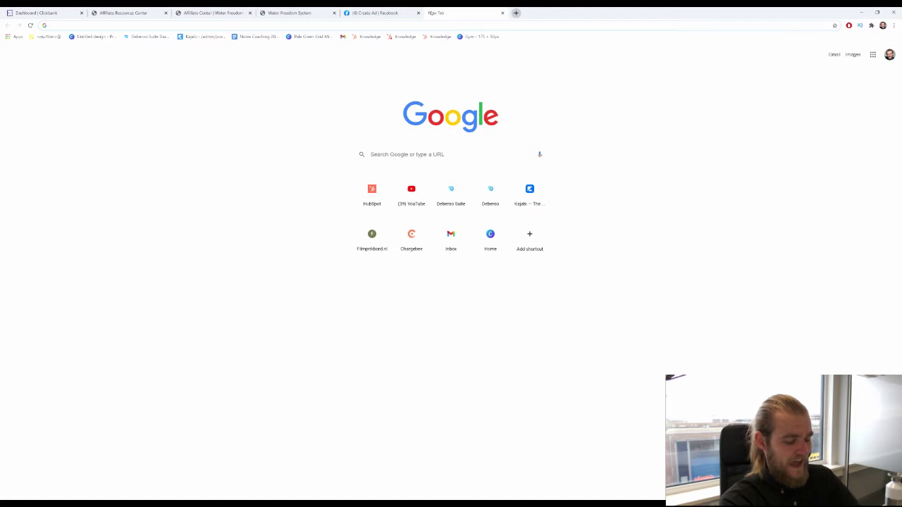
type("water")
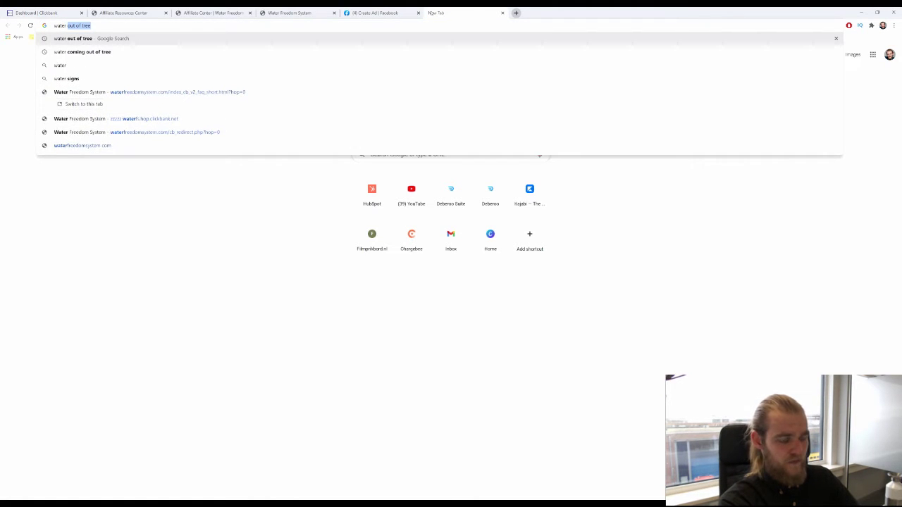
key("Return")
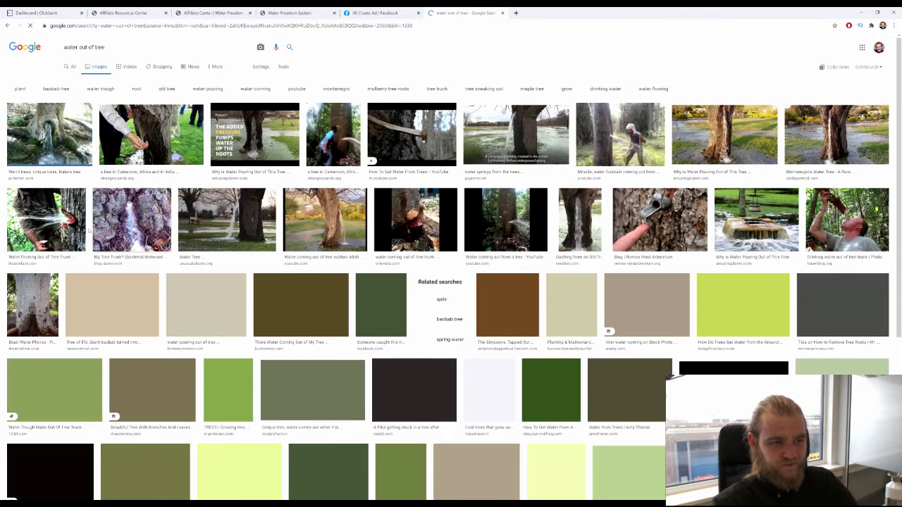
Step: Preview several water-tree images, ending on the tree-tapping demonstration photo with buckets
left_click(120, 139)
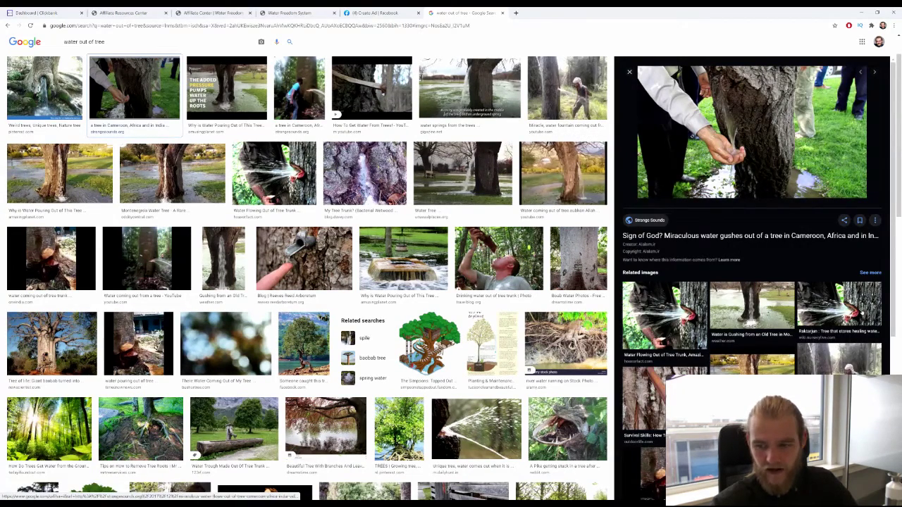
left_click(861, 312)
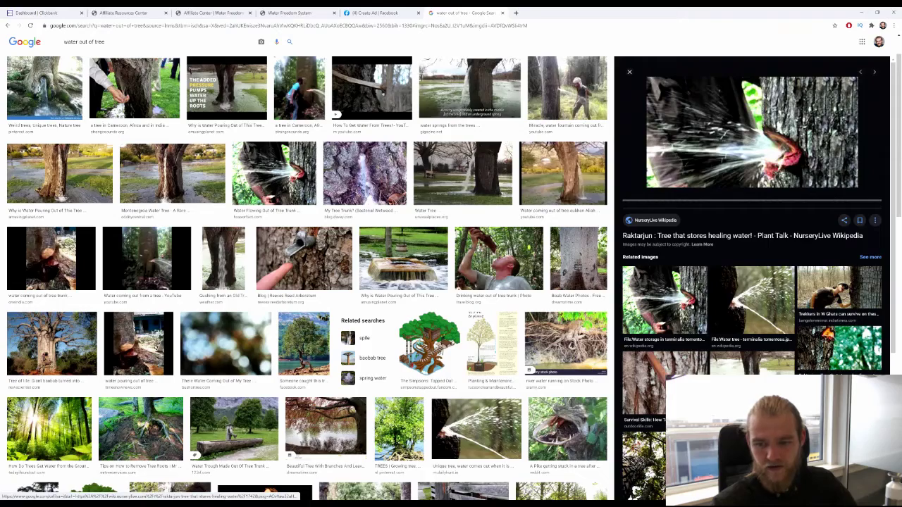
left_click(665, 299)
left_click(751, 356)
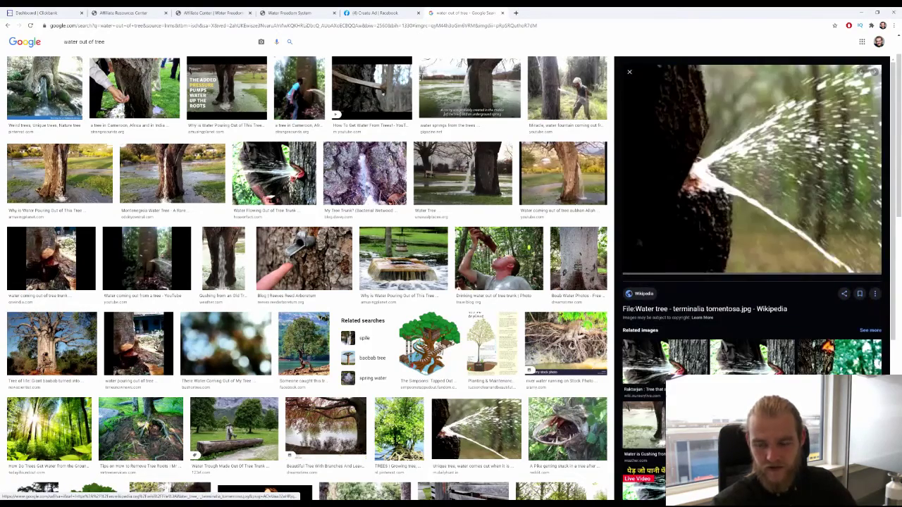
scroll(752, 281, "down", 2)
scroll(854, 242, "up", 2)
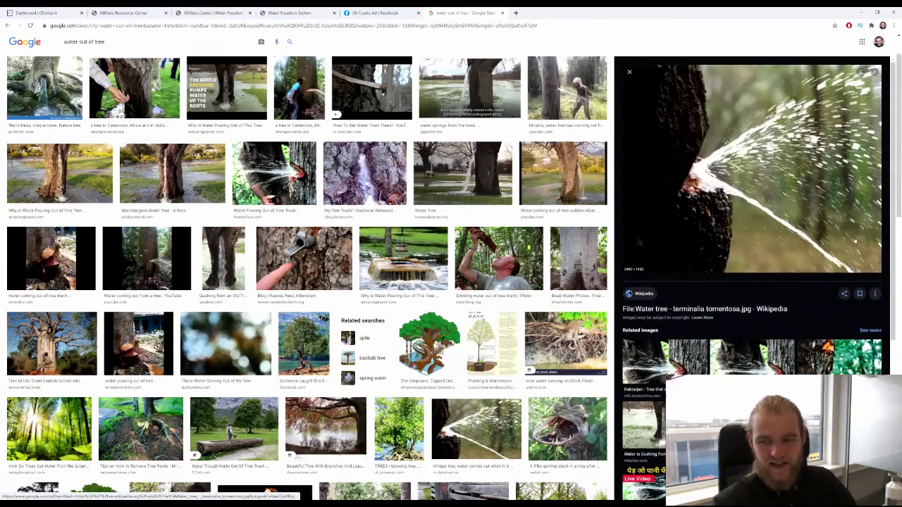
scroll(732, 211, "down", 2)
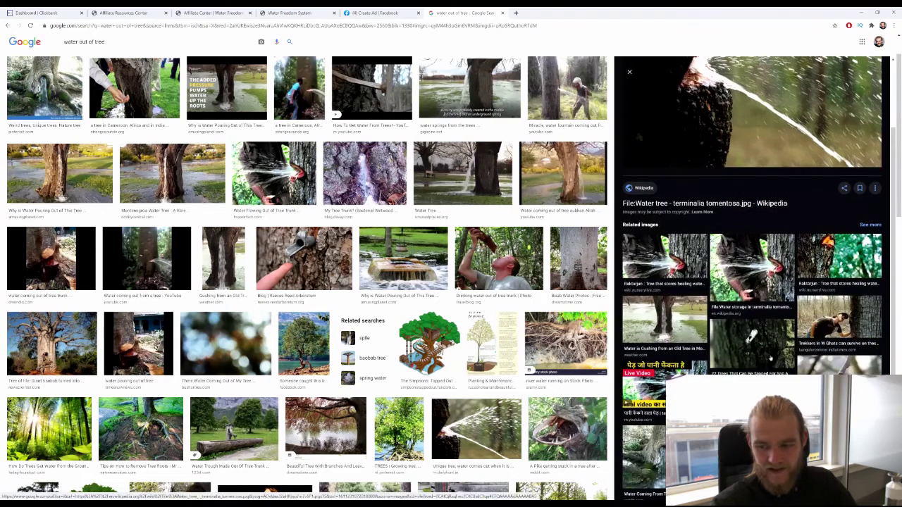
left_click(753, 284)
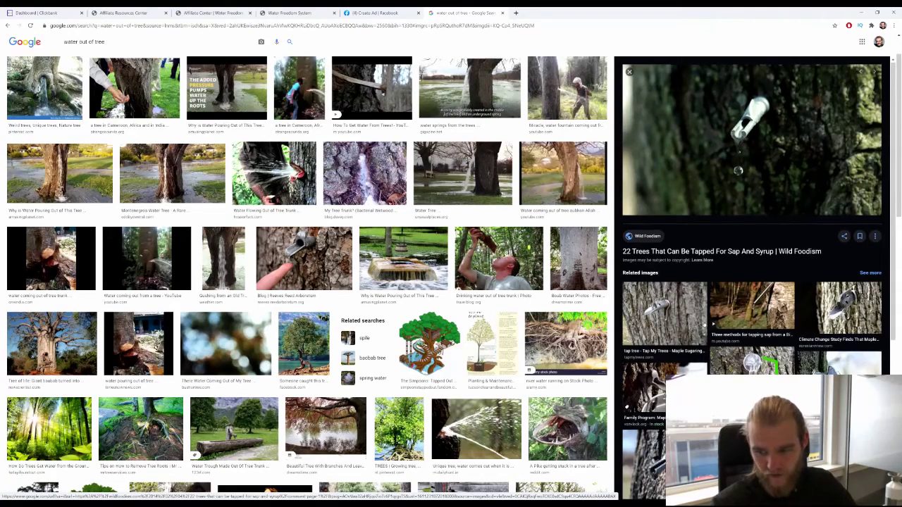
scroll(634, 338, "down", 1)
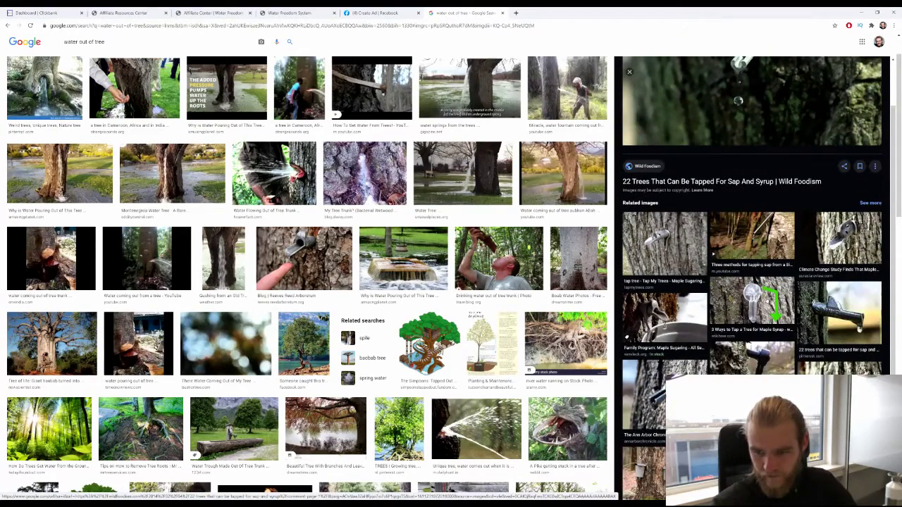
scroll(676, 282, "down", 2)
scroll(677, 282, "down", 1)
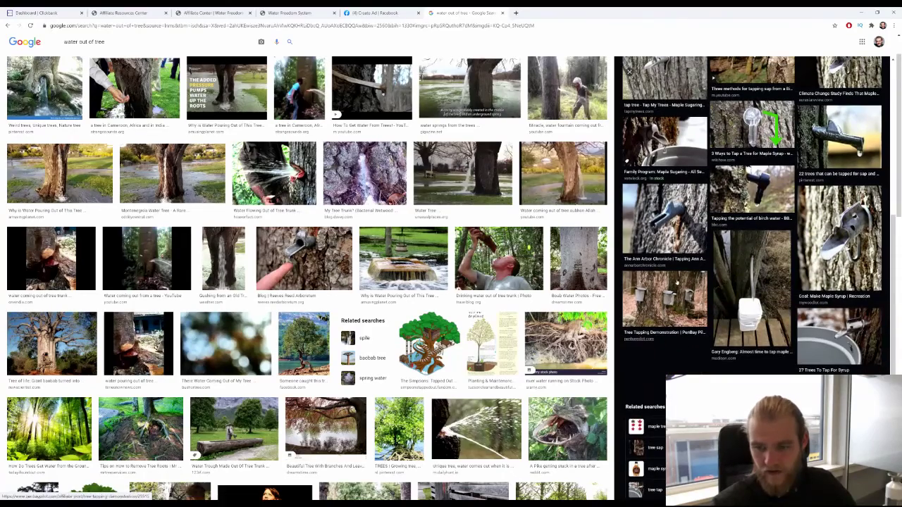
left_click(675, 282)
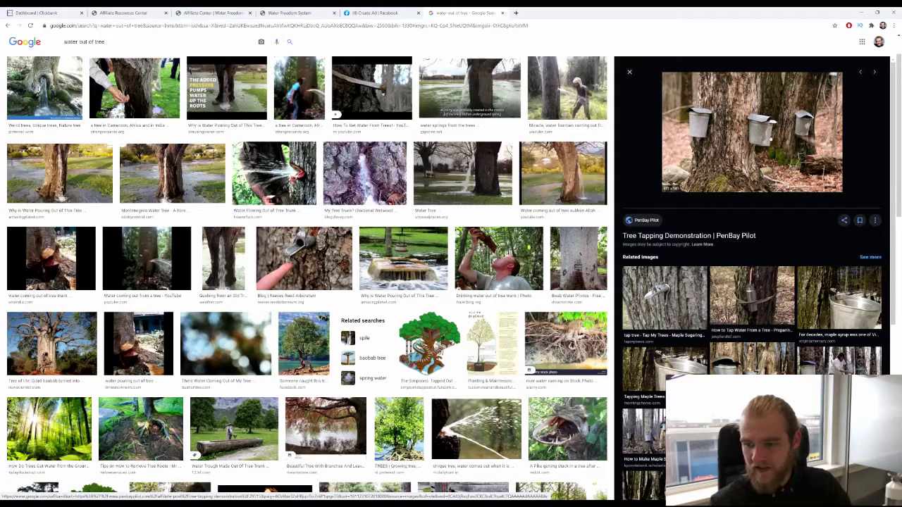
Step: Save the tree-tapping demonstration photo to the computer
right_click(768, 136)
left_click(803, 197)
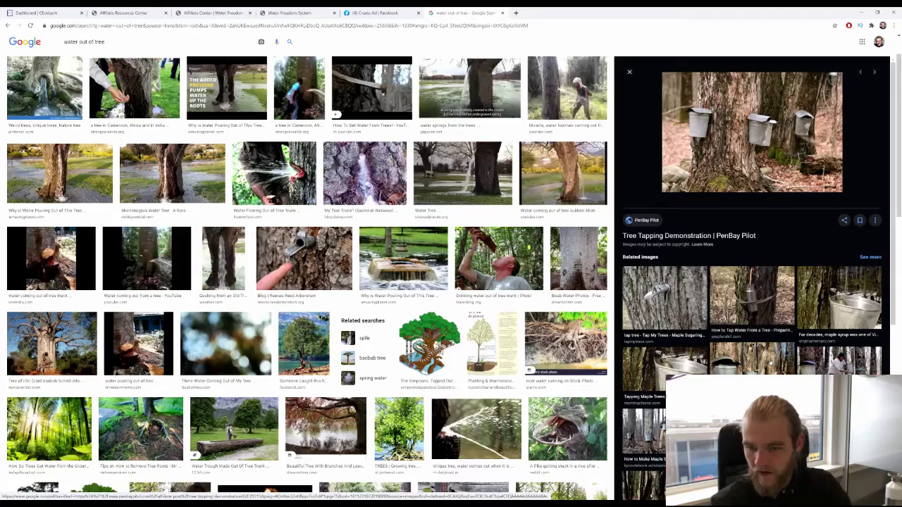
scroll(805, 296, "down", 1)
scroll(804, 291, "down", 1)
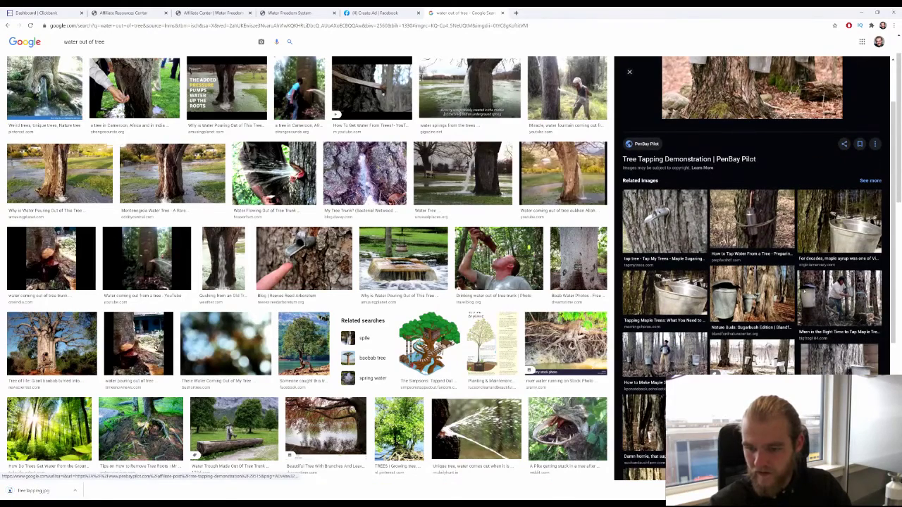
Step: Enlarge the maple-tapping photo, save it, and close the extra source tab
left_click(665, 353)
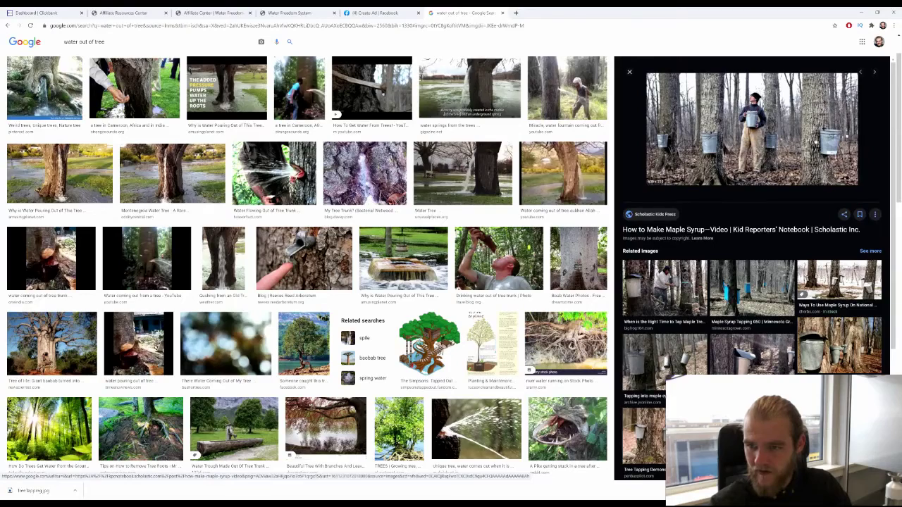
left_click(665, 287)
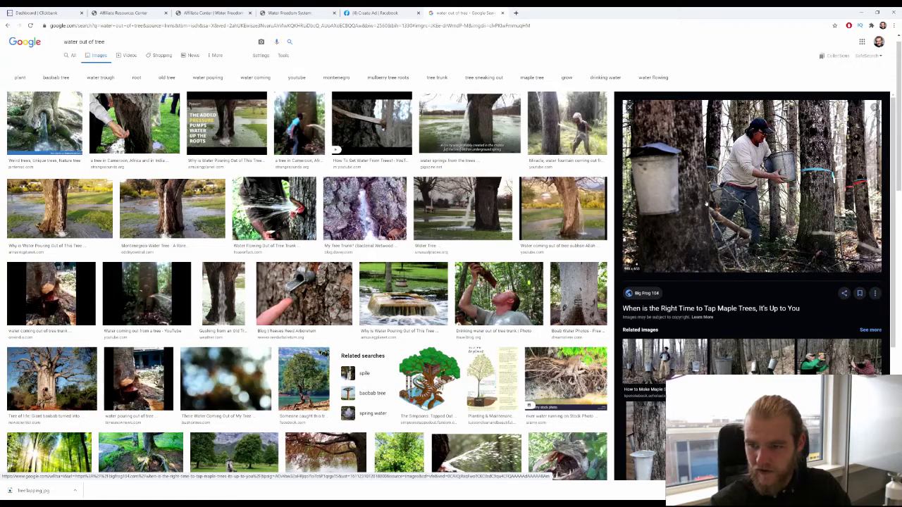
right_click(763, 172)
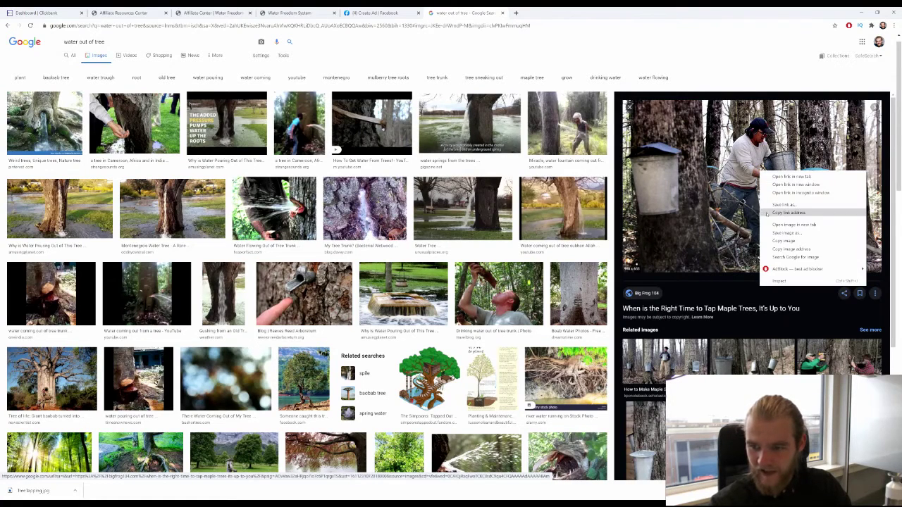
left_click(775, 227)
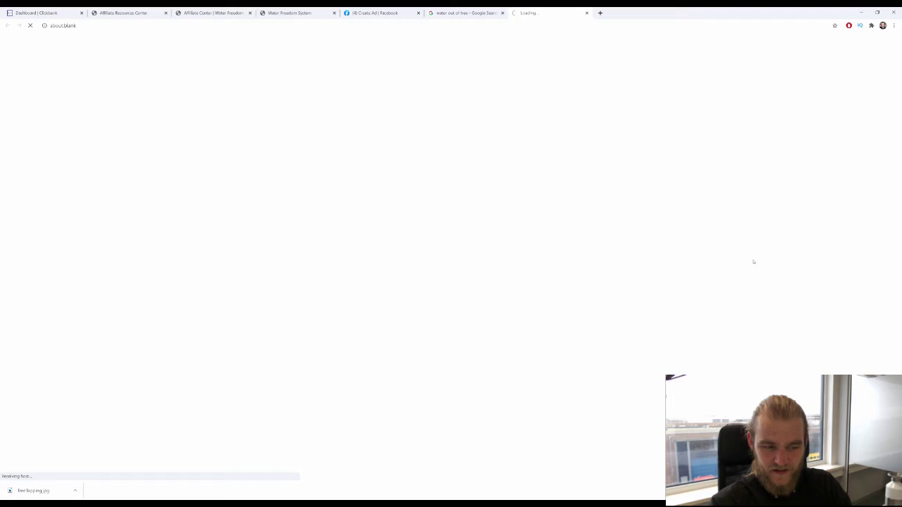
key("Escape")
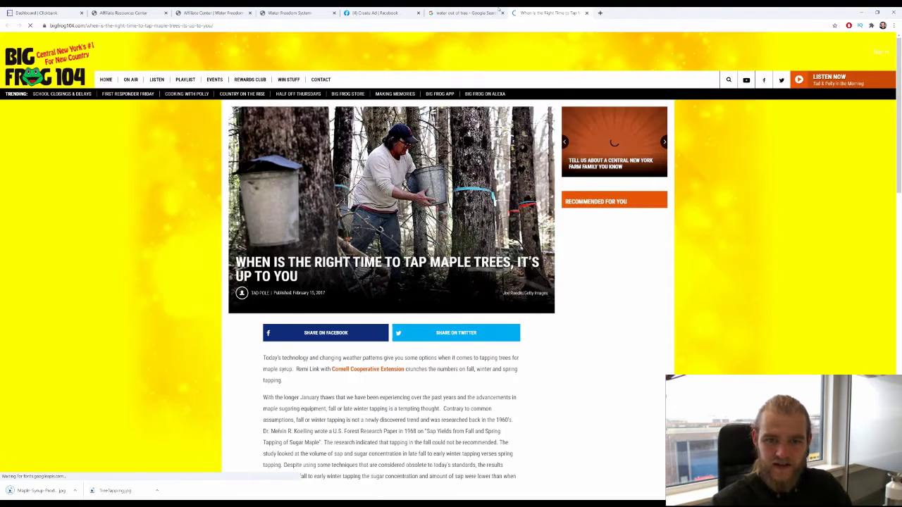
left_click(587, 13)
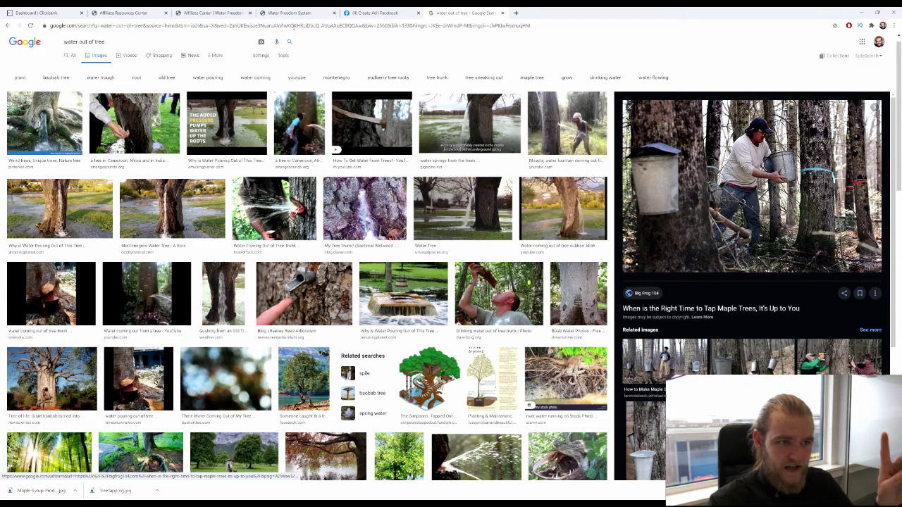
Step: Go to Visto, search ads for 'water', and filter the affiliate offers to Clickbank
left_click(292, 26)
type("visto")
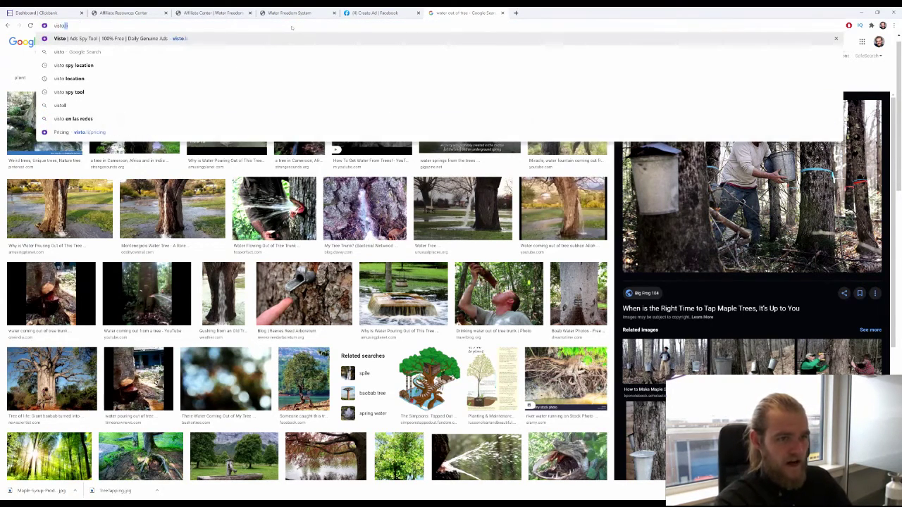
key("Return")
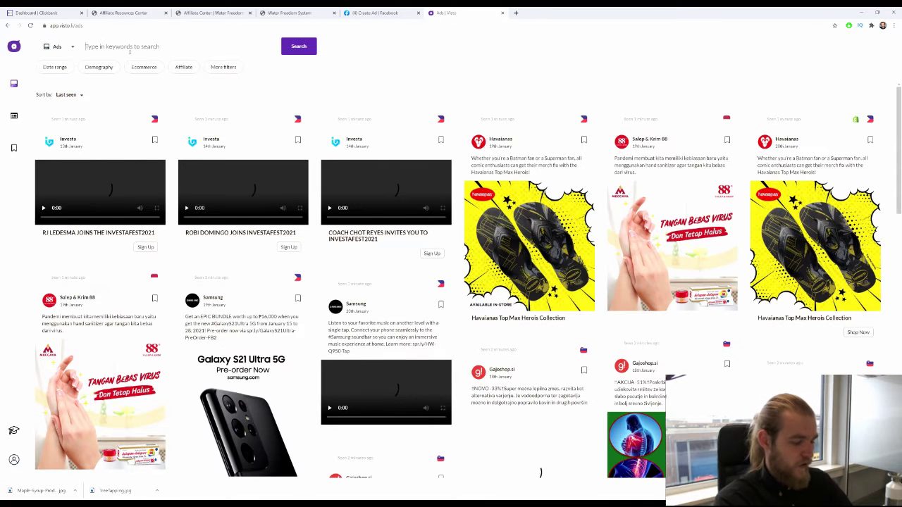
left_click(130, 50)
type("water")
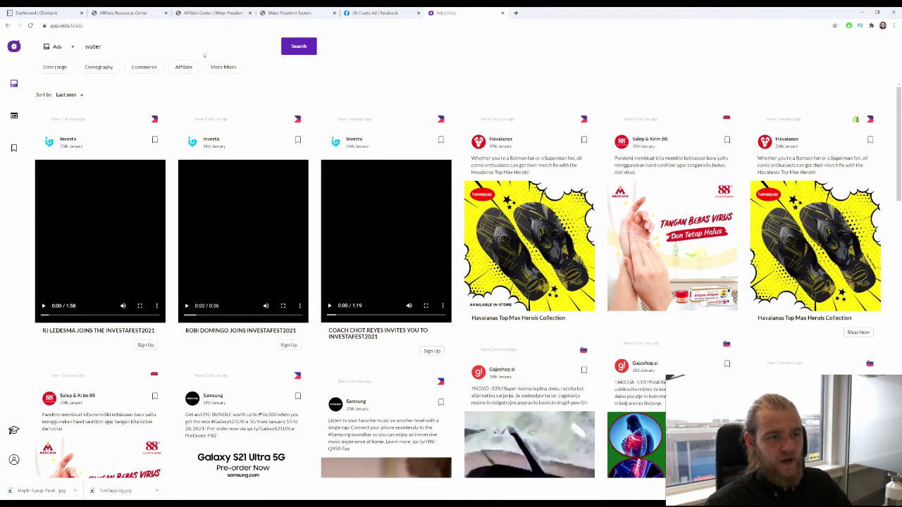
left_click(185, 66)
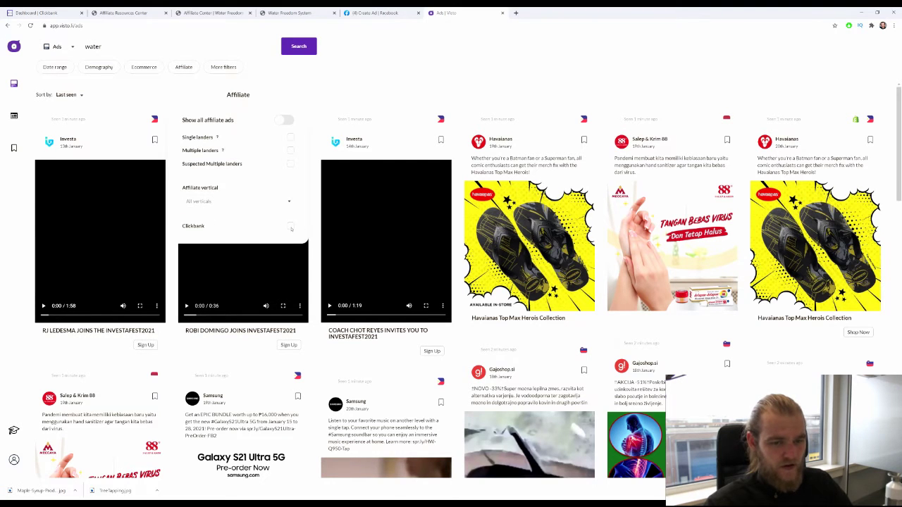
left_click(291, 227)
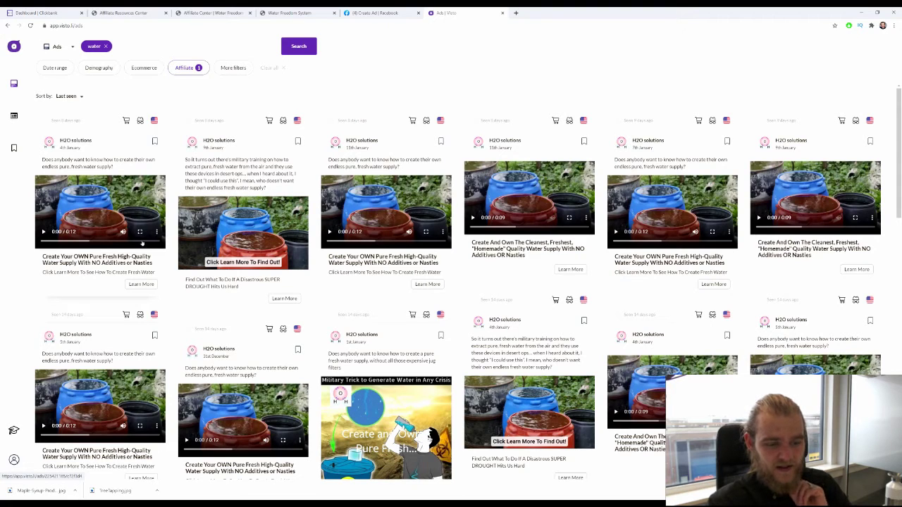
Step: Download the H2O Solutions water-barrel video from its ad details page, then return to Facebook
left_click(331, 233)
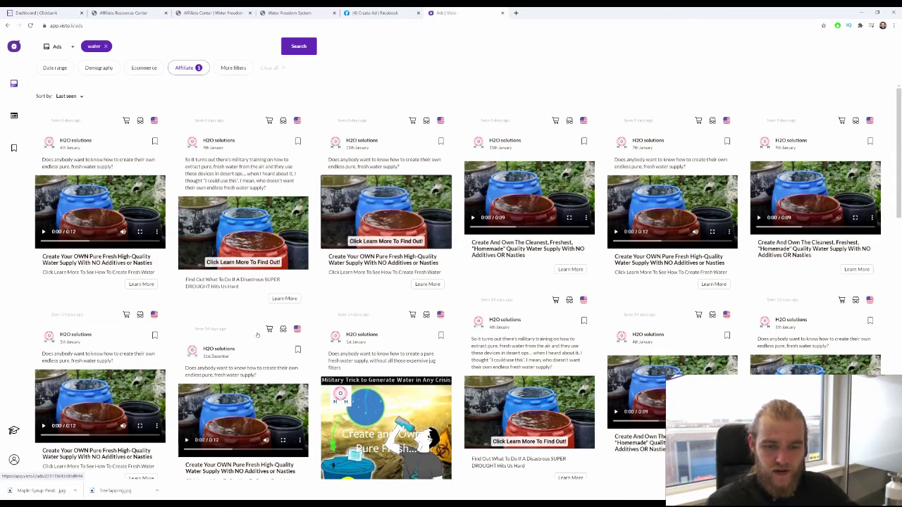
left_click(278, 427)
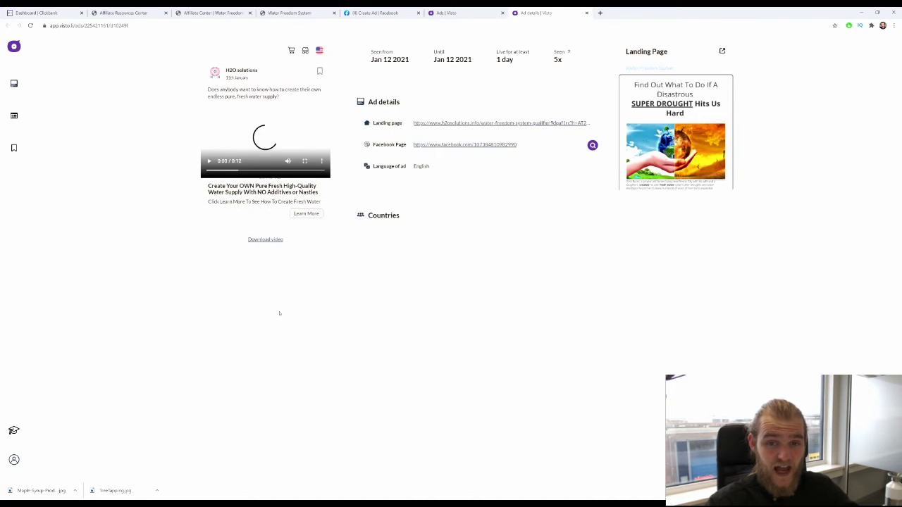
left_click(266, 239)
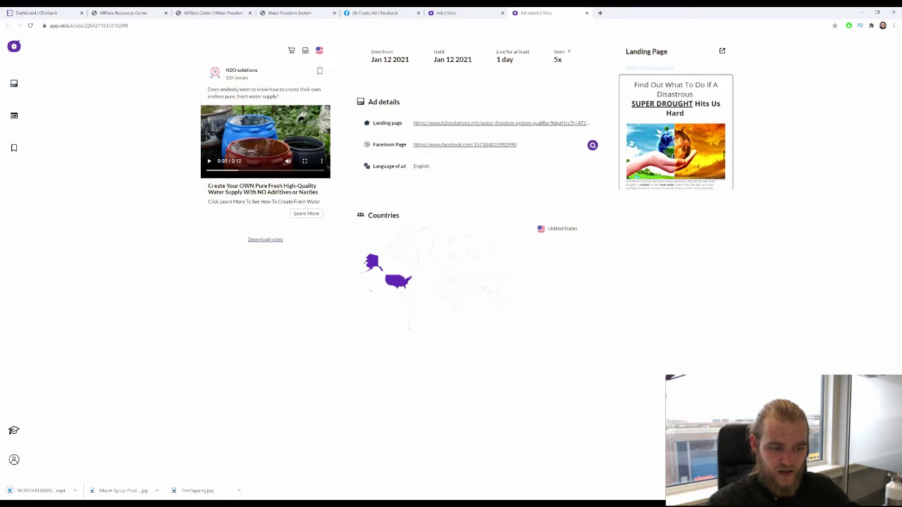
left_click(396, 11)
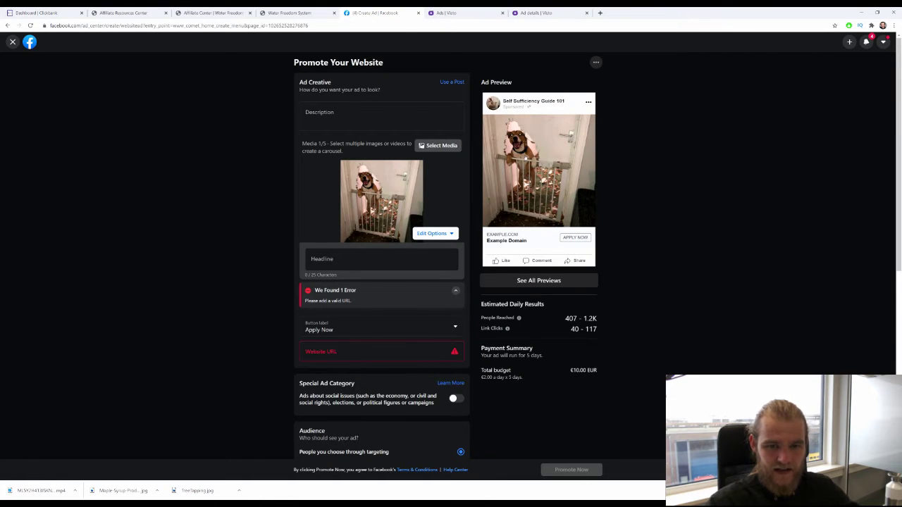
Step: Upload the water-barrel video and select it as the ad's media
left_click(437, 146)
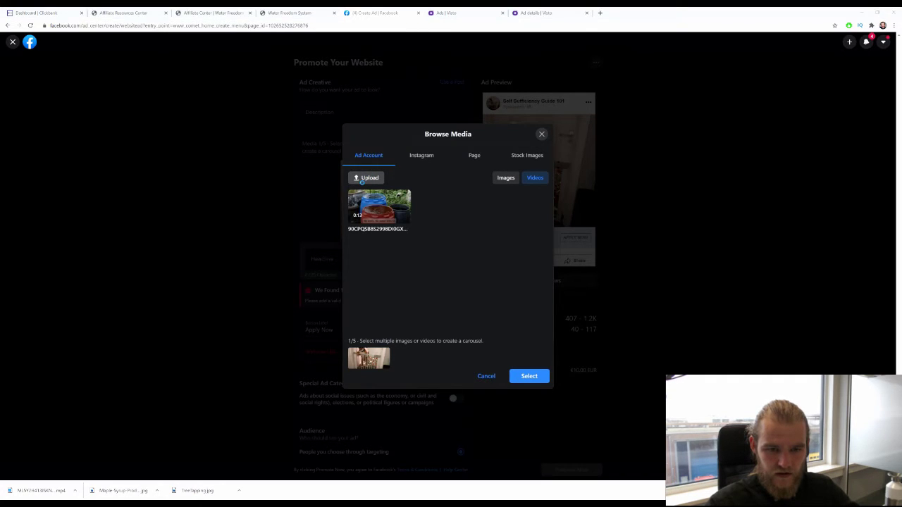
left_click(362, 182)
left_click(213, 12)
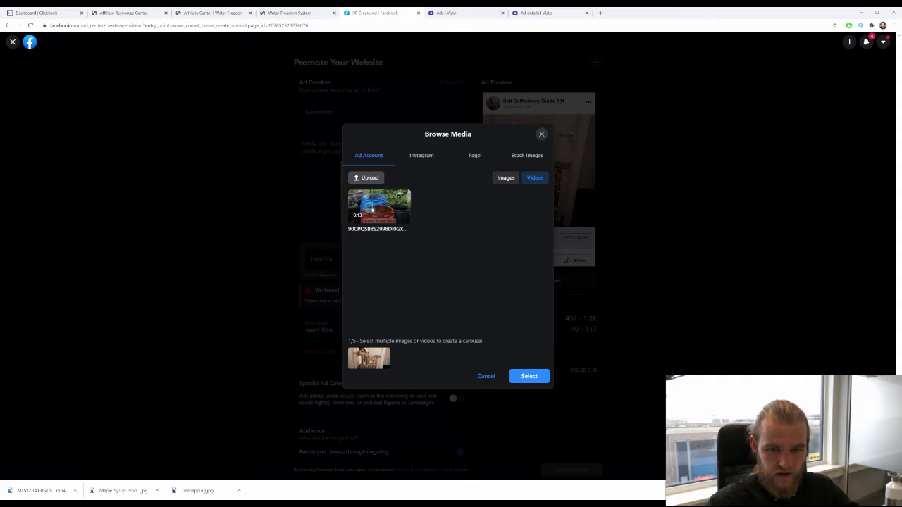
left_click(402, 215)
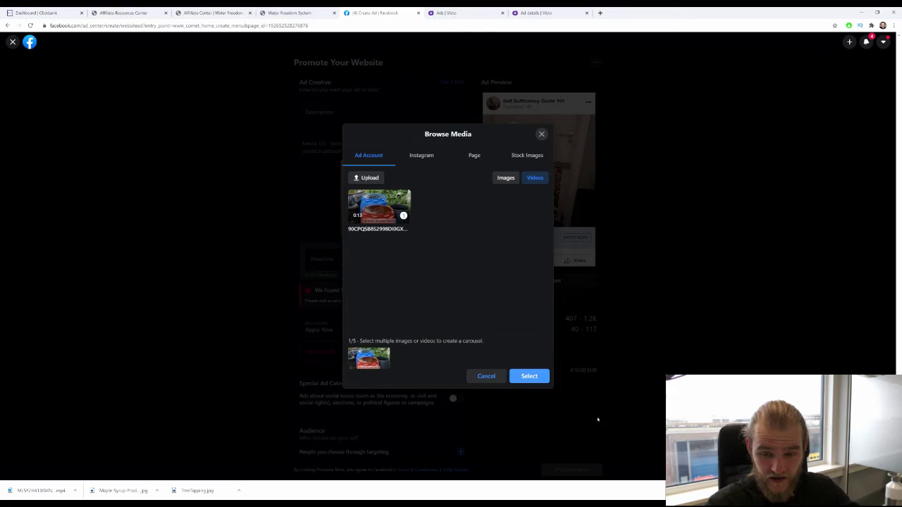
left_click(529, 375)
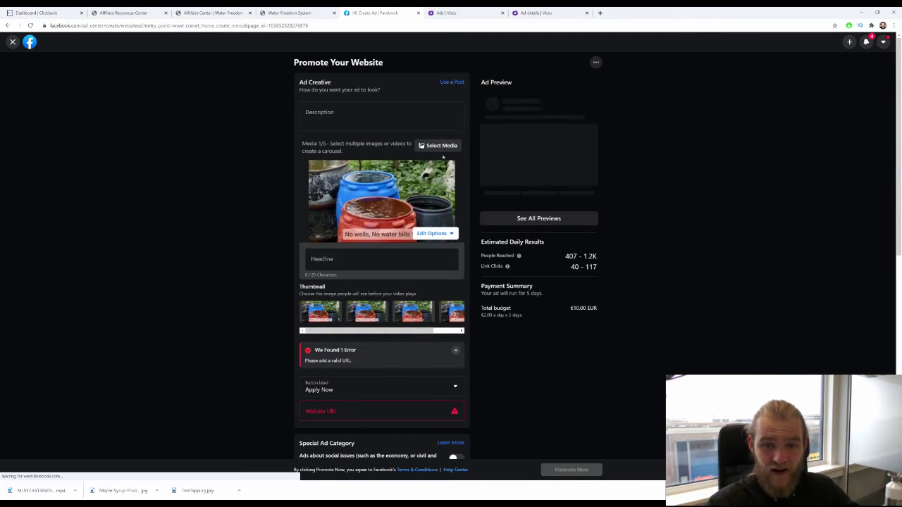
Step: Add the maple syrup image to the media library, keeping the video as media
left_click(441, 146)
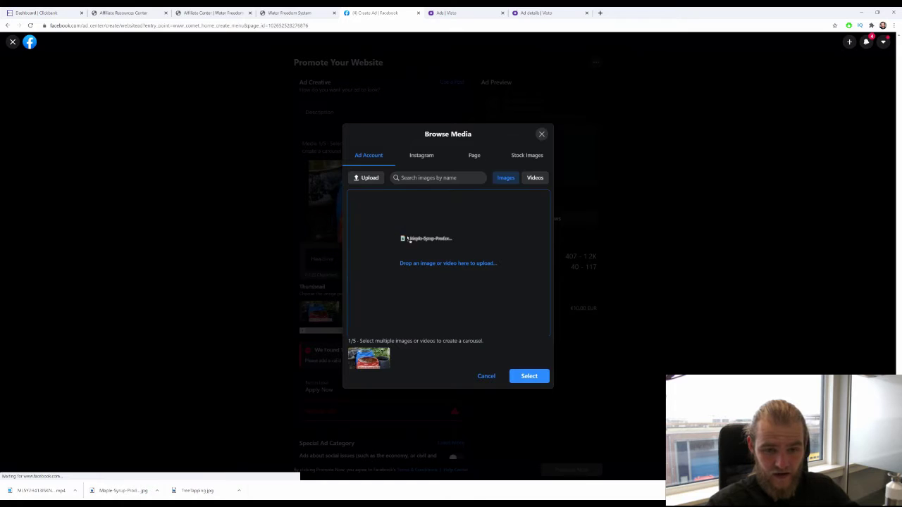
left_click_drag(144, 490, 402, 237)
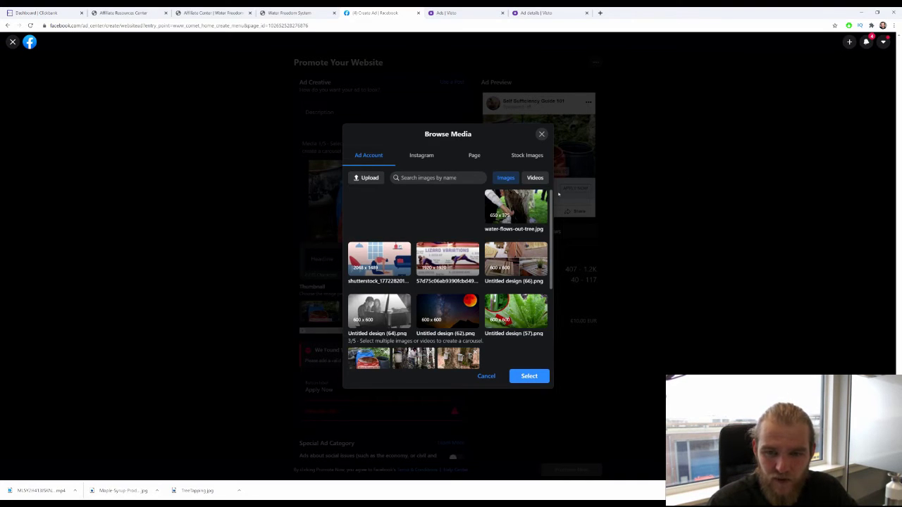
left_click(542, 134)
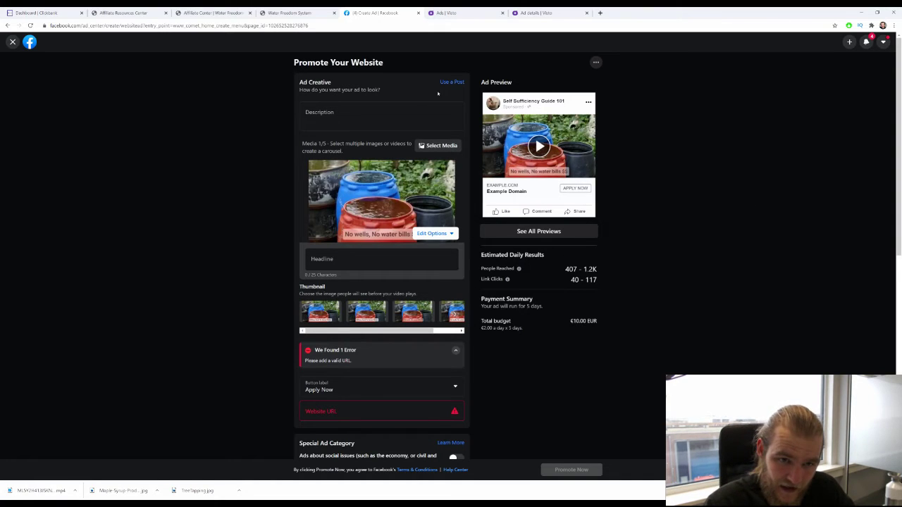
Step: Type the opening line 'I never thought I needed this, until I REALY need it.' and start a new line
left_click(395, 116)
type("I nev")
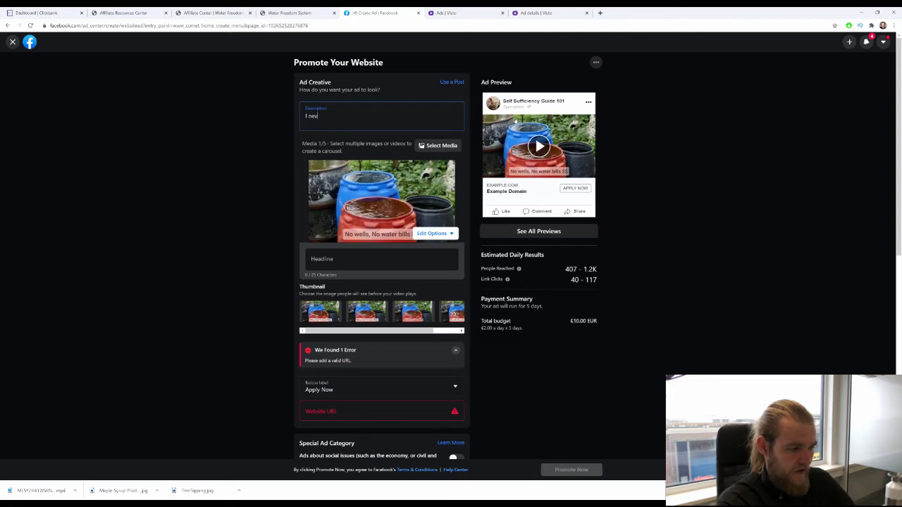
type("er thought I needed")
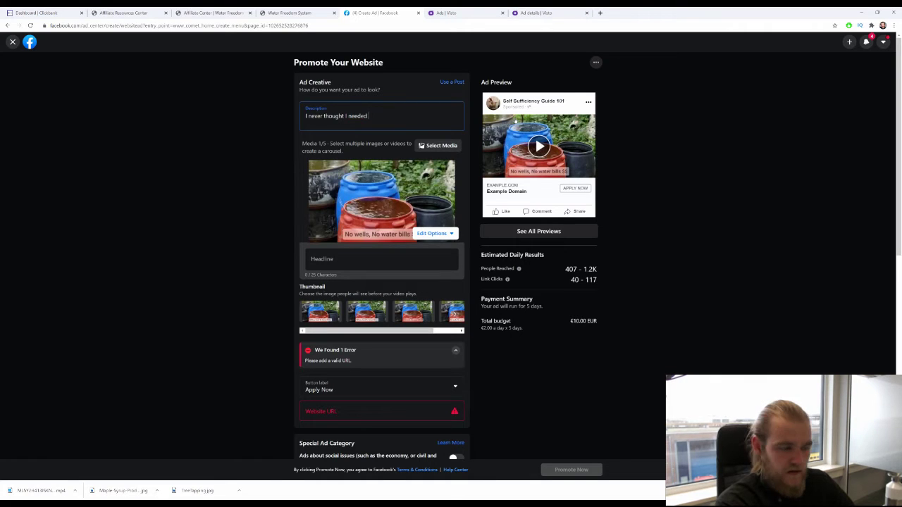
type("this, until I R")
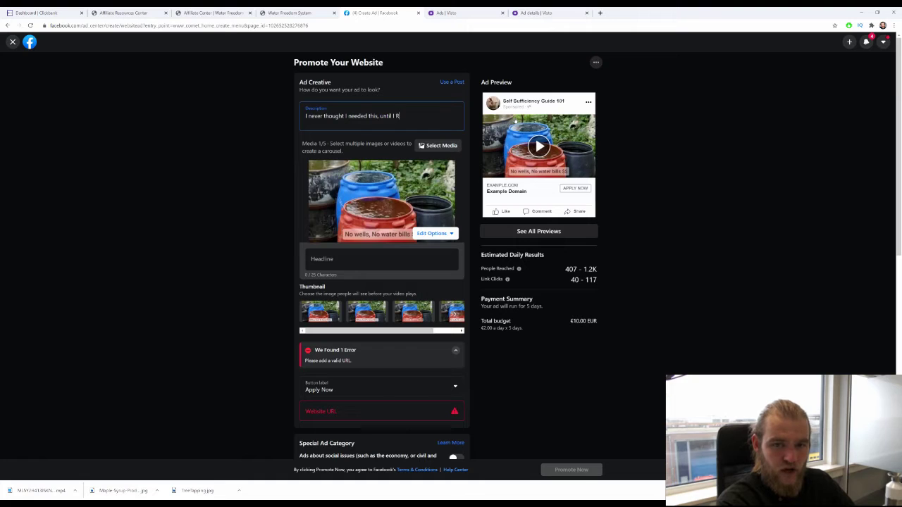
type("EALY")
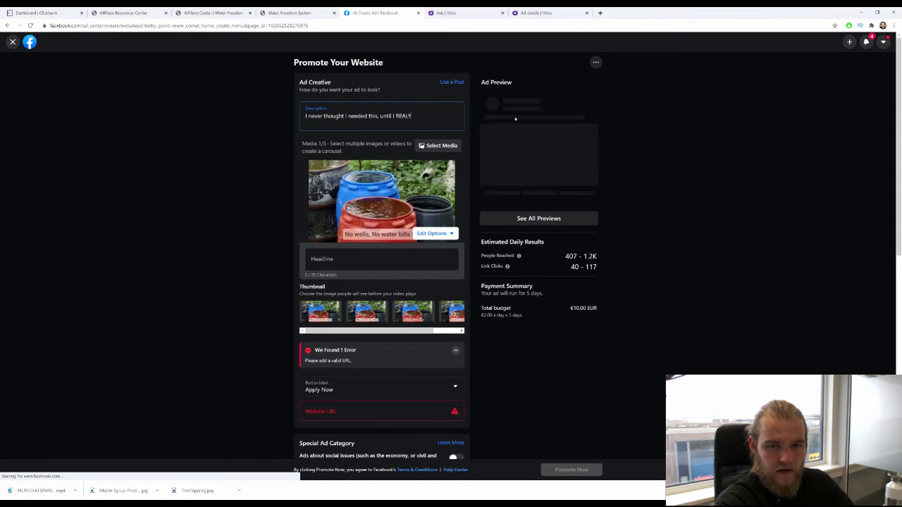
type(" need igt")
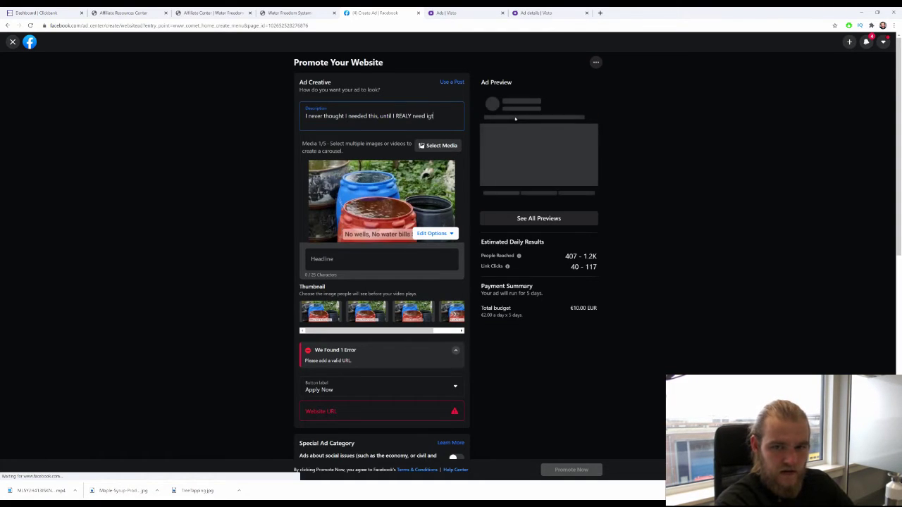
key("BackSpace")
key("BackSpace")
type("t.")
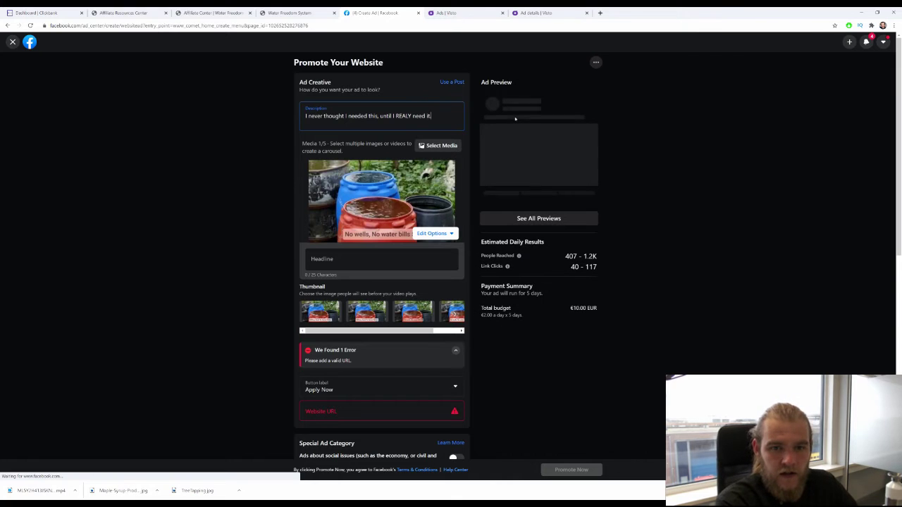
key("Return")
Step: Add the drought paragraph: the county's water became undrinkable, so neighborhood families bought bottle water
type("About t")
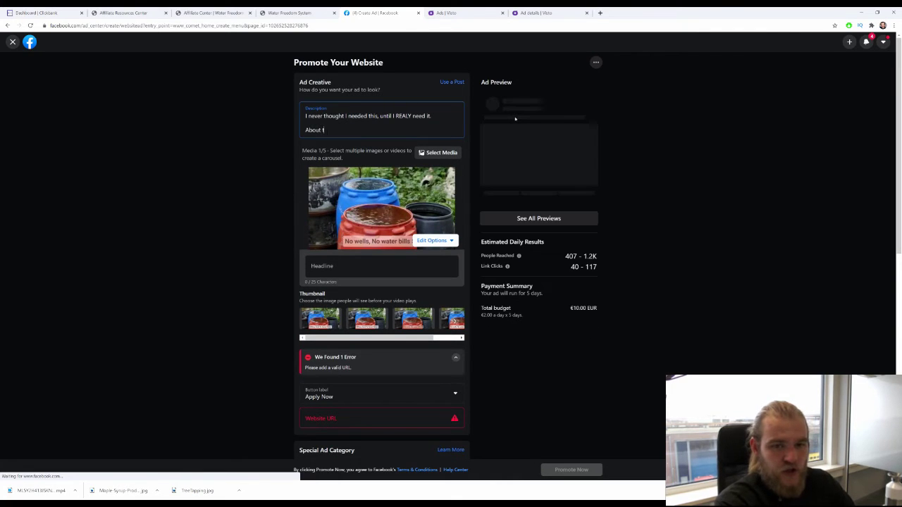
type("wot")
key("BackSpace")
type("yea")
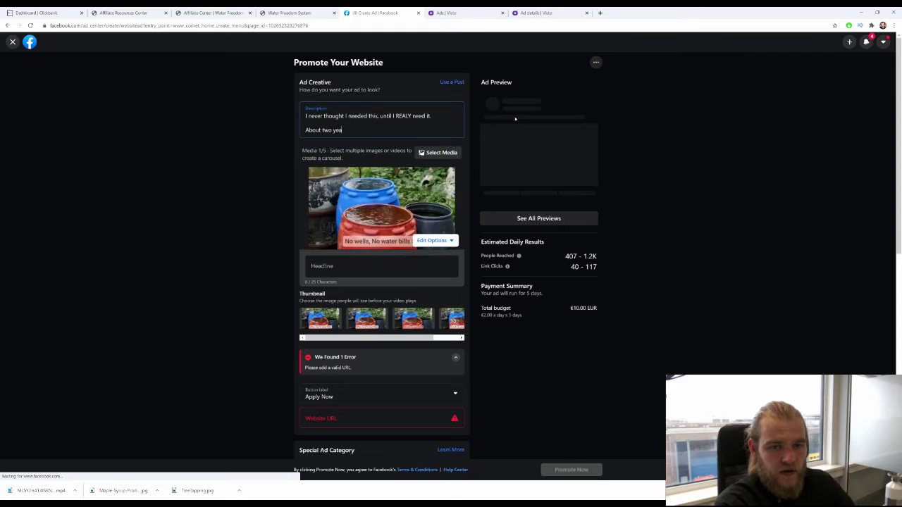
type("rs ago ")
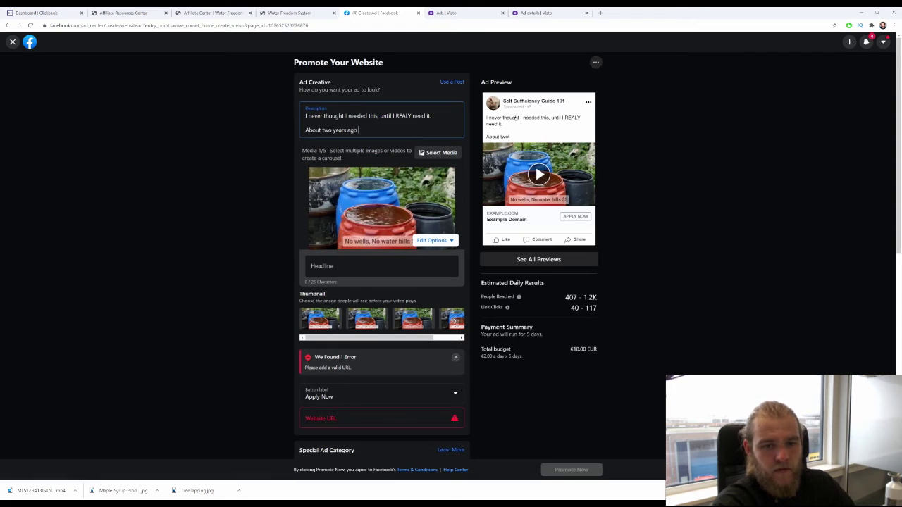
type(", there was a massive ")
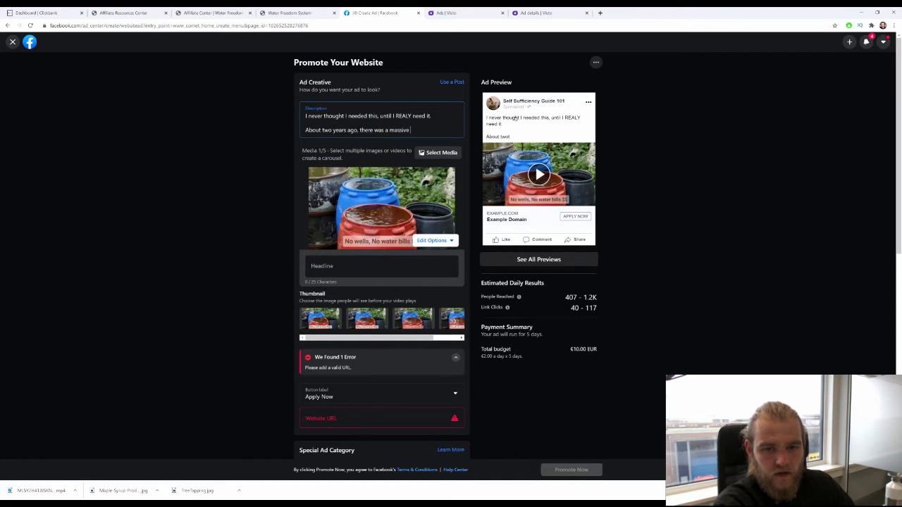
type("drou")
type("g")
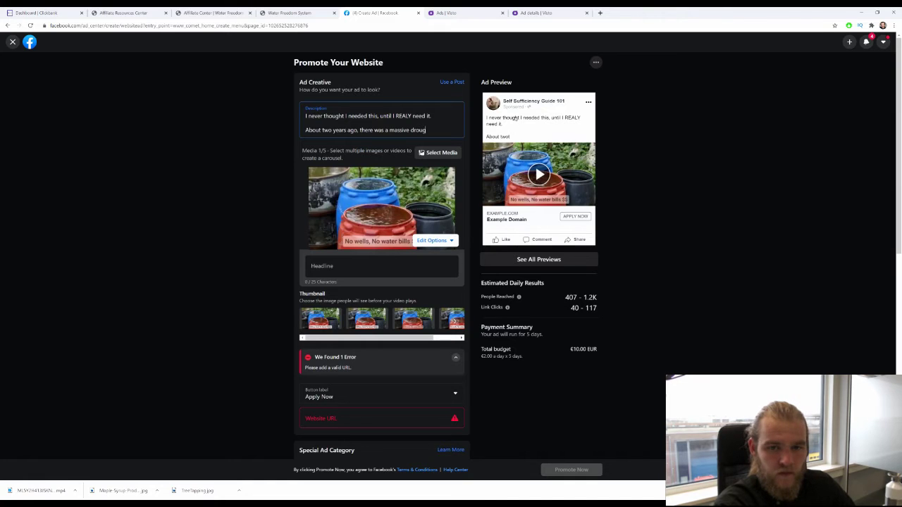
type("ht in")
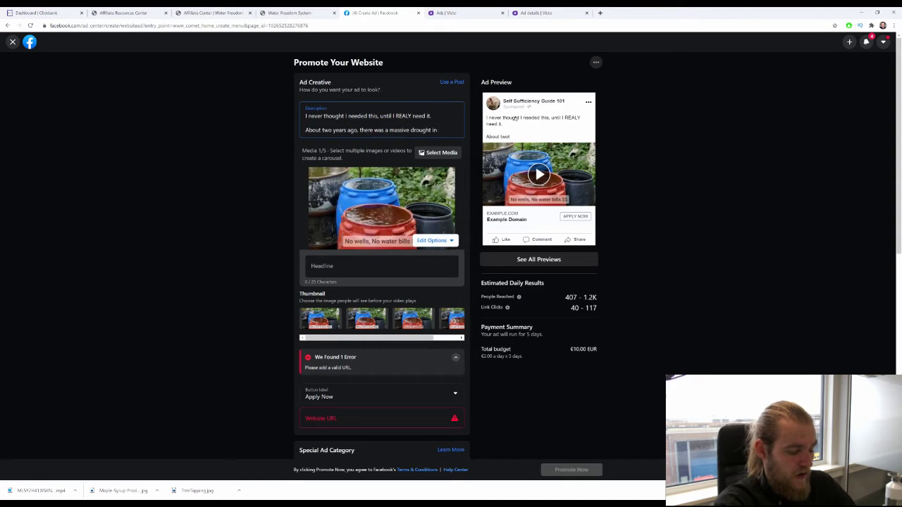
type(" m")
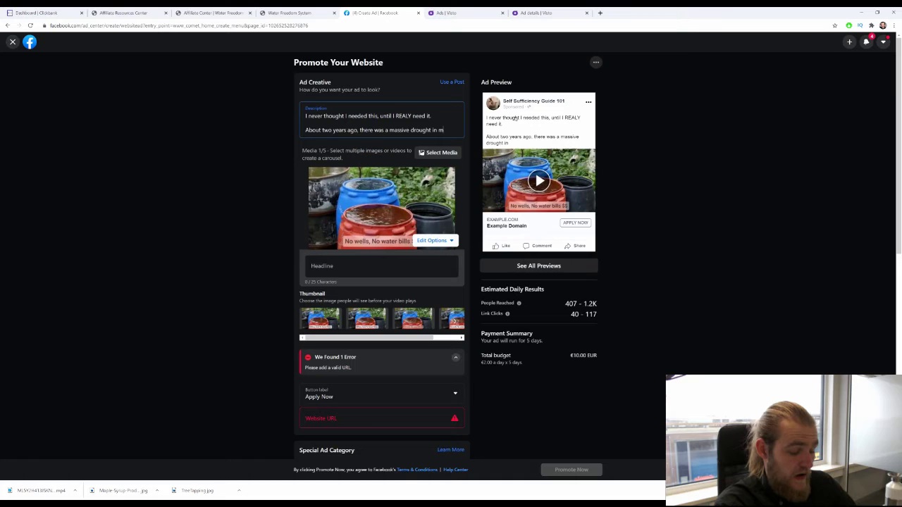
key("BackSpace")
type("the sa")
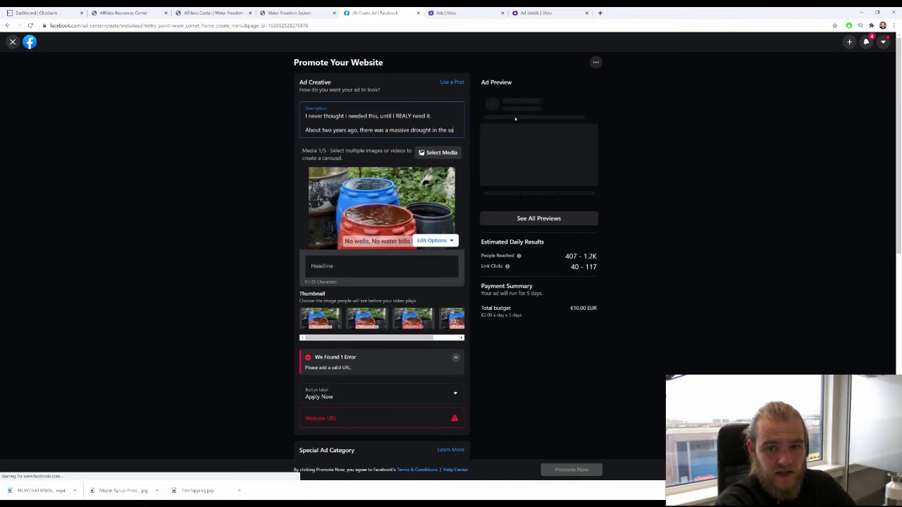
key("BackSpace")
type("tate I live in. Tab w")
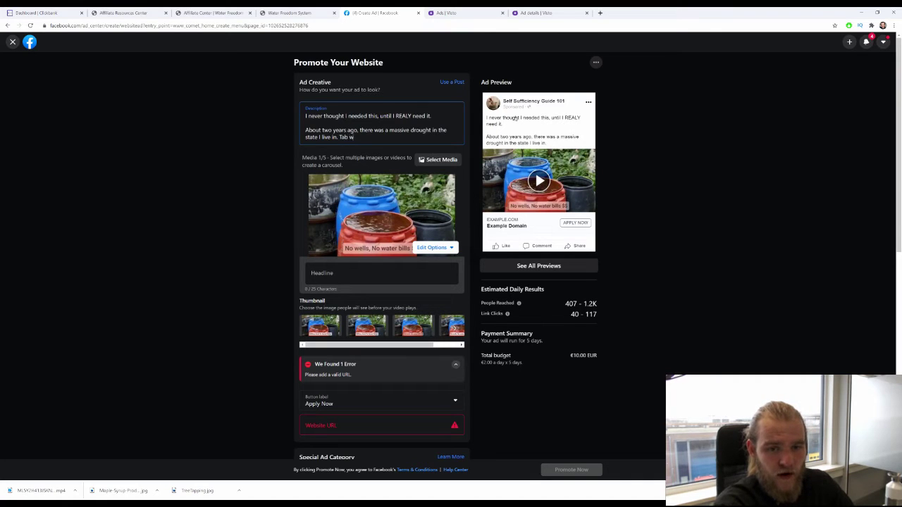
type("er.")
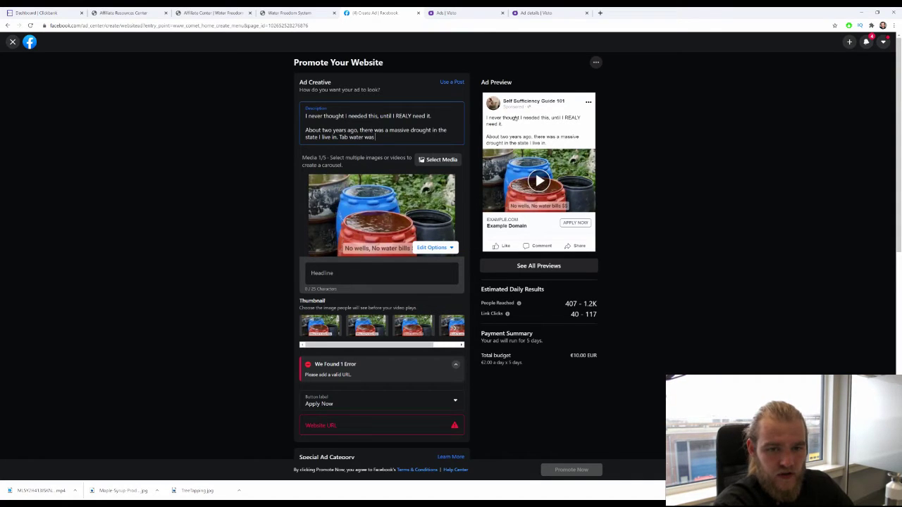
type("sed")
type("our ")
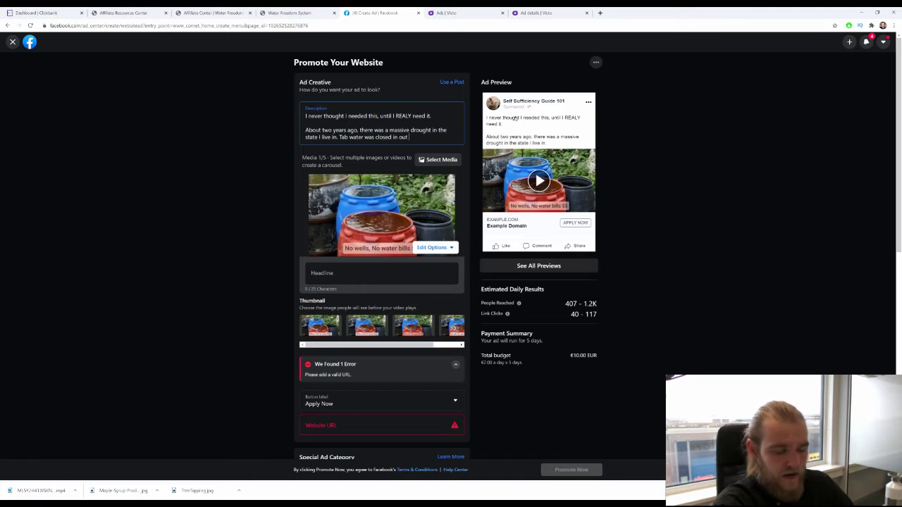
type("Co")
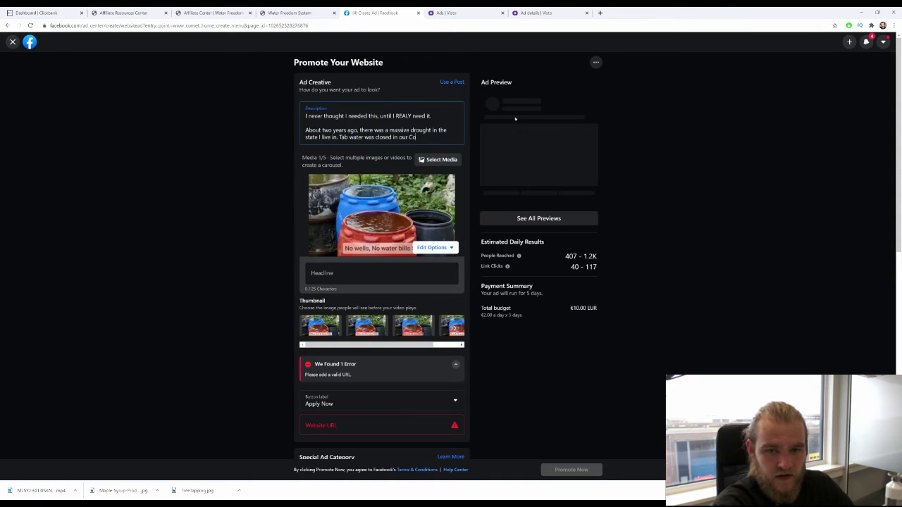
key("BackSpace")
key("BackSpace")
type("county")
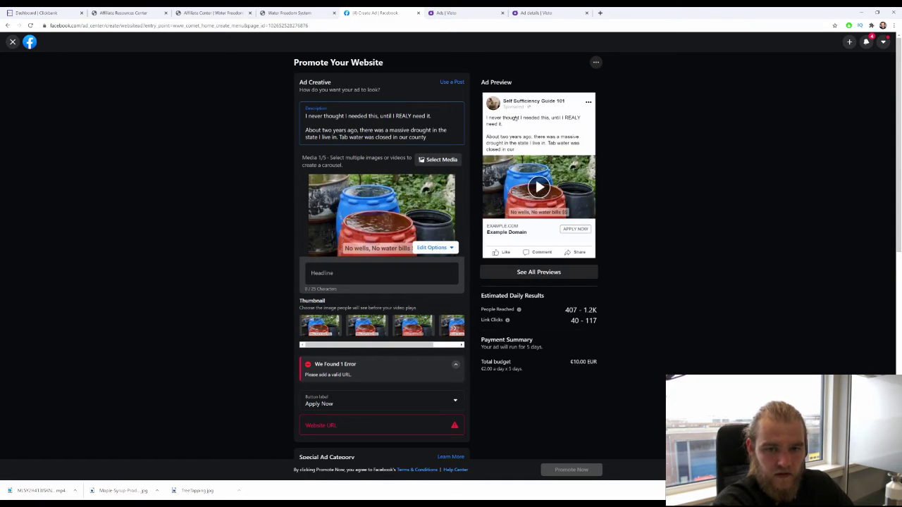
type(", and ev")
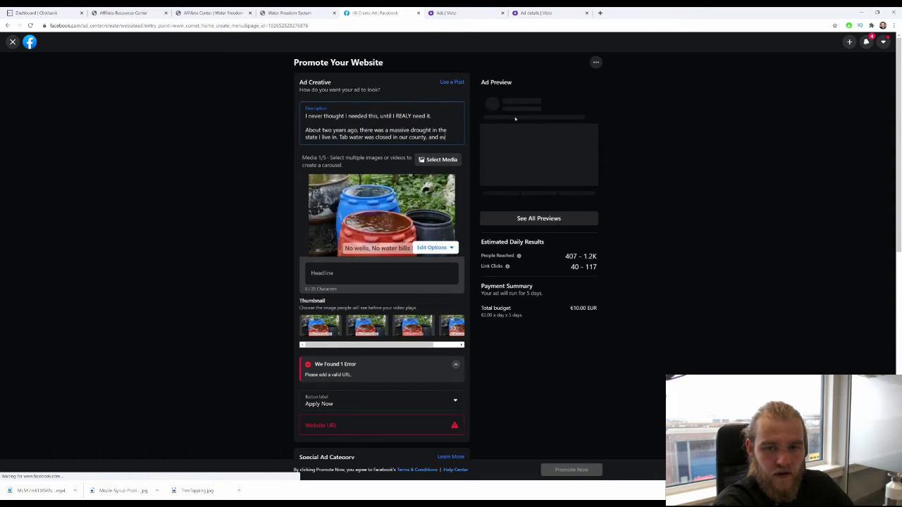
type("en if")
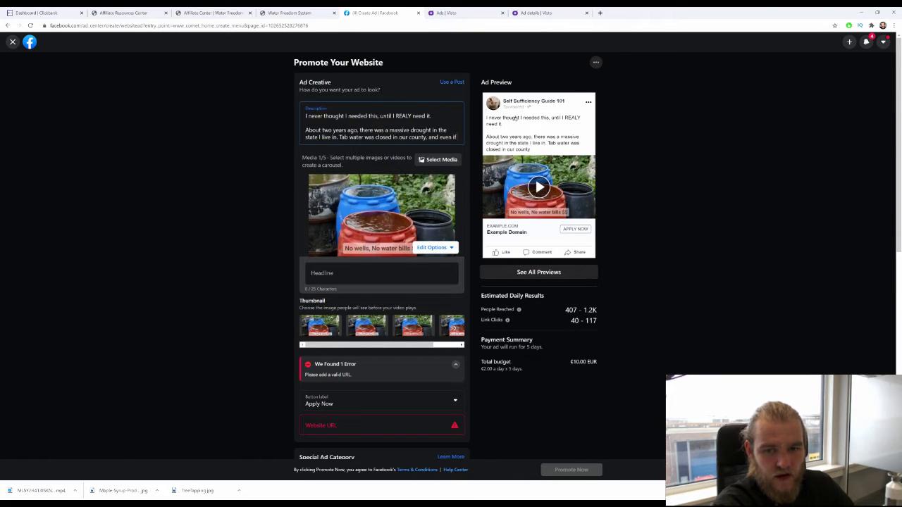
type(" some water")
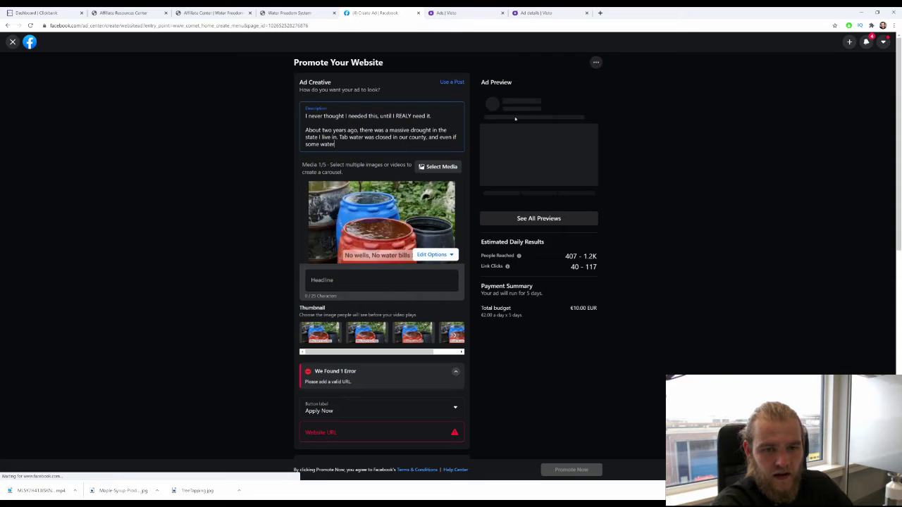
type(" cam through, w")
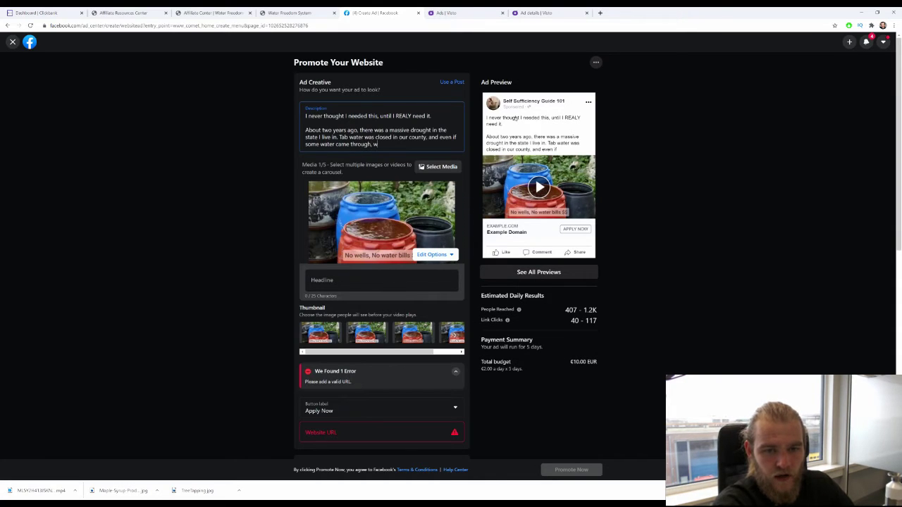
type("e coul")
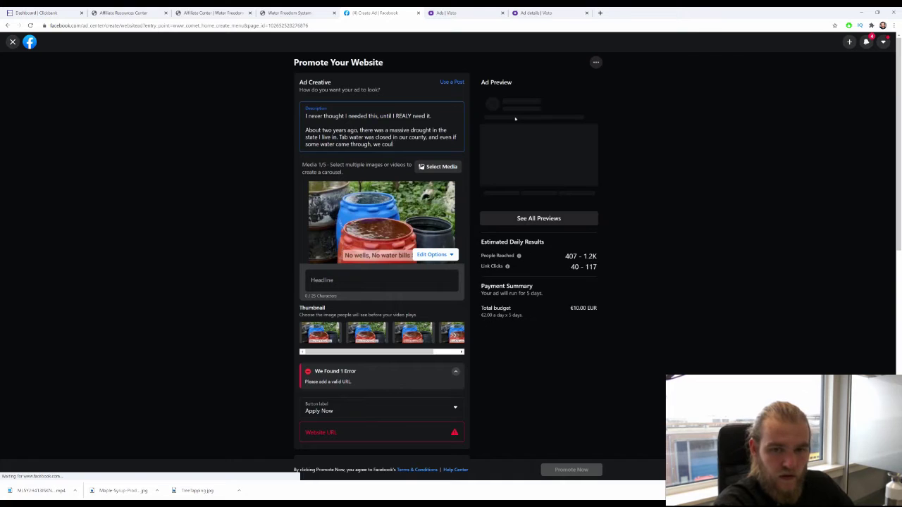
type("dn't drin")
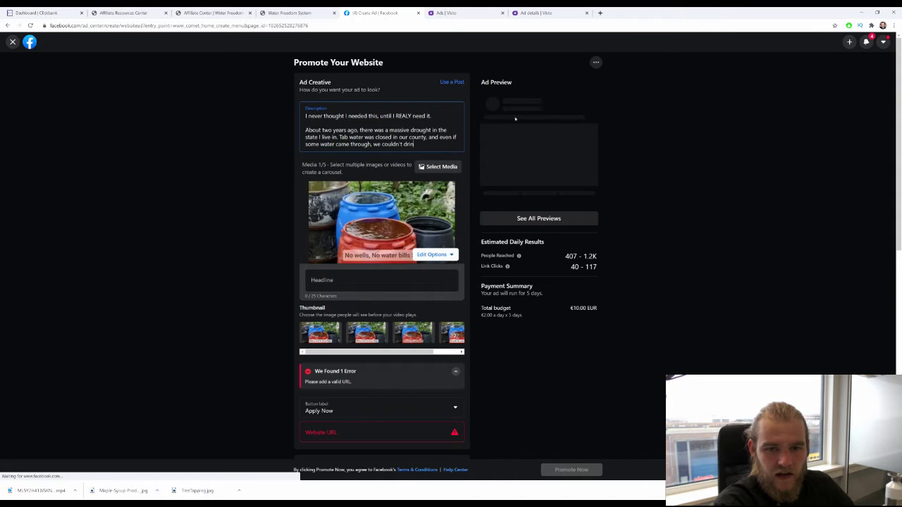
type("k it. ")
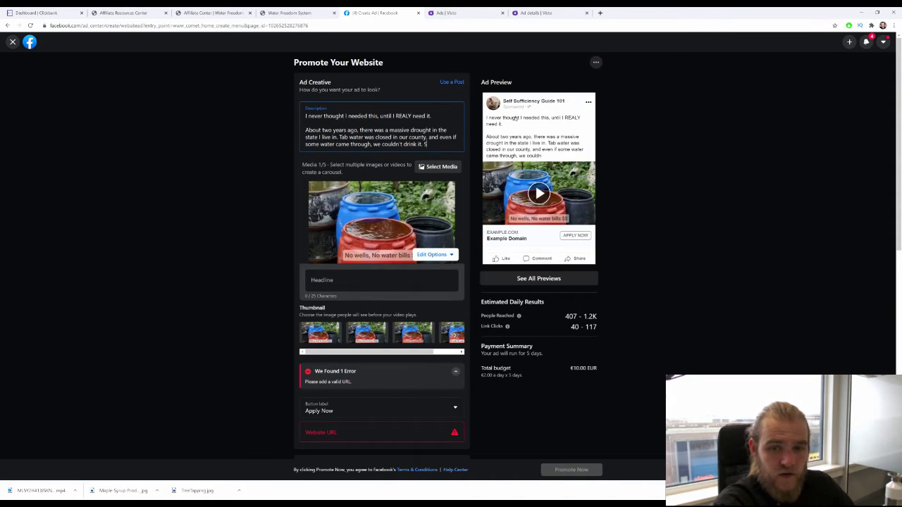
type("So. ")
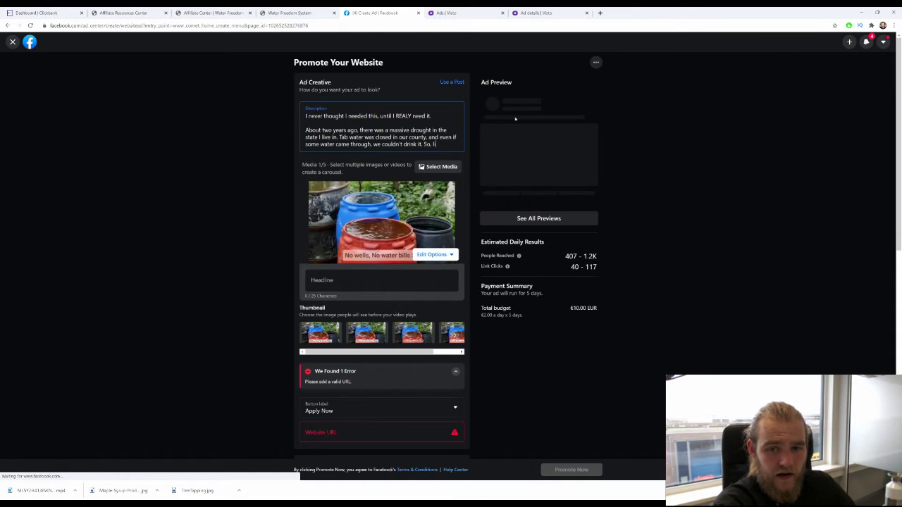
type("ke every f")
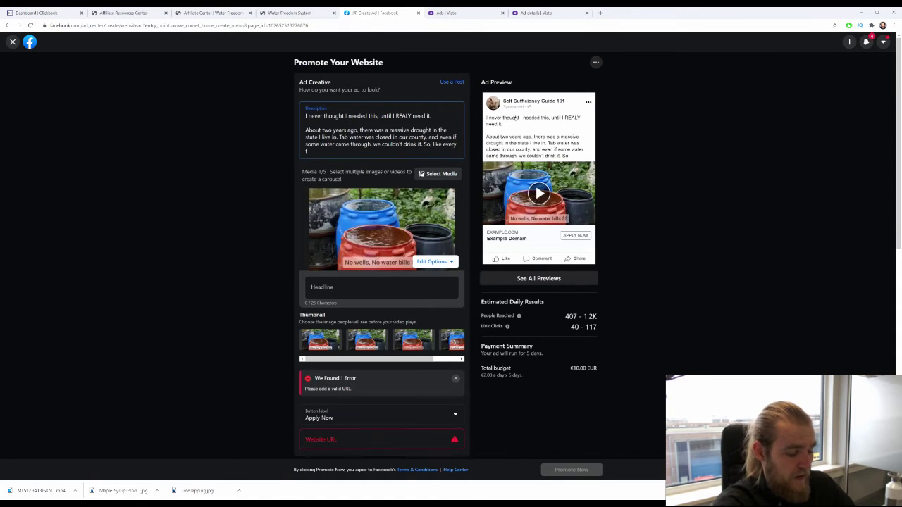
type("amily in our")
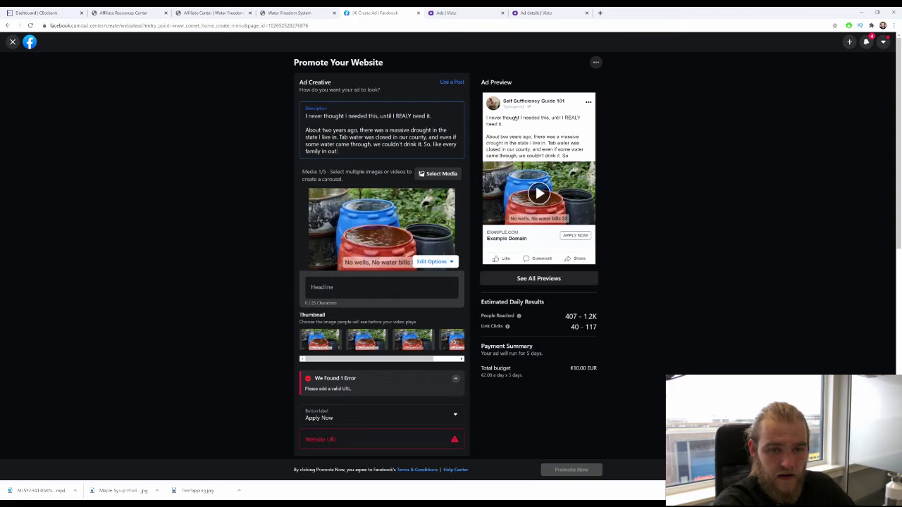
type(" ne")
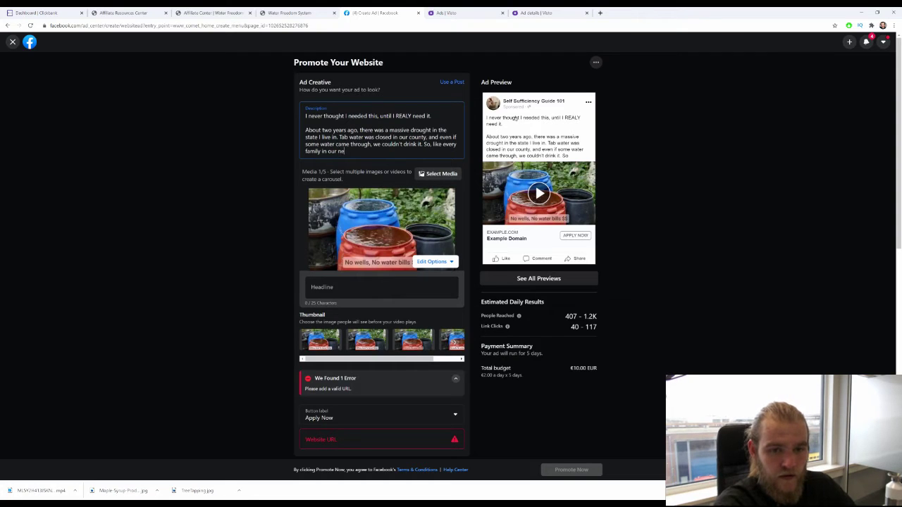
type("u")
key("BackSpace")
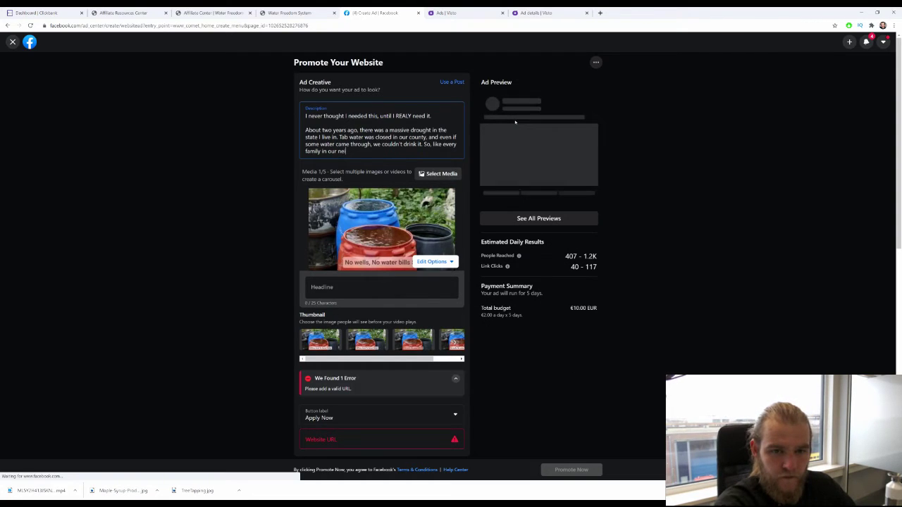
type("ighborho")
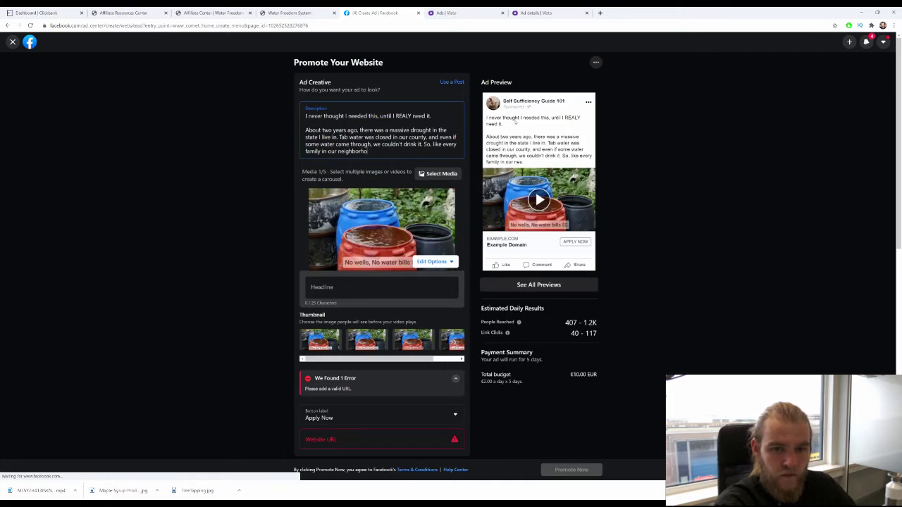
type("od")
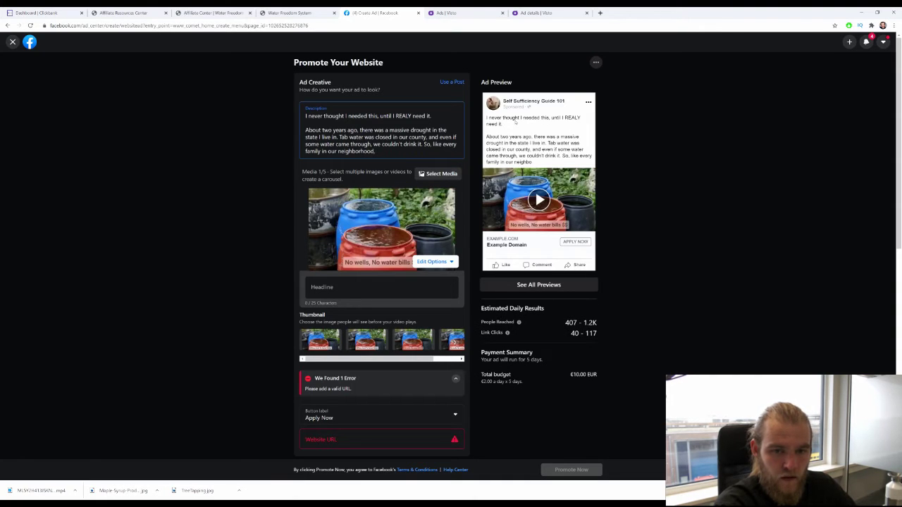
type(", we went ")
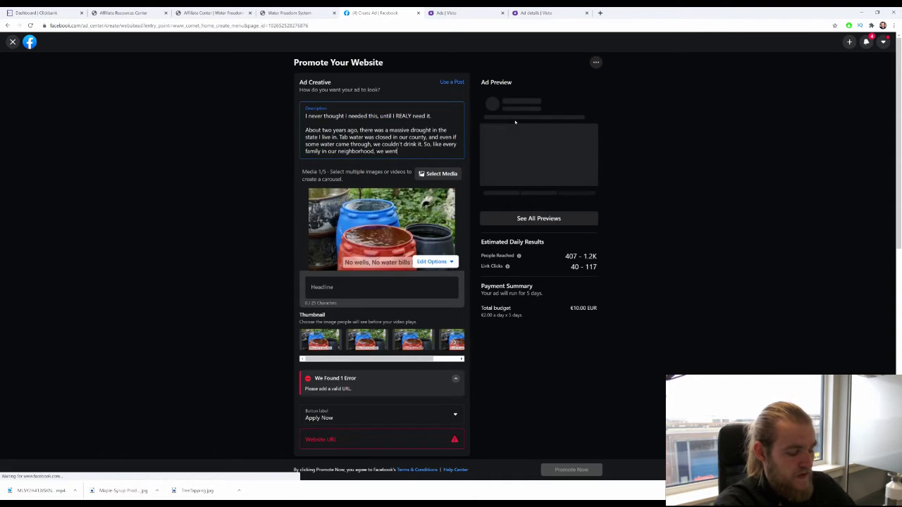
type("to the ")
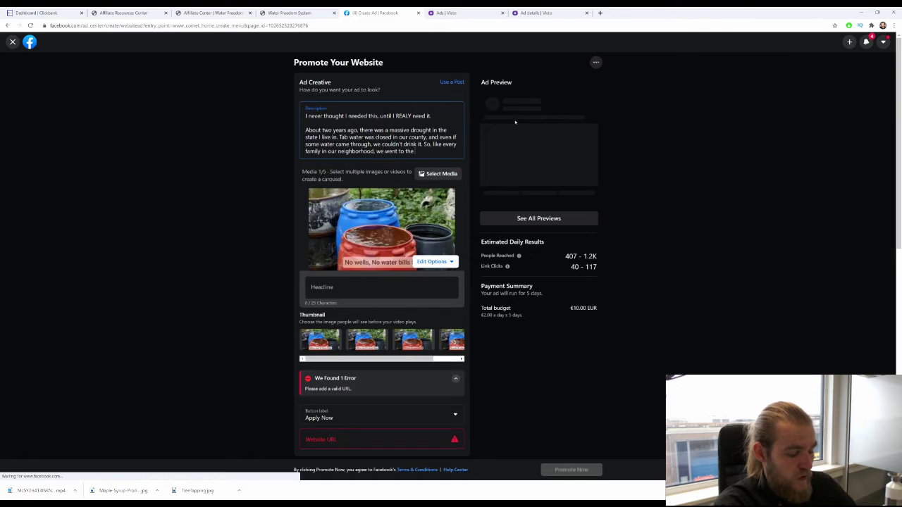
type("grocery st")
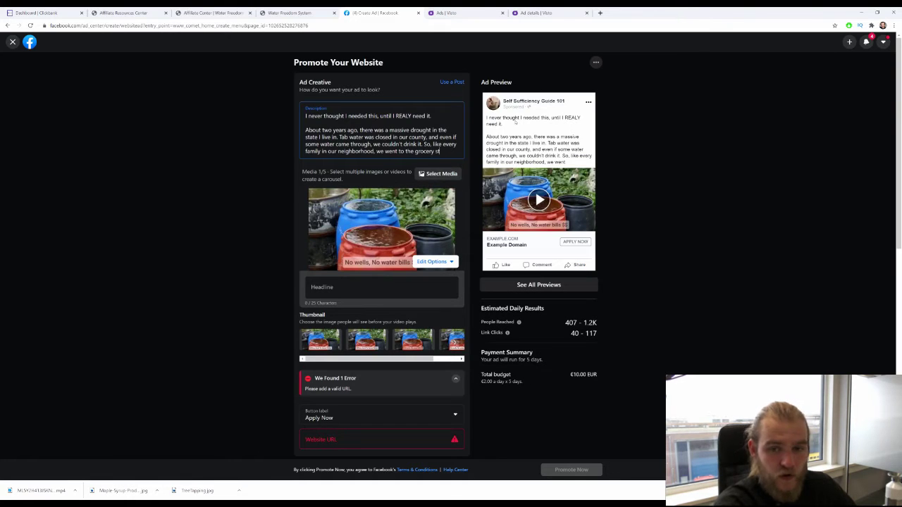
type("ore to")
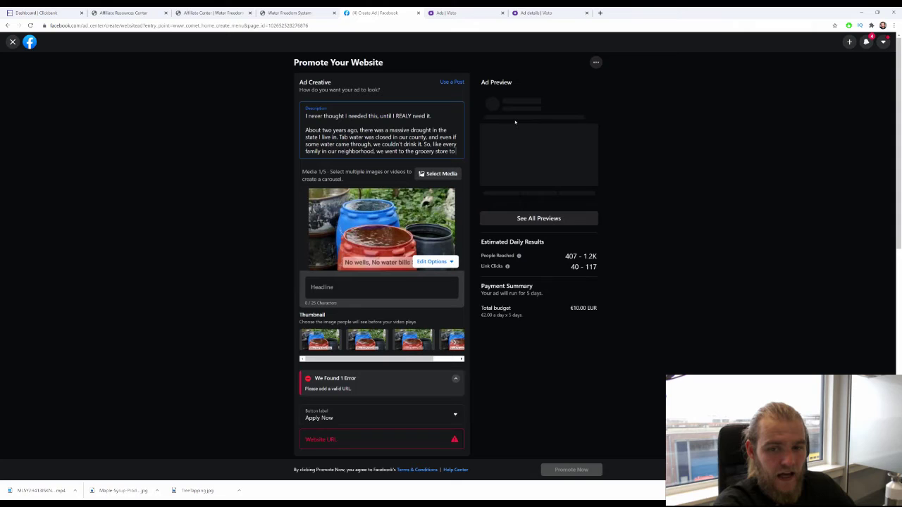
type(" get bottle ")
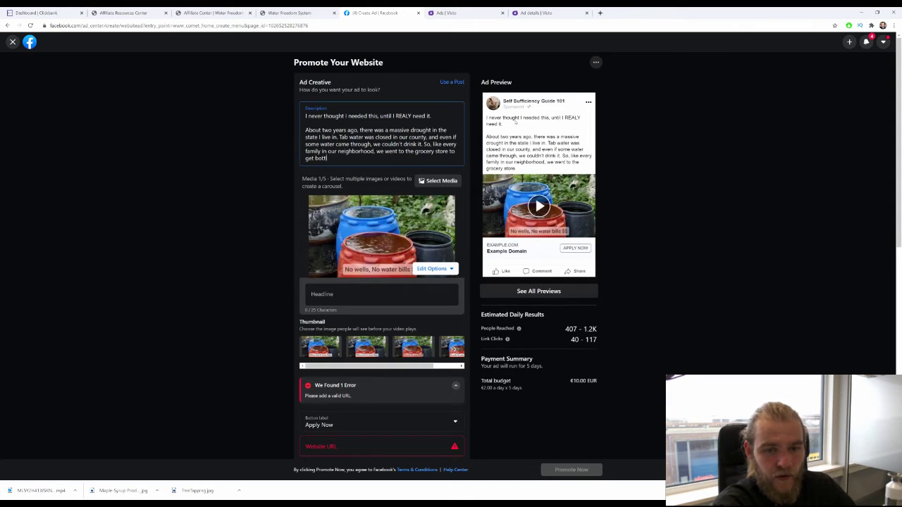
type("water.")
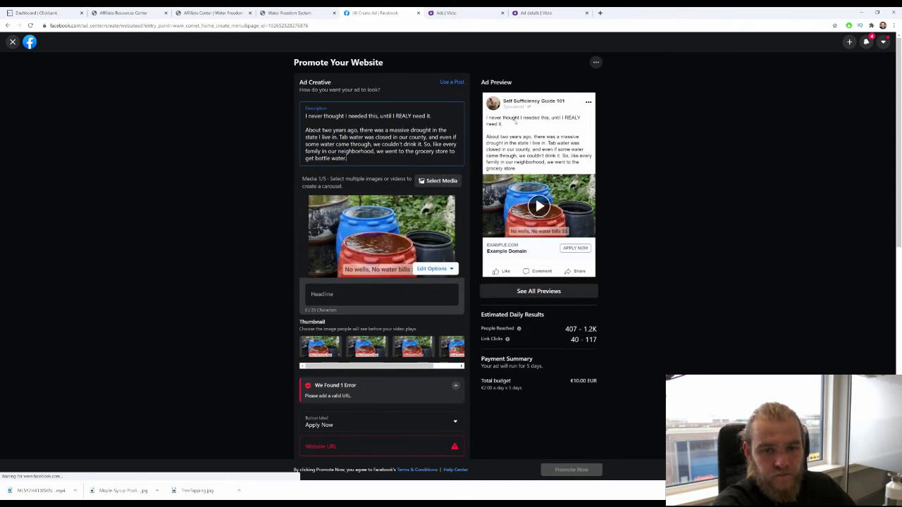
Step: Add a paragraph: shelves were empty of bottled water, and other stores were all sold out
key("Return")
key("Return")
type("We wen")
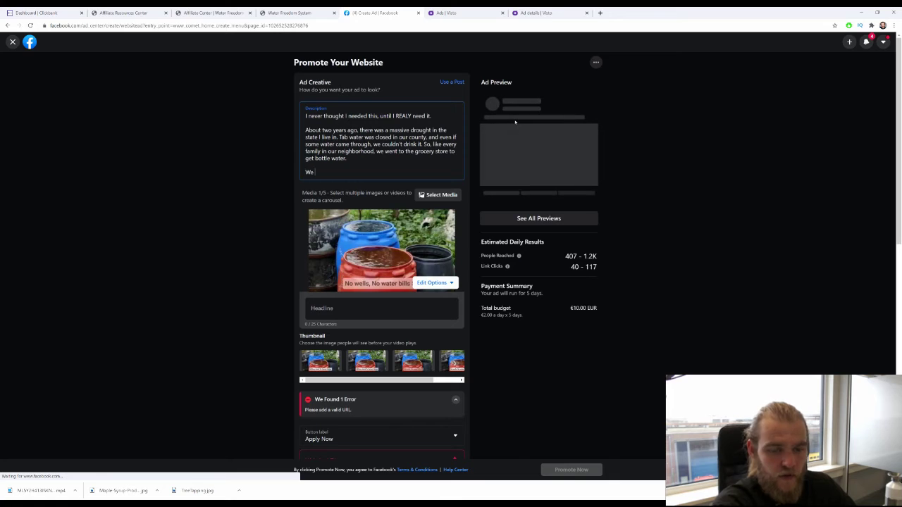
key("BackSpace")
type("r")
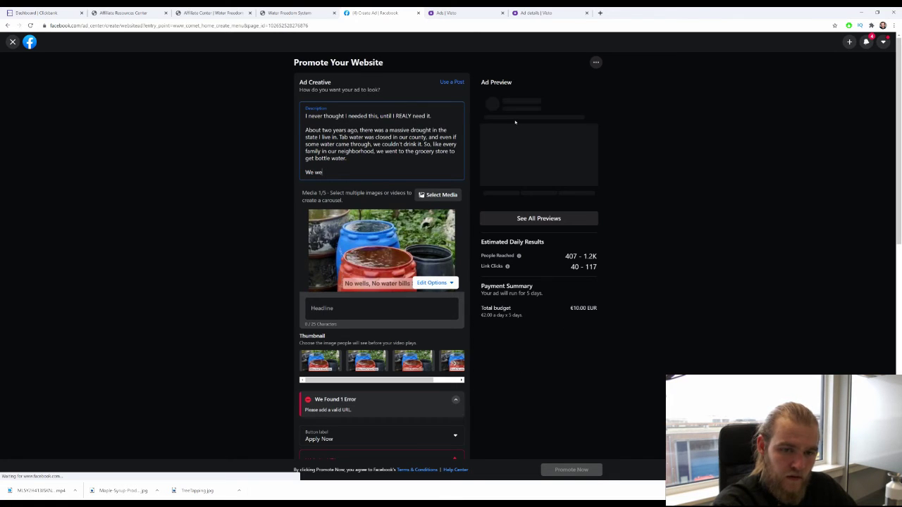
type("en't")
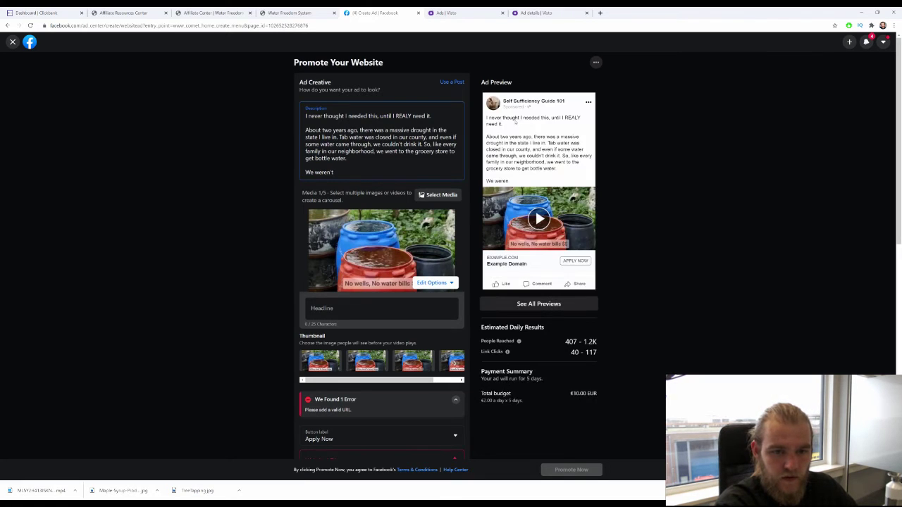
type(" the only one")
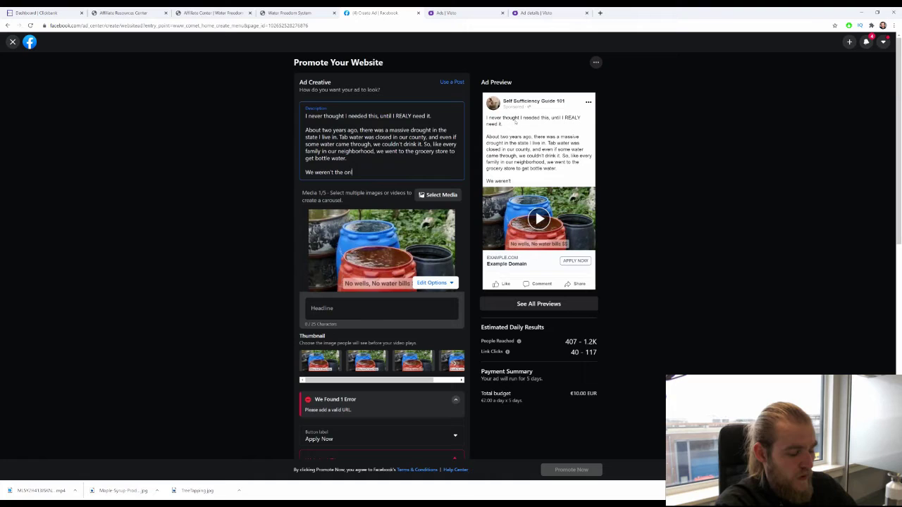
type("s there")
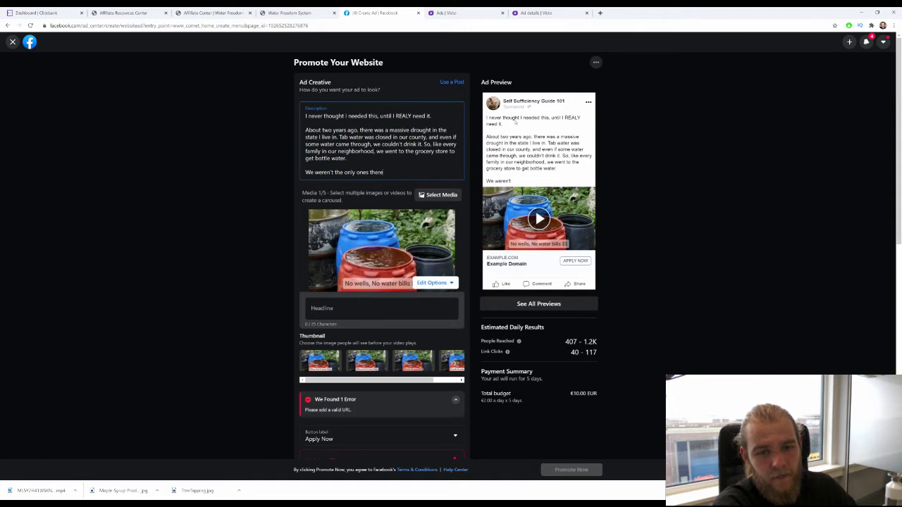
type(". The s")
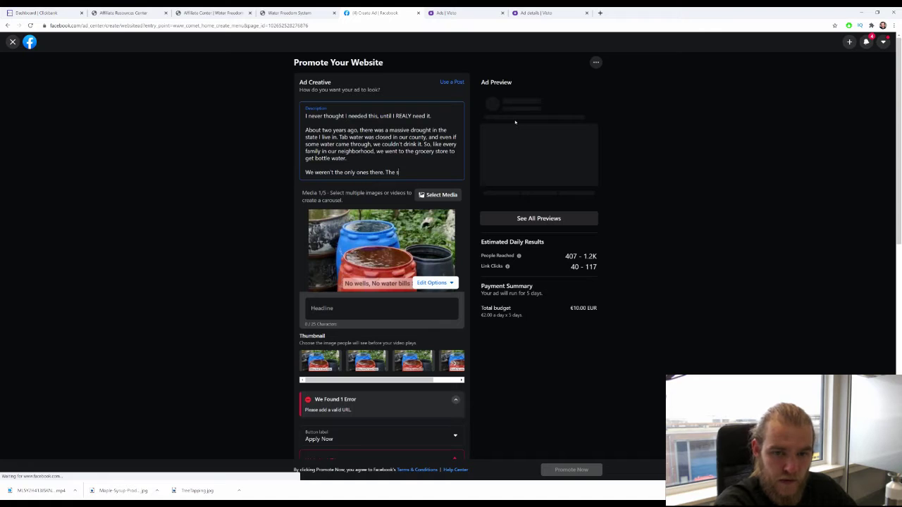
type("ehelves wh")
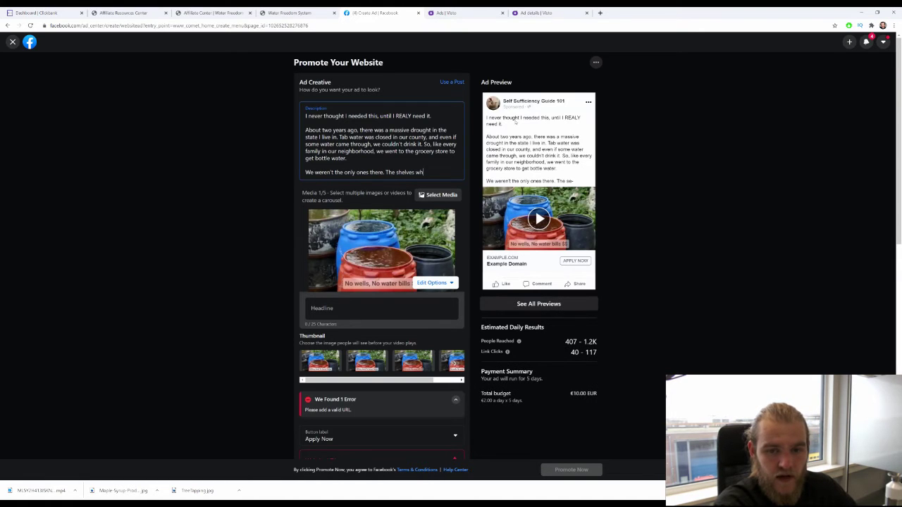
key("BackSpace")
type("ith bo")
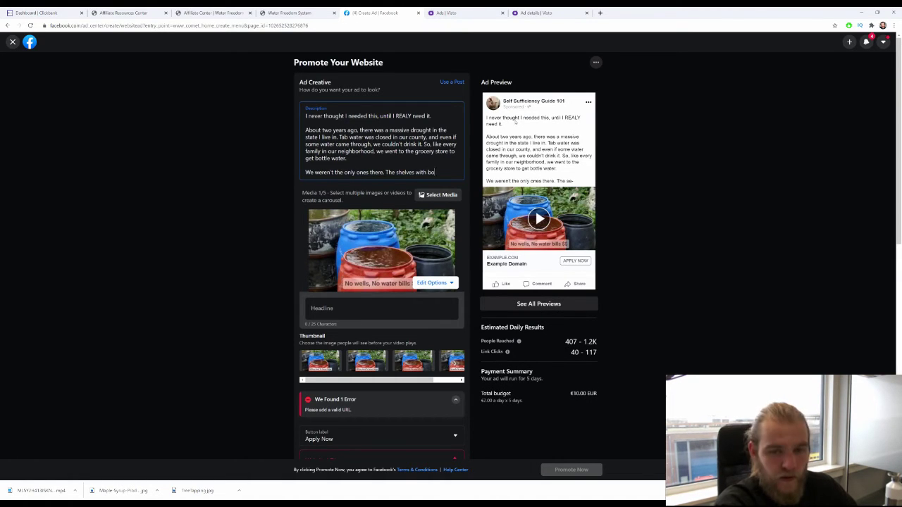
type("ttled")
type(" wat")
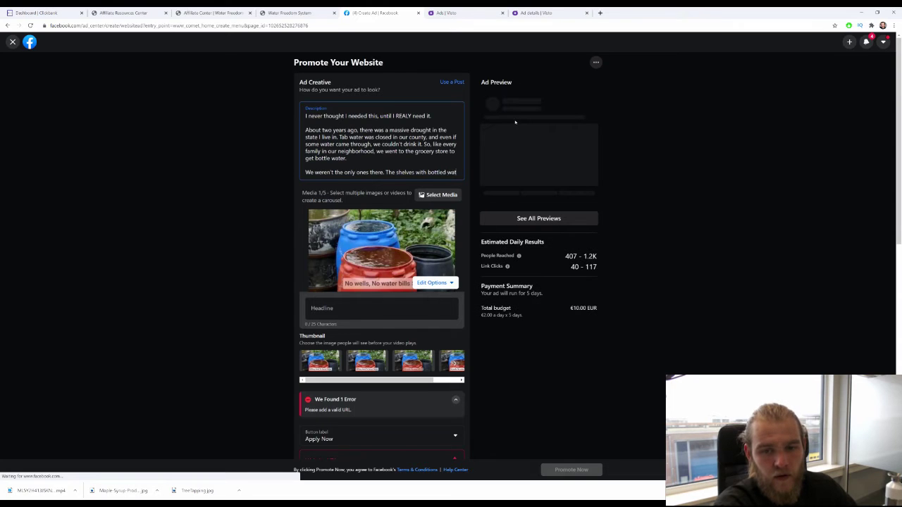
type("er were all empty")
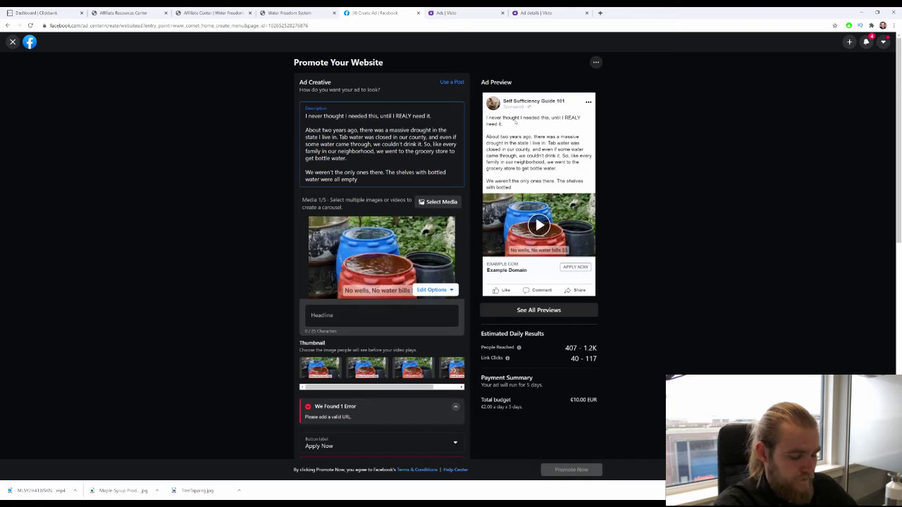
type(". I s")
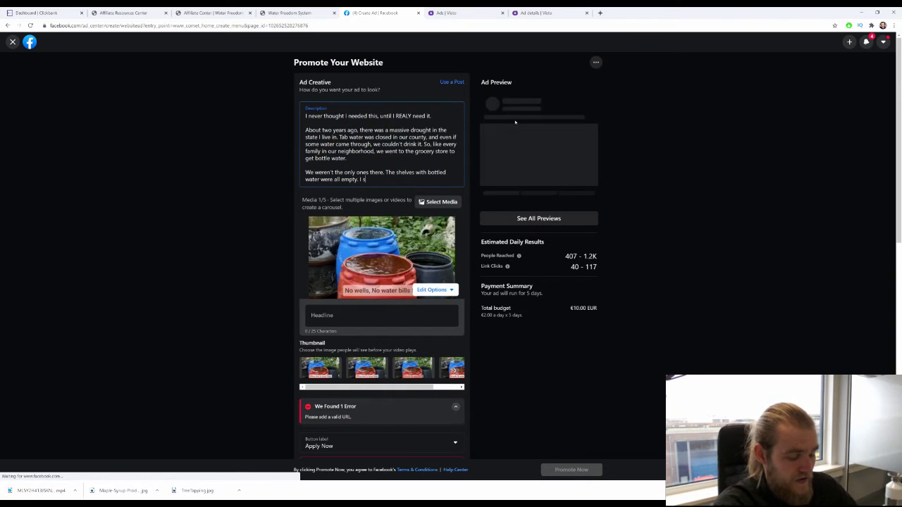
type("tarted to panic a bit, and")
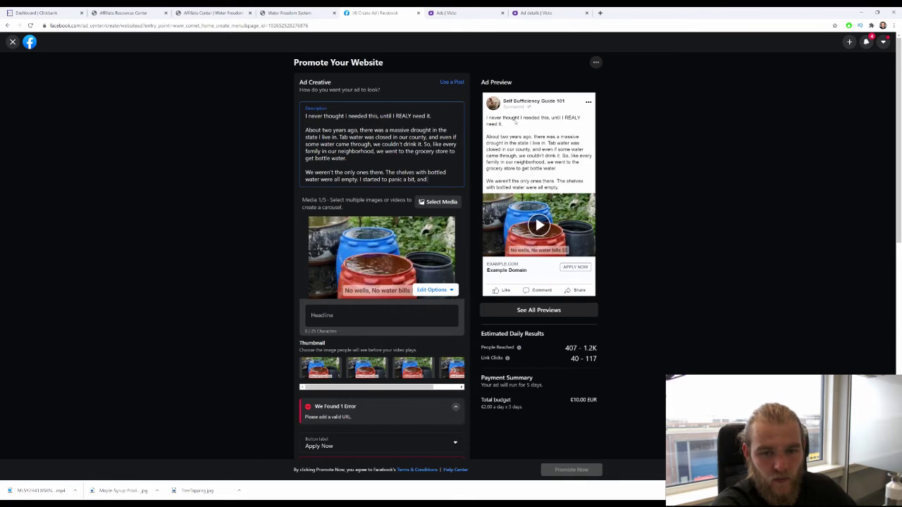
type("we we")
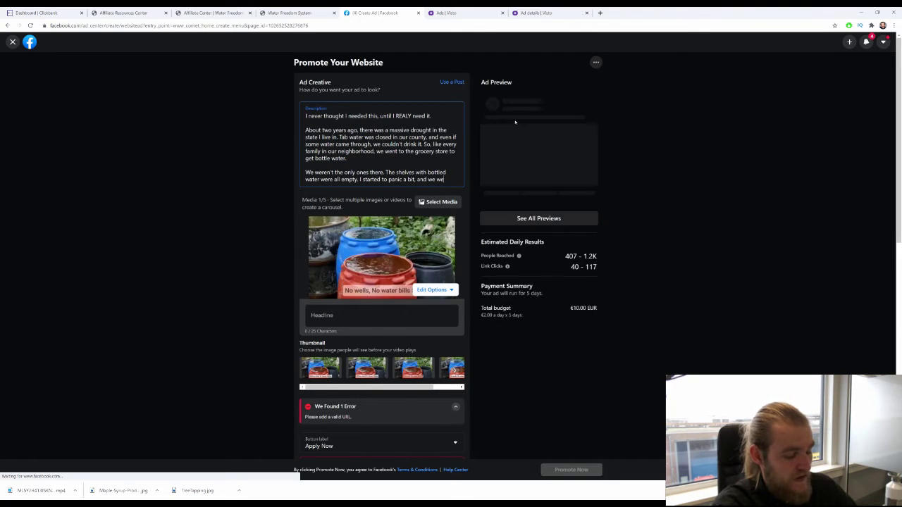
type("nt to so")
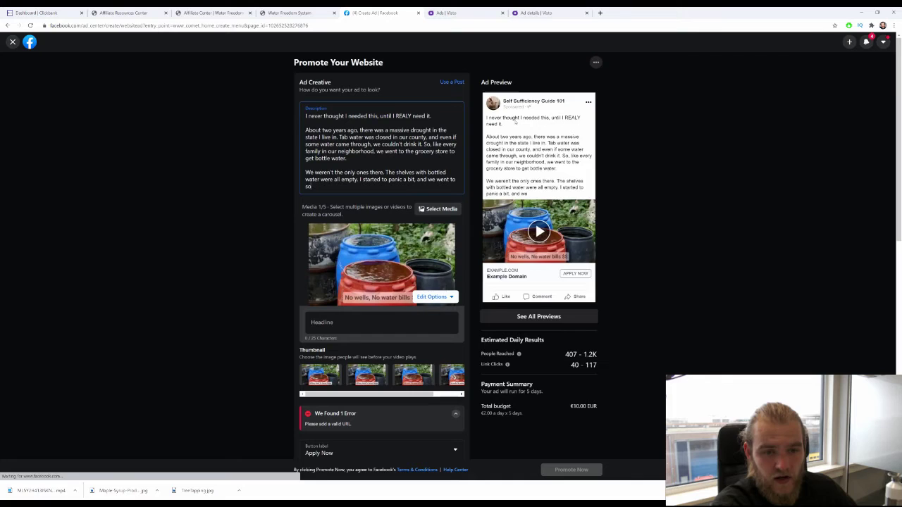
type("me other")
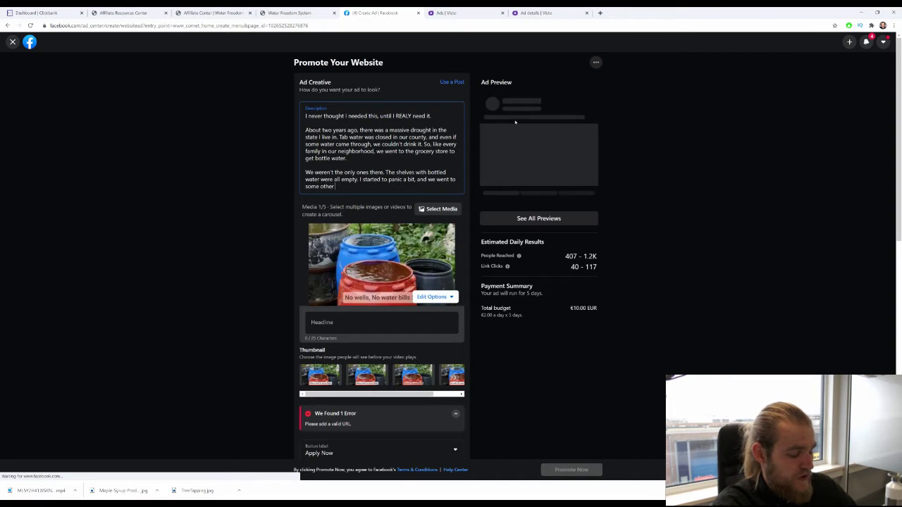
type(" stores in the nearby city")
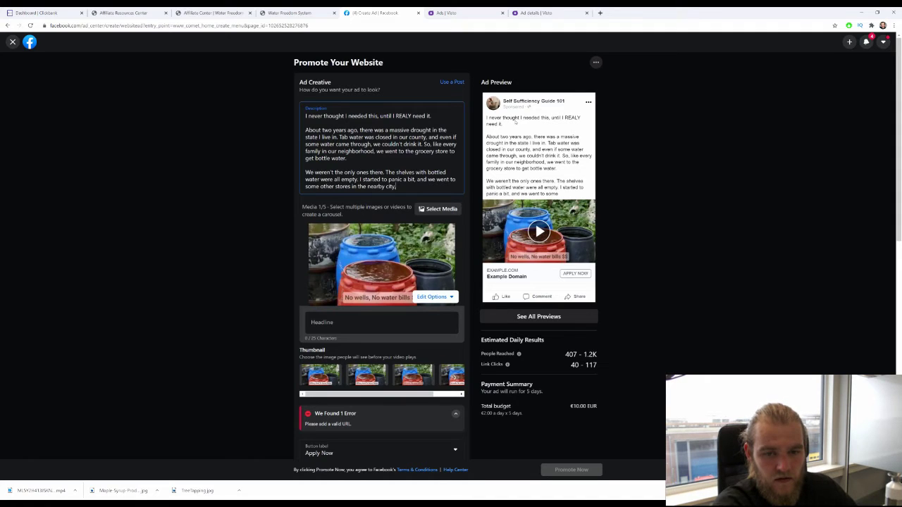
type(". H")
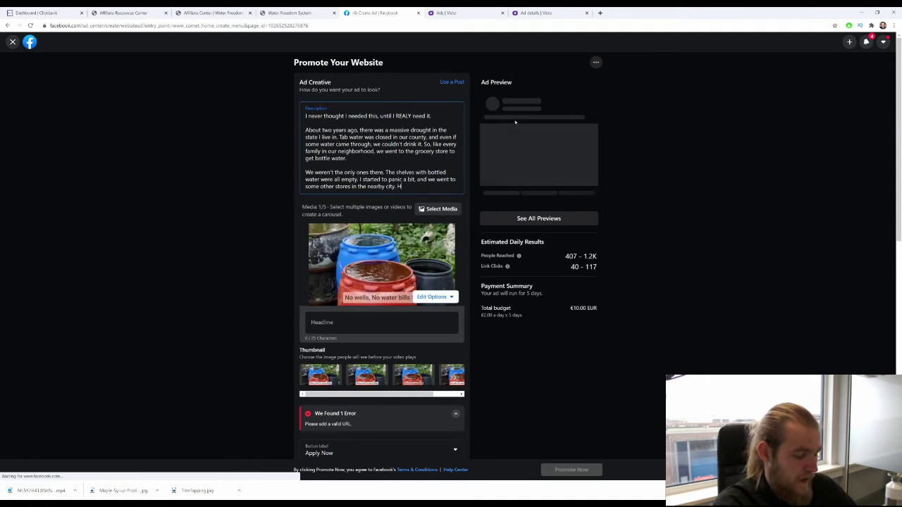
type("owever")
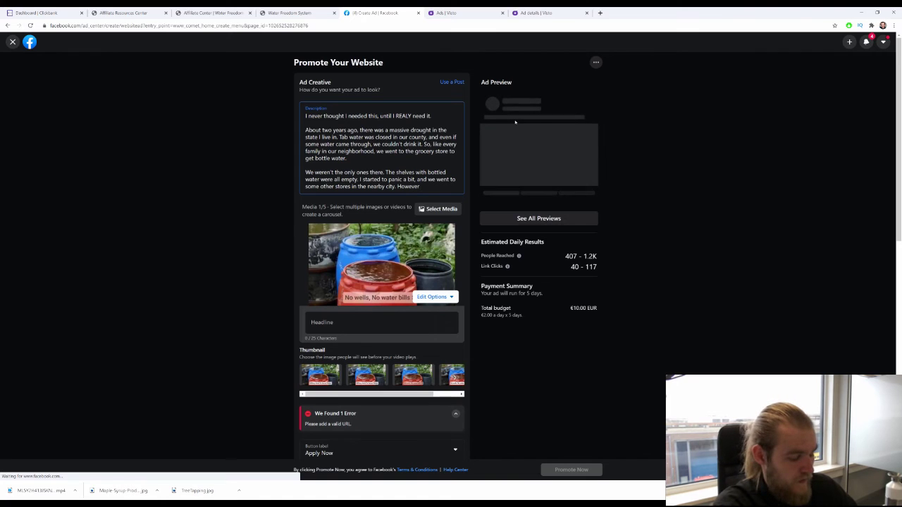
type(", they wer")
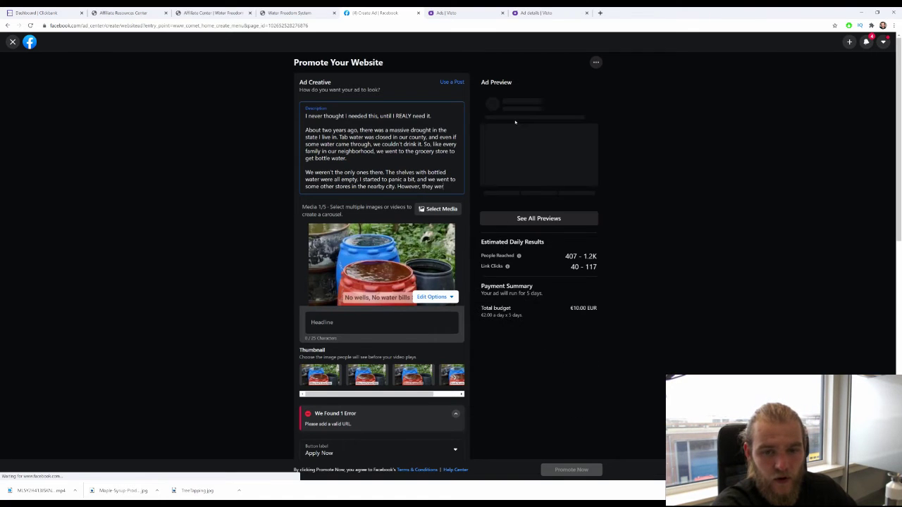
type("e all sold o")
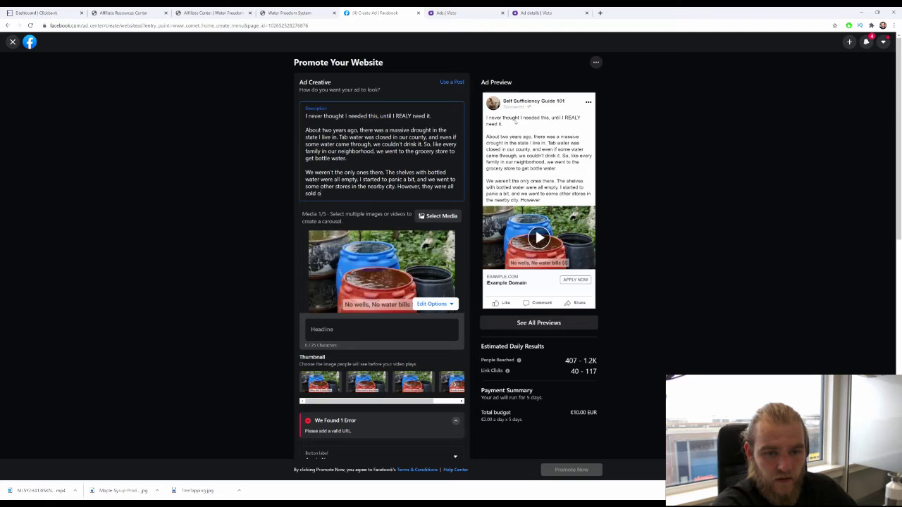
type("ut.")
Step: Begin a new paragraph about getting a bit nervous and heading home anyway
key("Return")
key("Return")
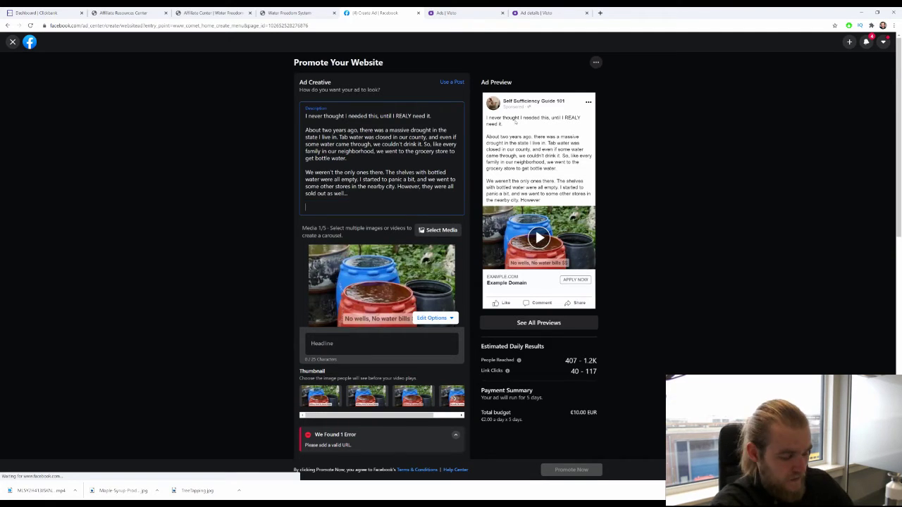
type("Wheb")
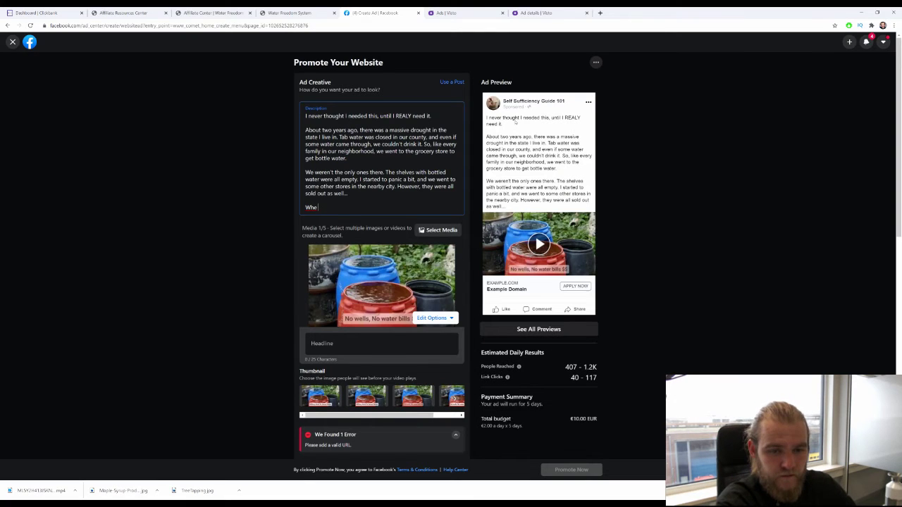
key("BackSpace")
key("BackSpace")
key("BackSpace")
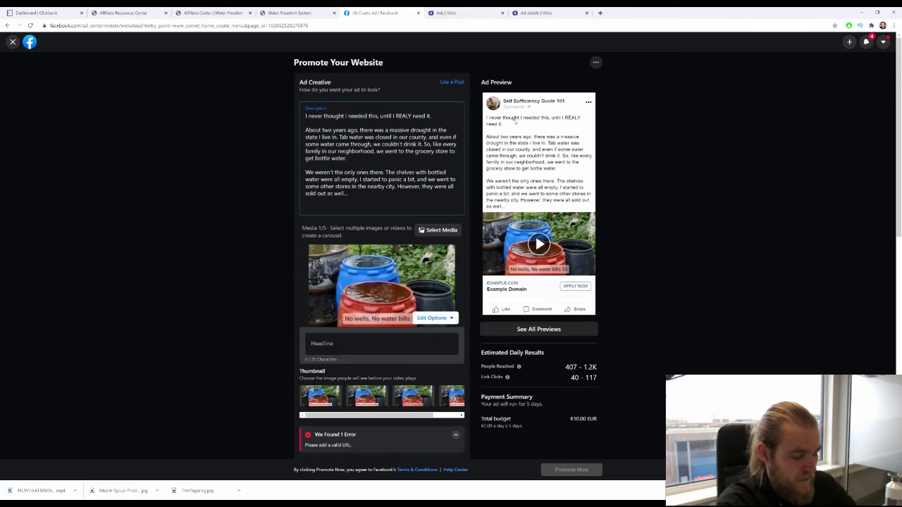
type("I starte")
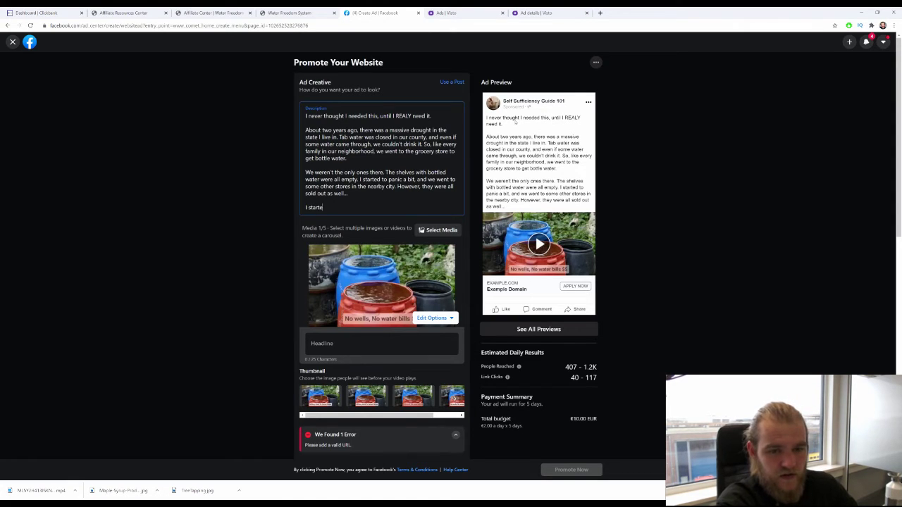
type("d to get a bit ")
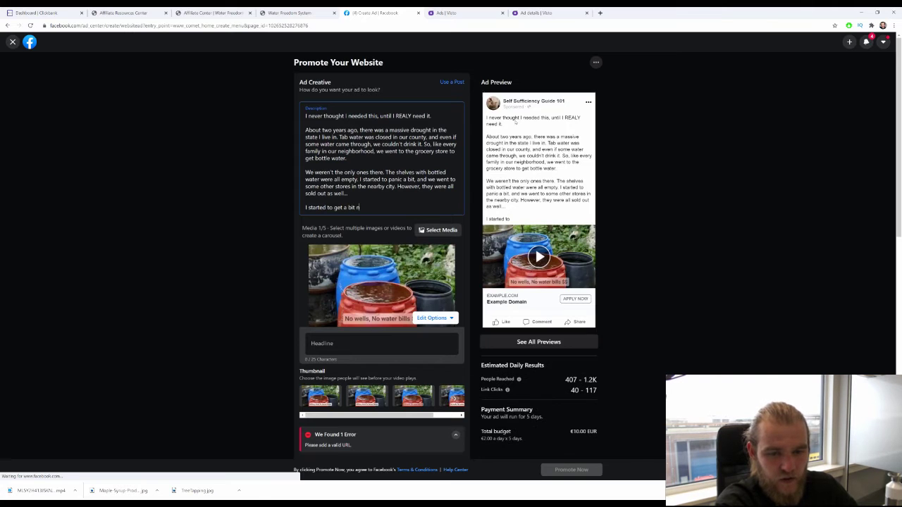
type("ner")
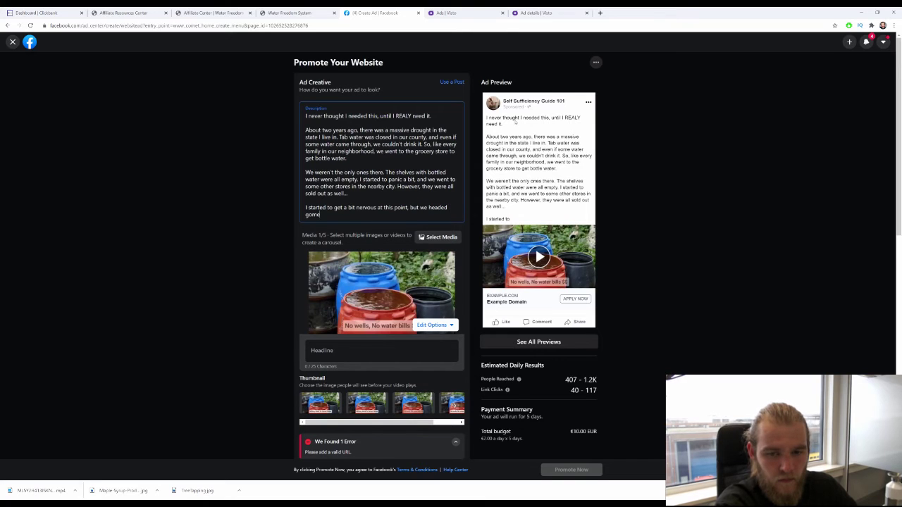
key("BackSpace")
type("home")
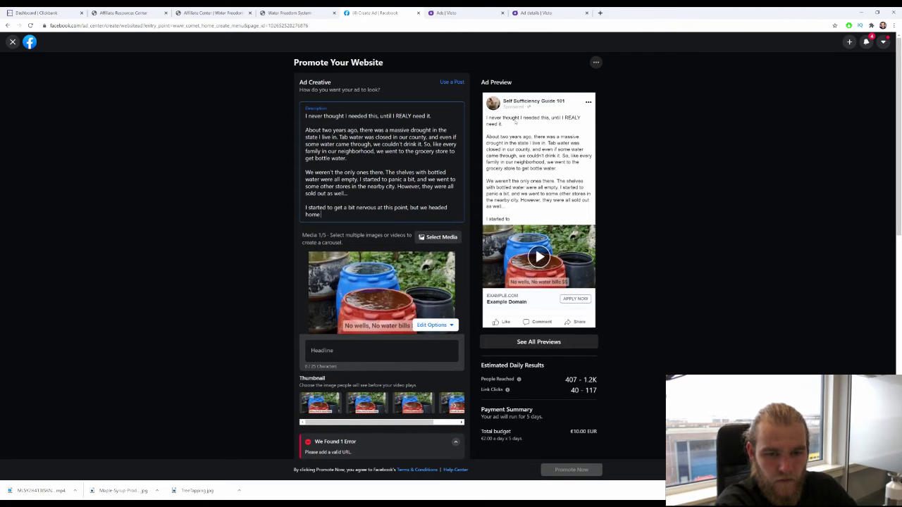
type(" an")
type("ywa")
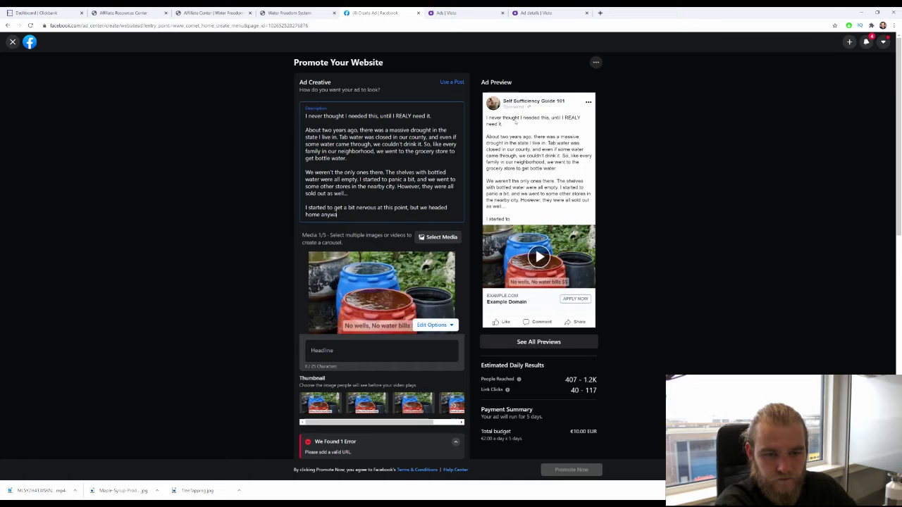
type("y. This ")
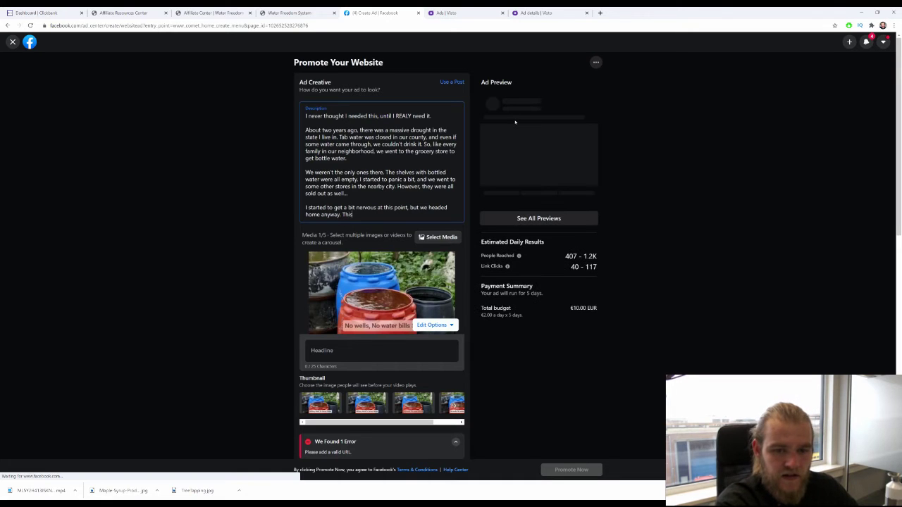
type("is wehn")
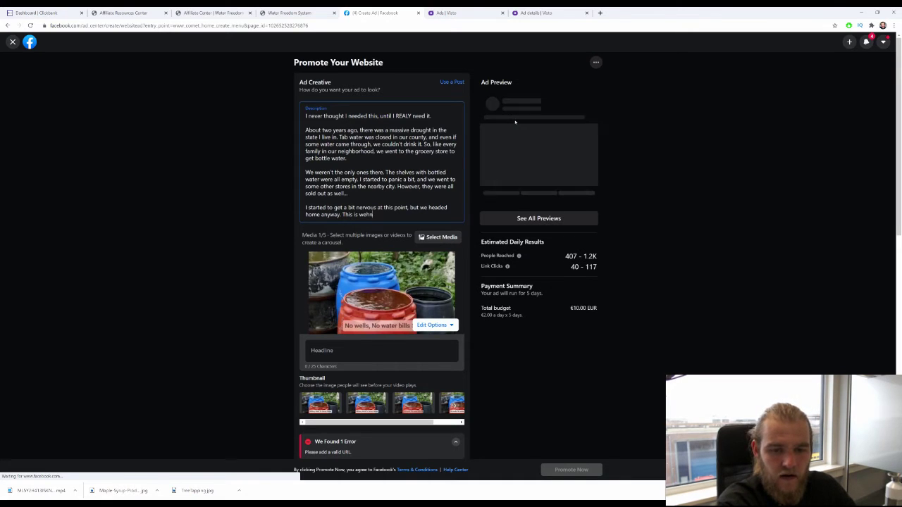
type("en I")
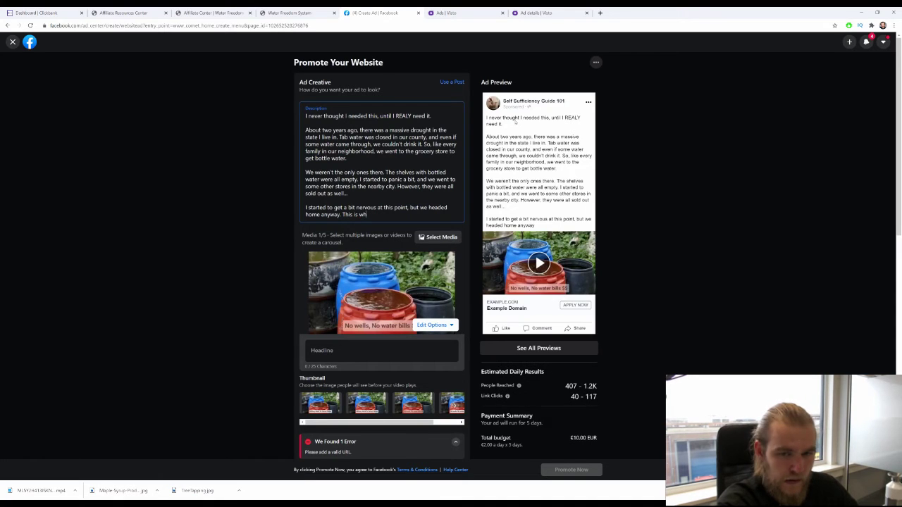
Step: Add that the youngest daughter was playing with the water and the narrator got mad
key("BackSpace")
key("BackSpace")
key("BackSpace")
type("en I foud")
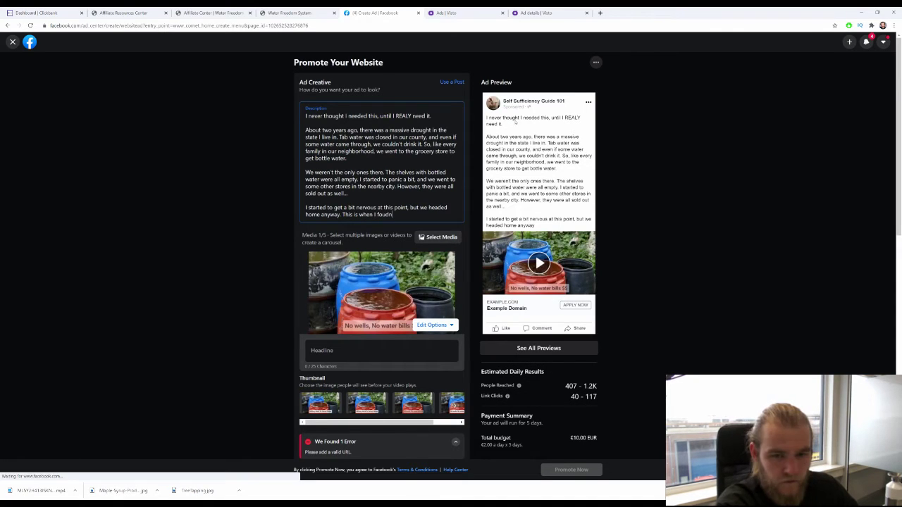
key("BackSpace")
type("nd out")
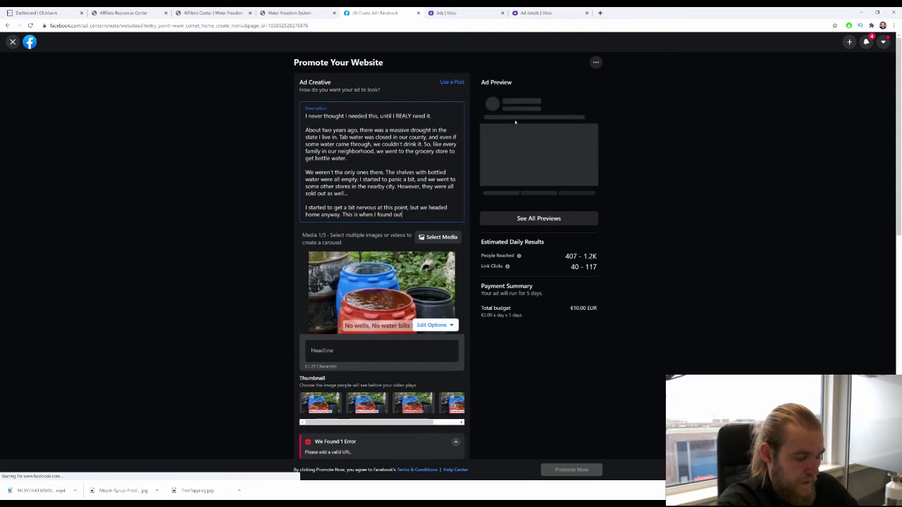
type(" my")
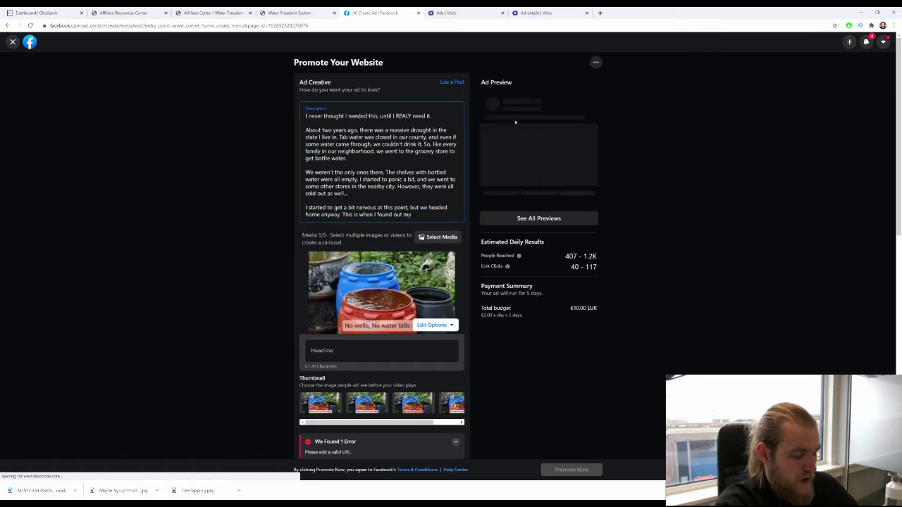
type(" youngest")
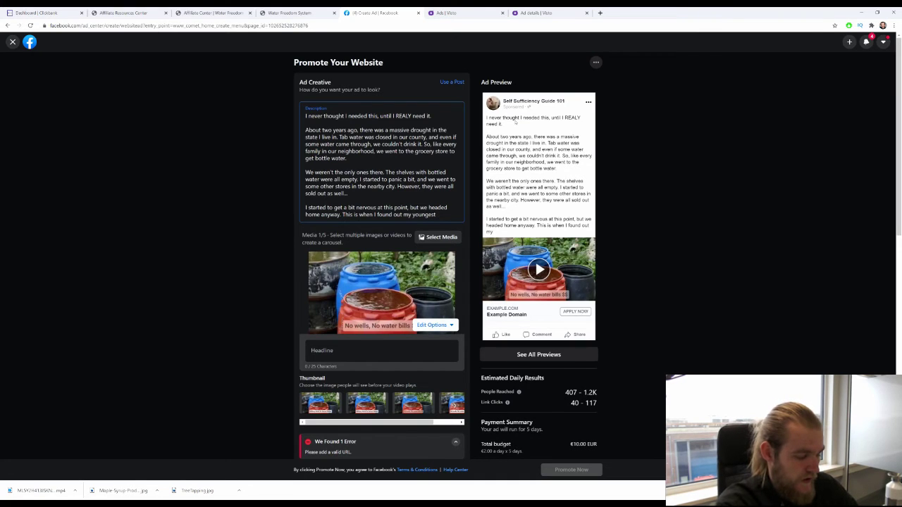
type(" daughte")
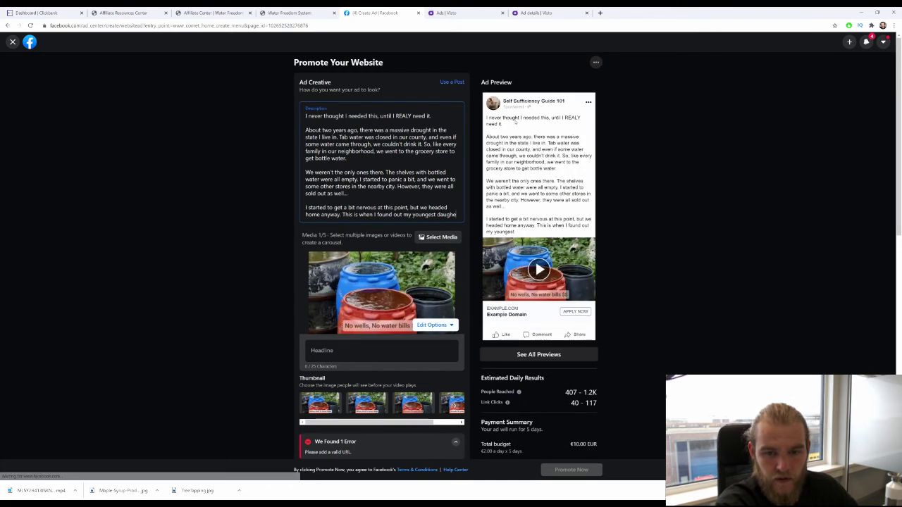
type("r")
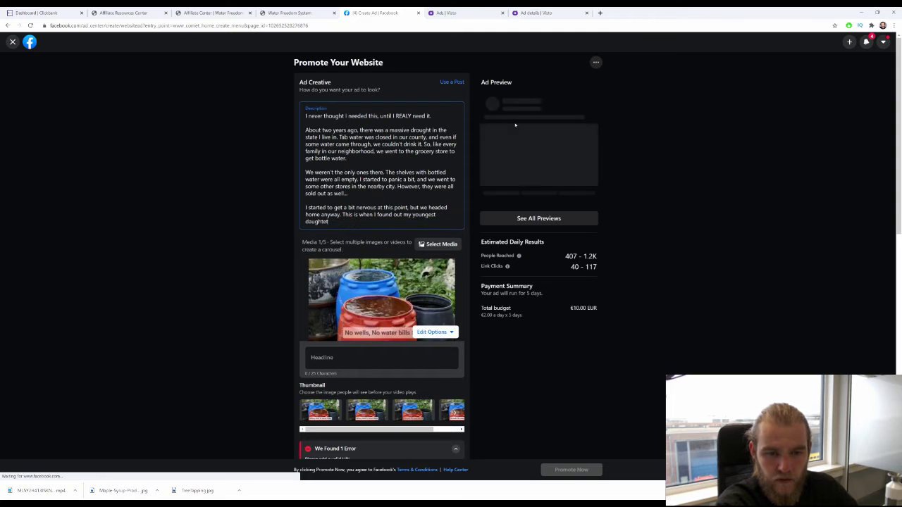
type(" was play")
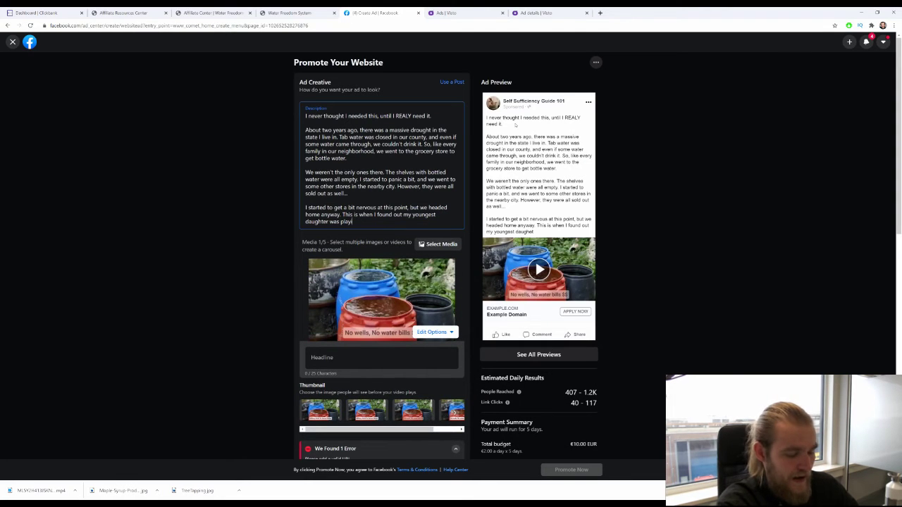
type("ing with")
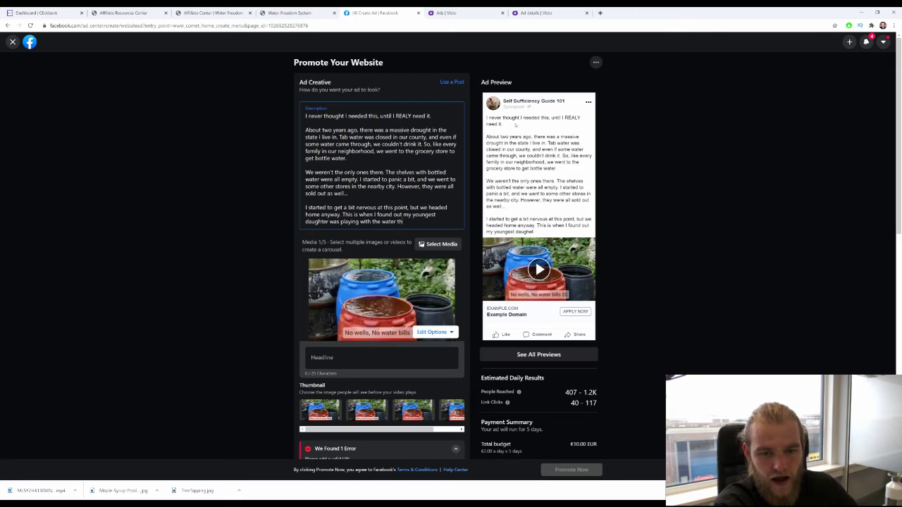
type(" the wat")
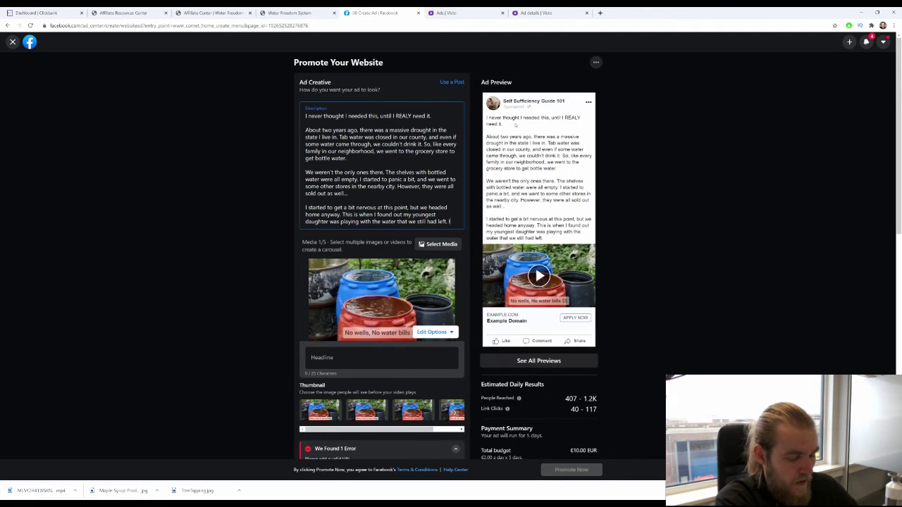
type("I got mad w")
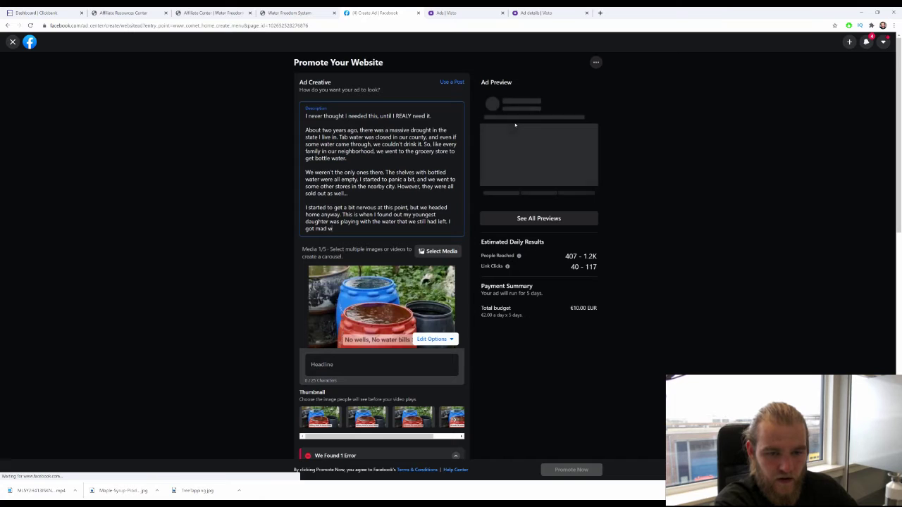
type("ith her,")
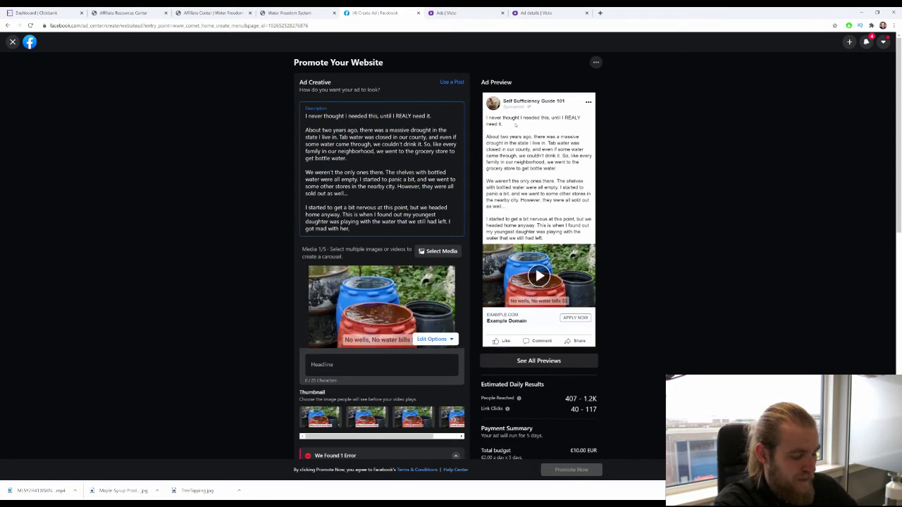
type(" but she")
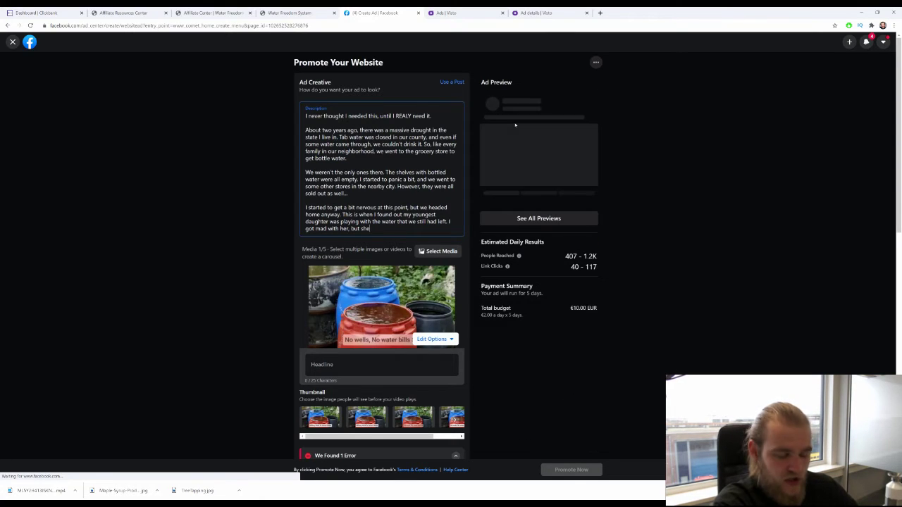
type(" didn't ")
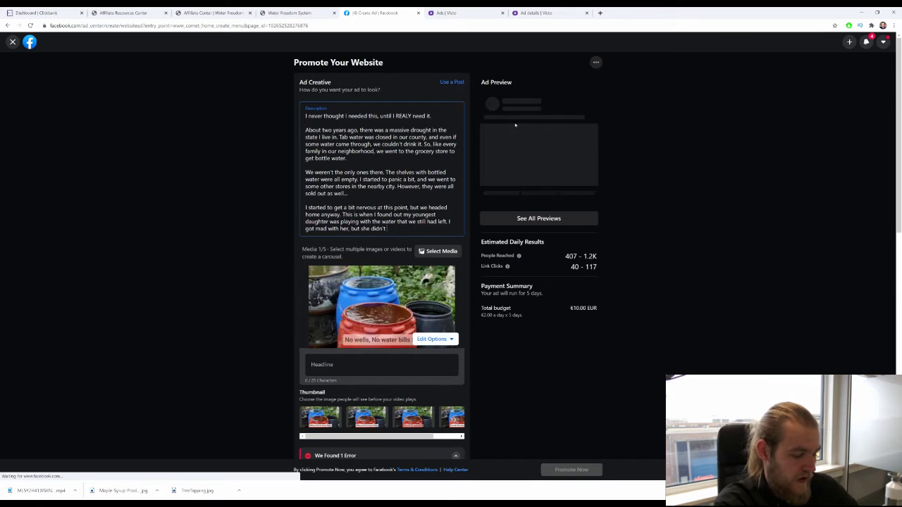
type("underst")
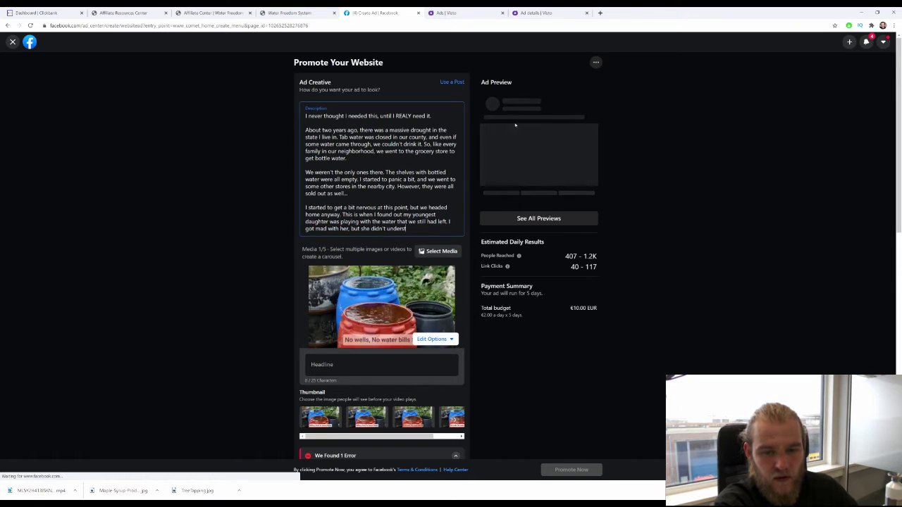
type("and wh")
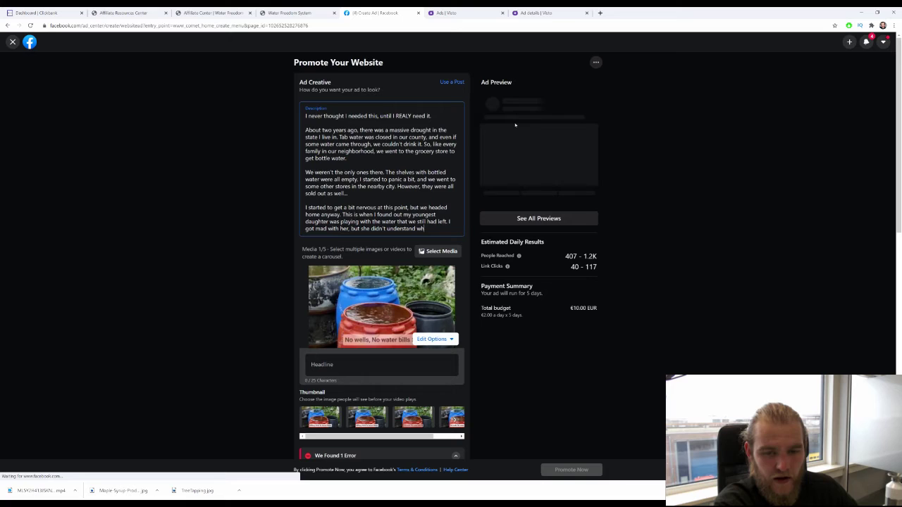
type("y")
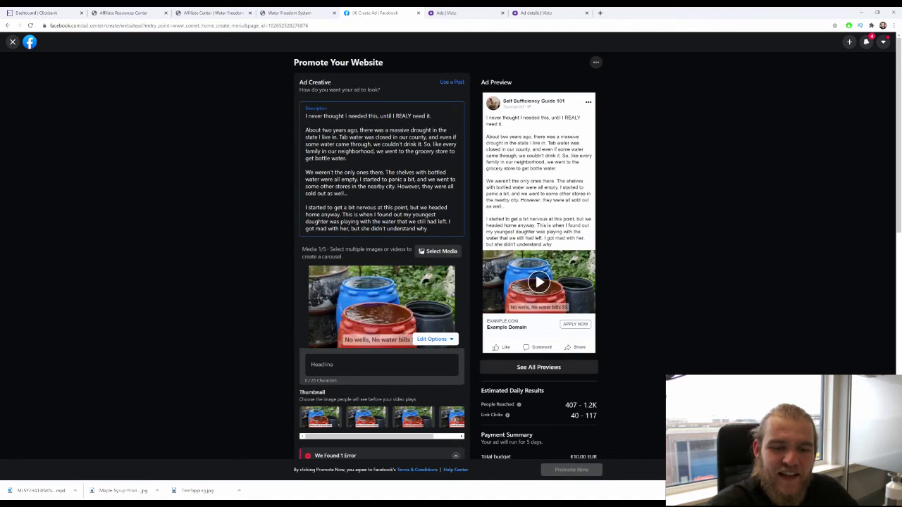
Step: Replace the 'got mad with her' sentence with one about taking the water and one can left
left_click_drag(428, 229, 445, 221)
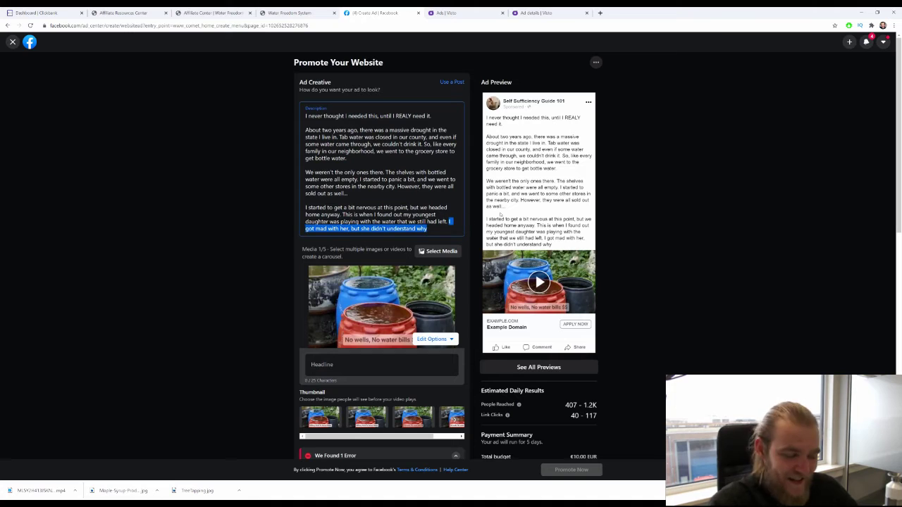
key("BackSpace")
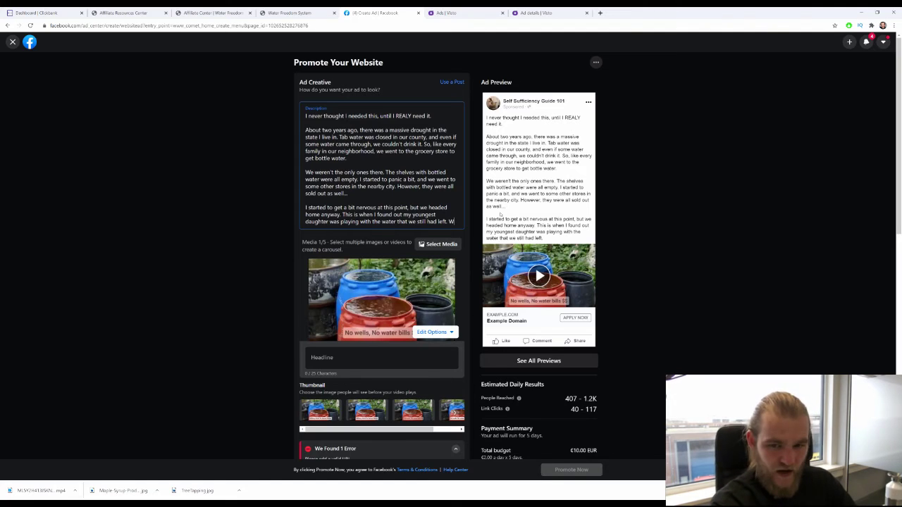
type("When I askes")
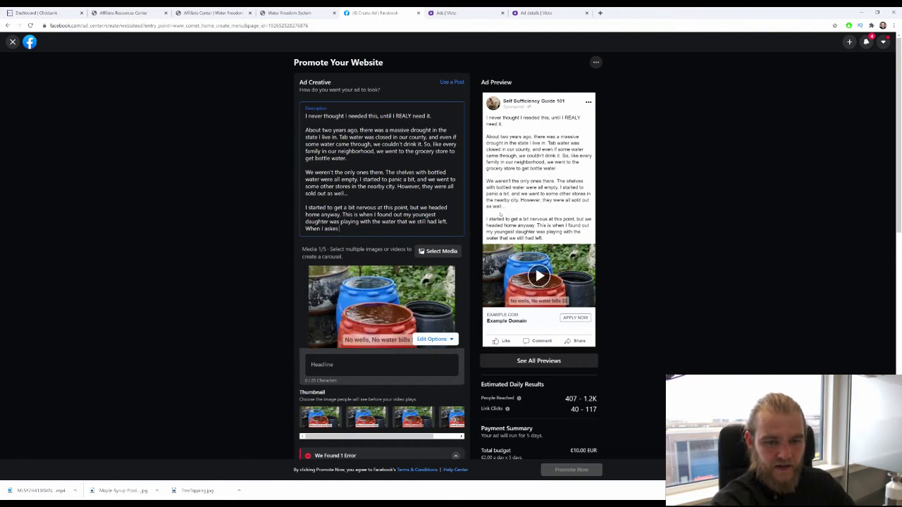
type("ed")
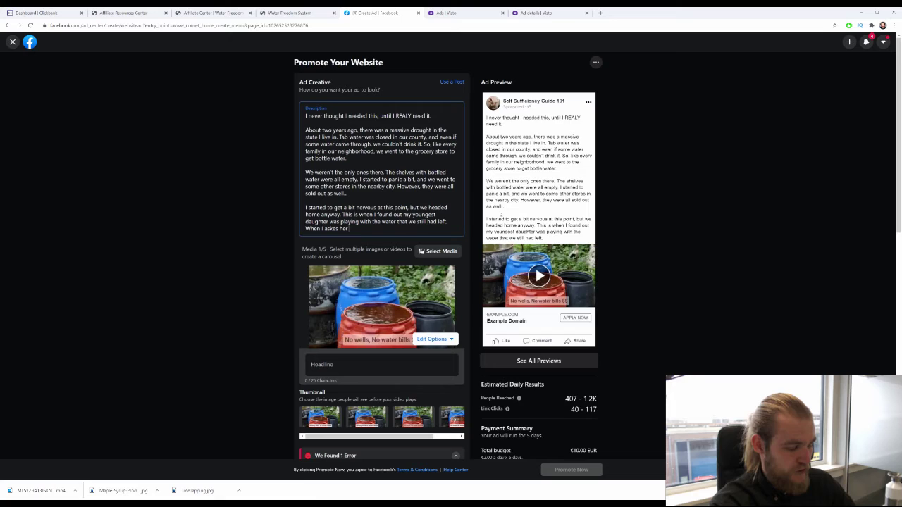
type(" her to stop")
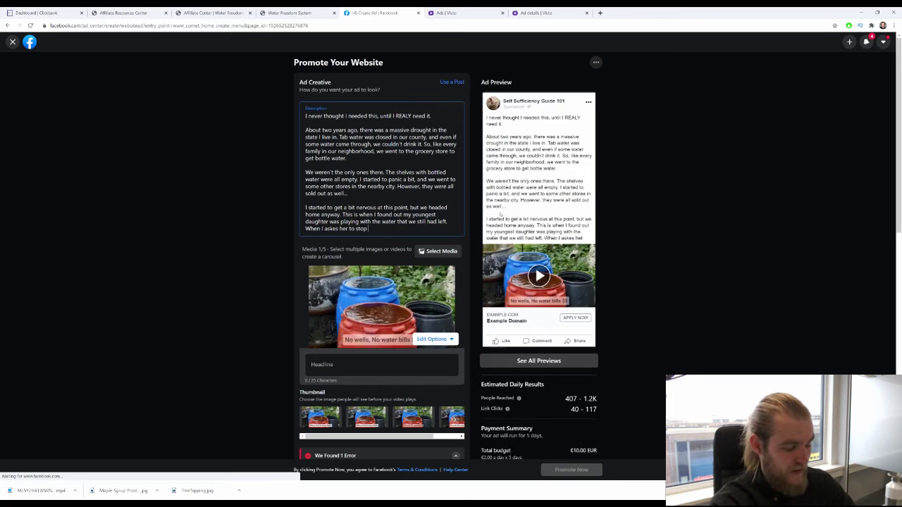
type(" it and t")
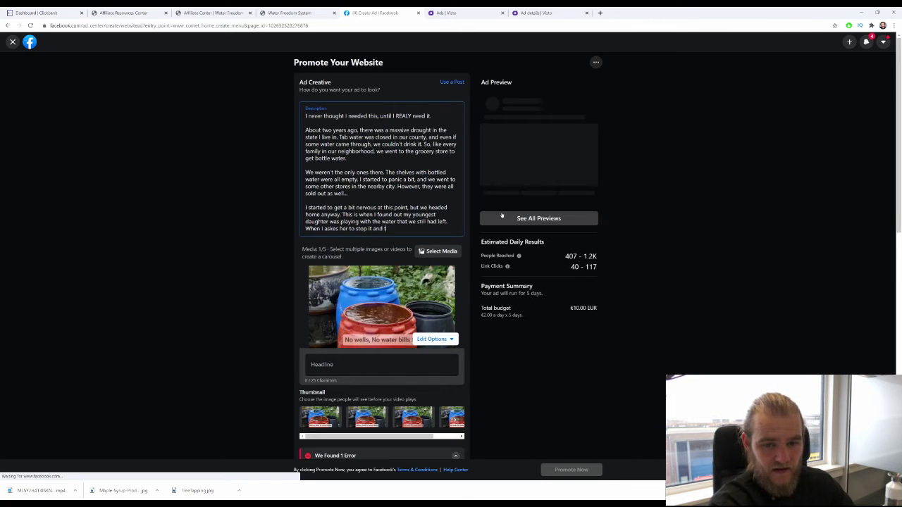
type("ook the")
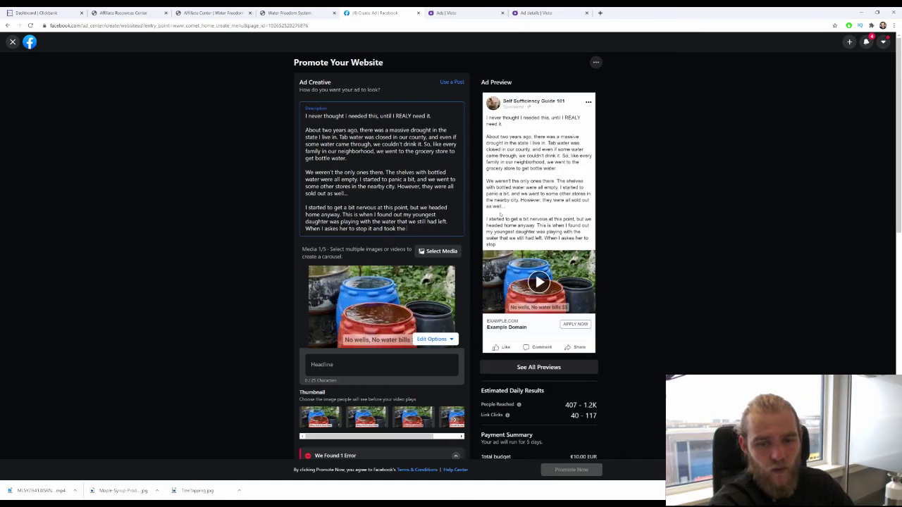
type(" water f")
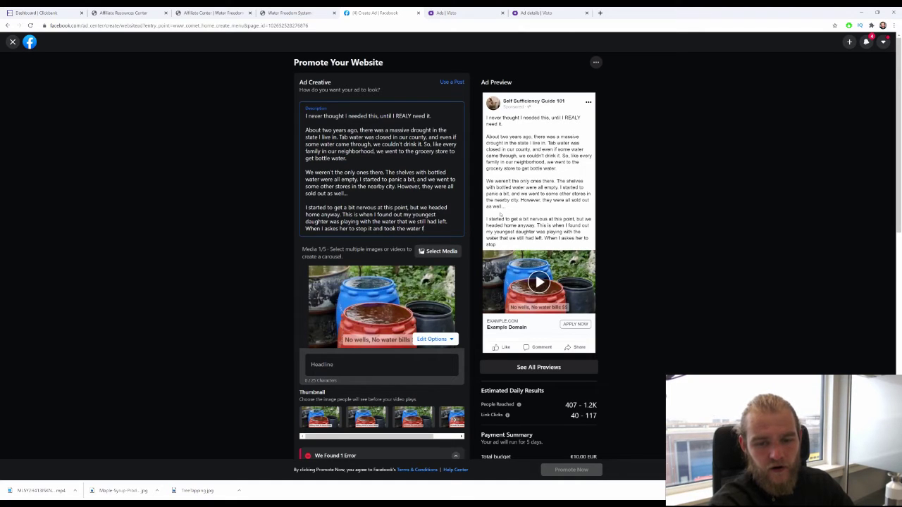
type("rom her, I no")
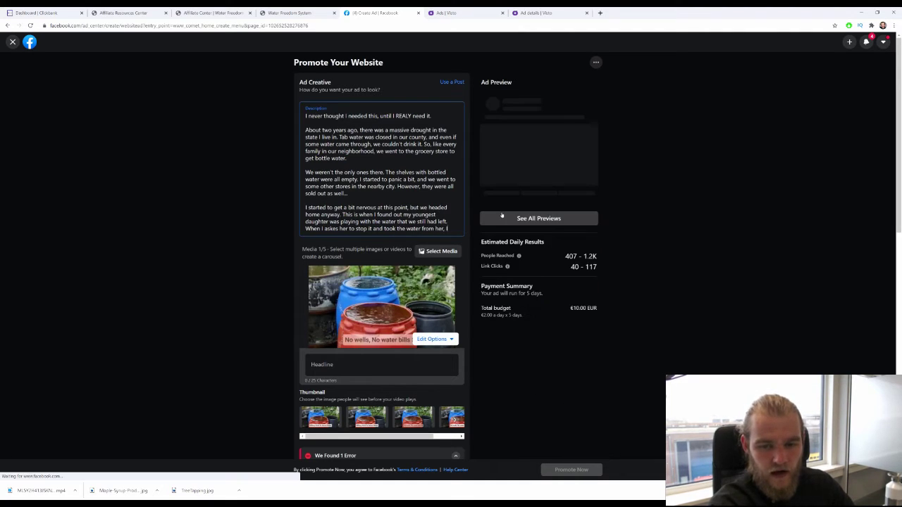
type("ticed ")
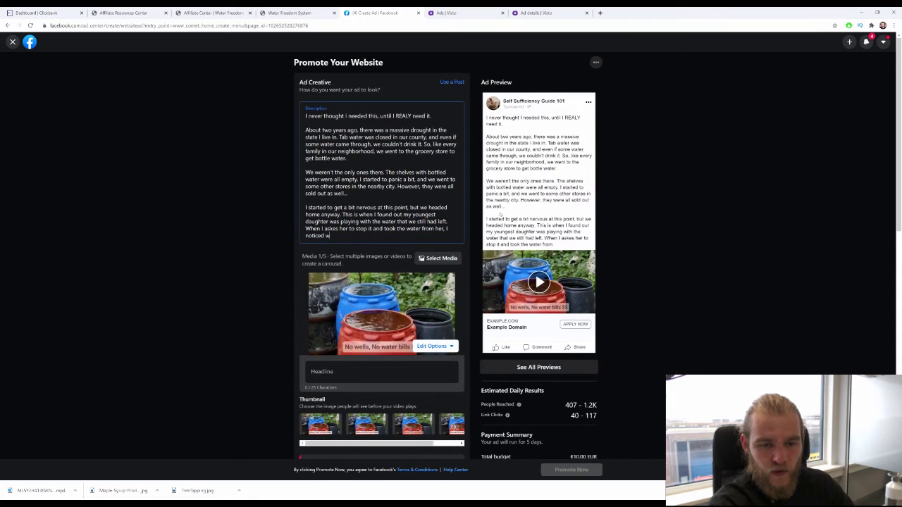
type("we only had ")
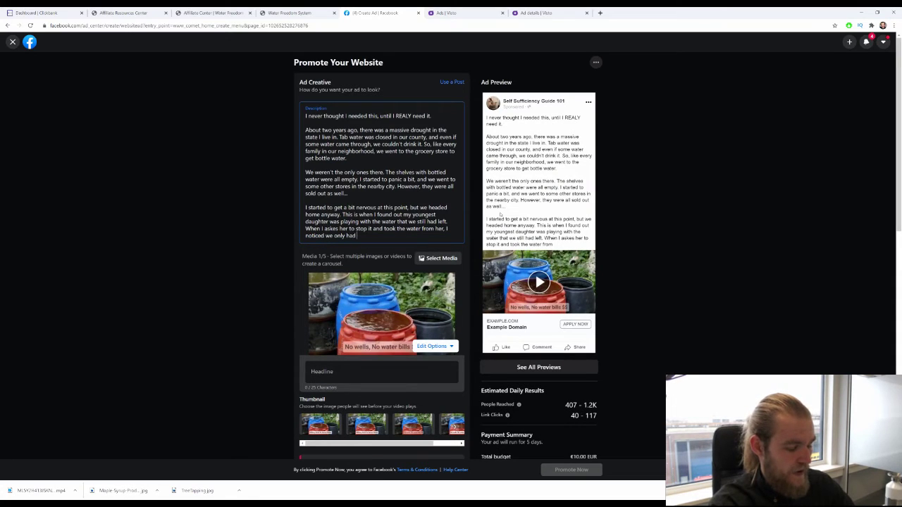
type("one")
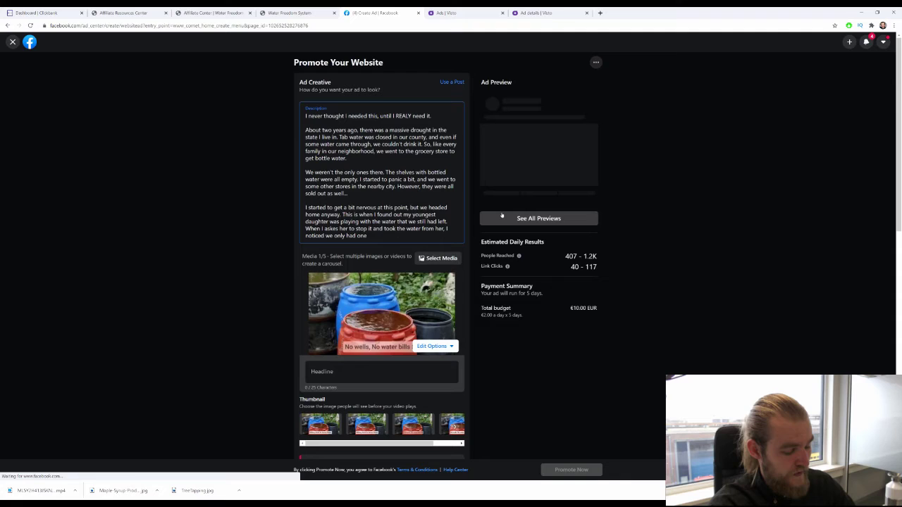
type(" can of")
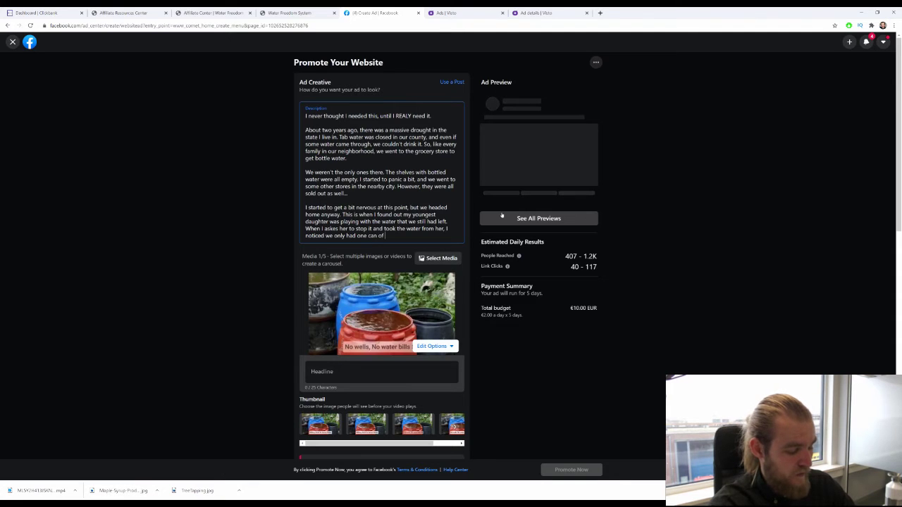
type(" bottled water left.")
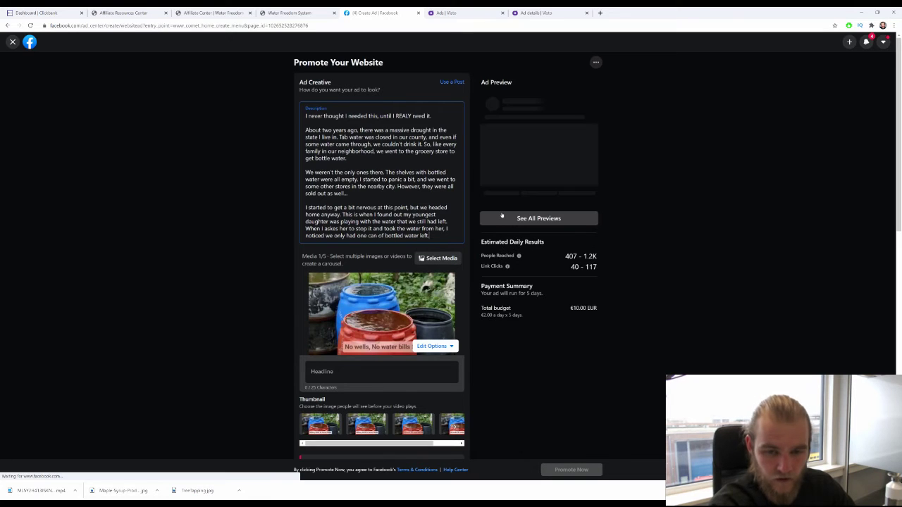
Step: Add a paragraph about researching and finding a military clean-water technique, followed by a blank line
key("Return")
key("Return")
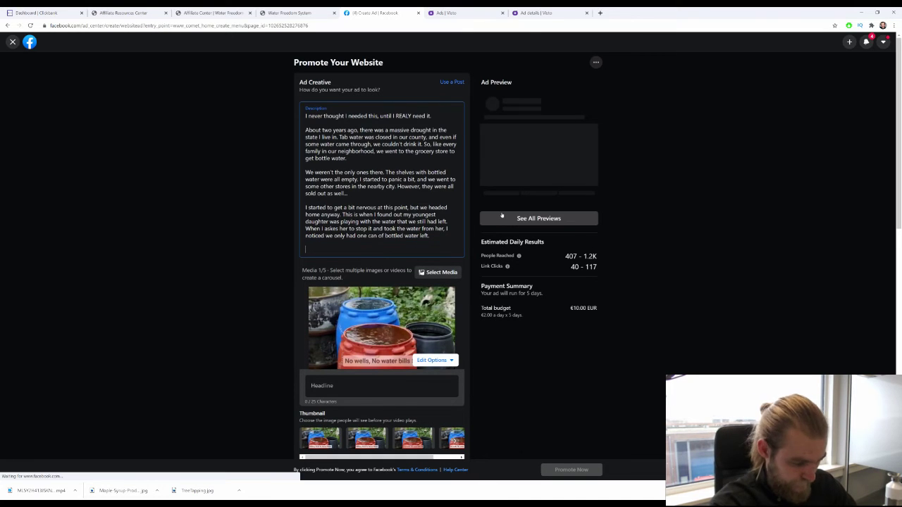
type("At this p")
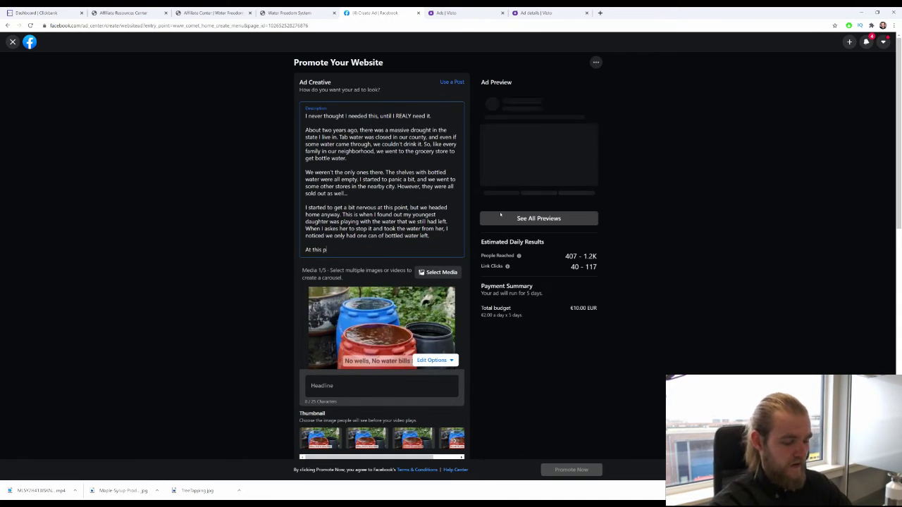
type("oitn")
key("BackSpace")
key("BackSpace")
type("nt I")
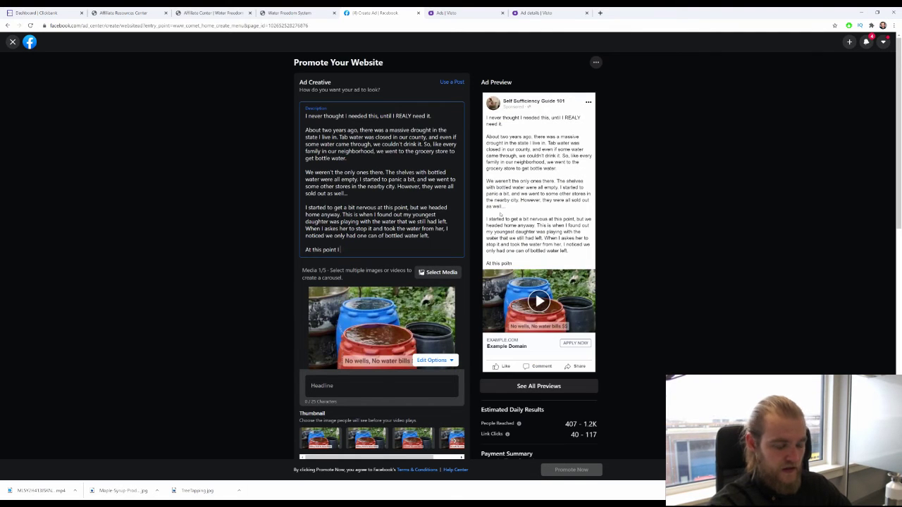
type(" thought")
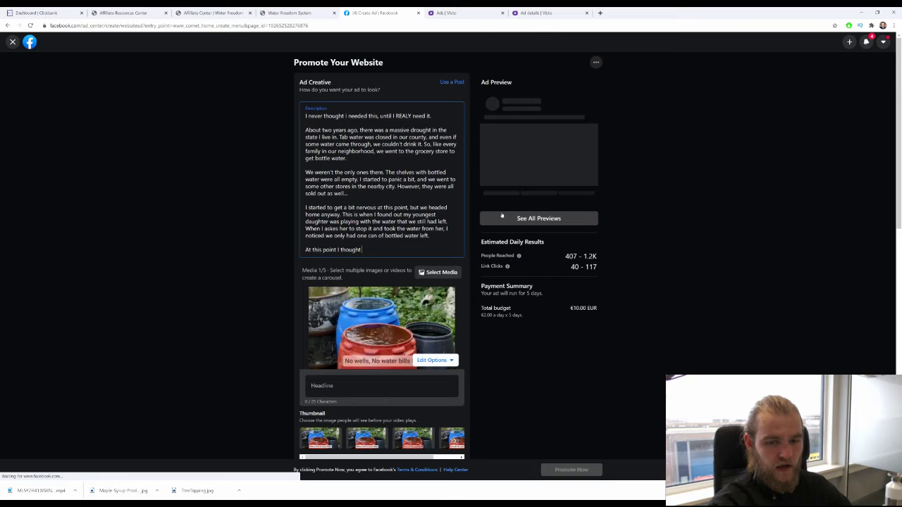
type(" we were a")
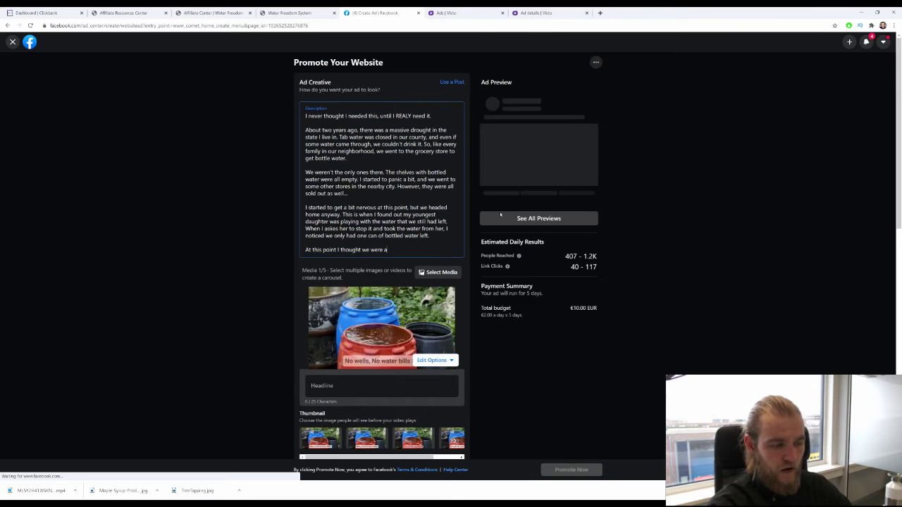
type("ll left to st")
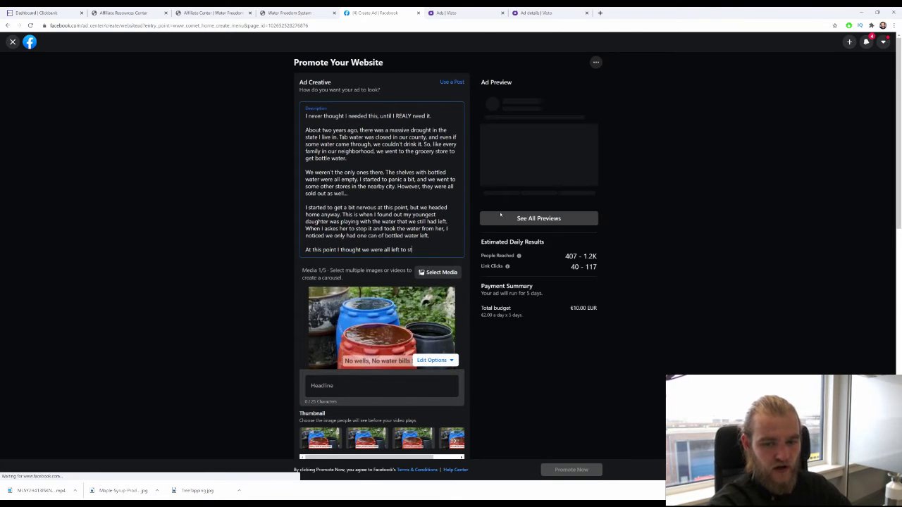
type(" arve")
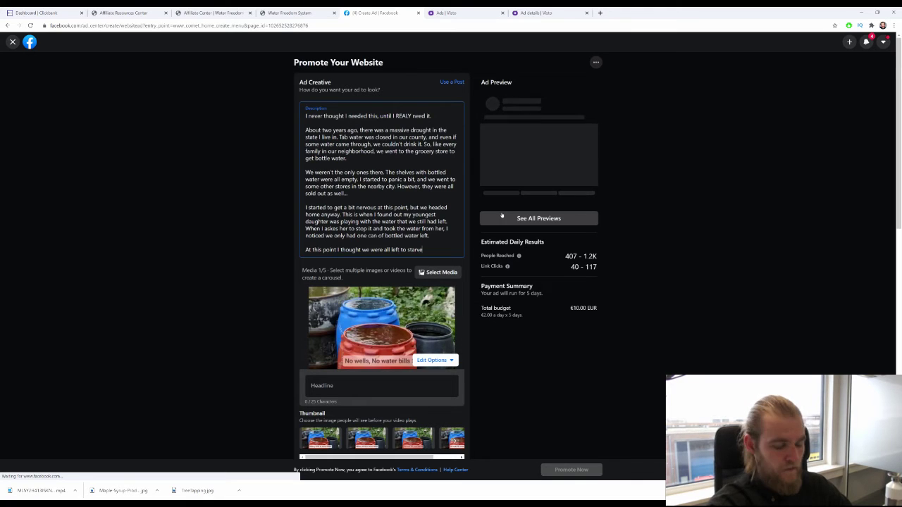
type("... W")
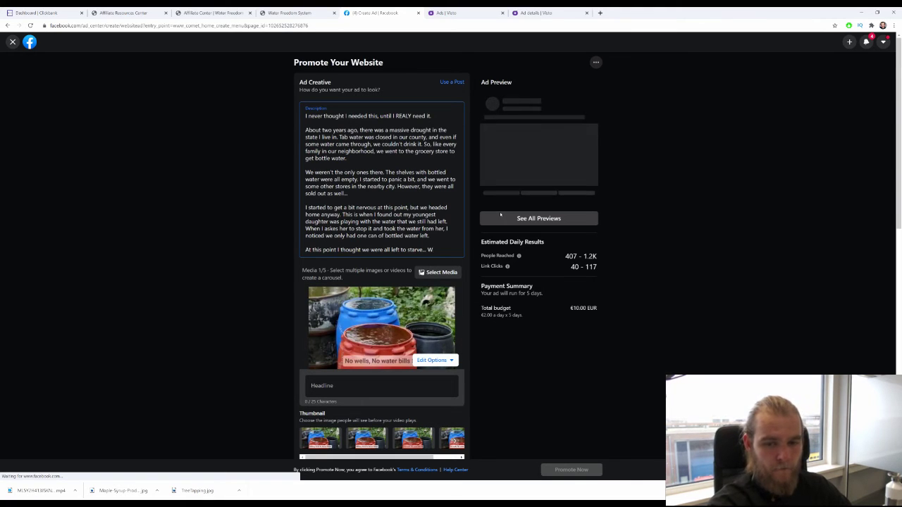
key("BackSpace")
type("How come")
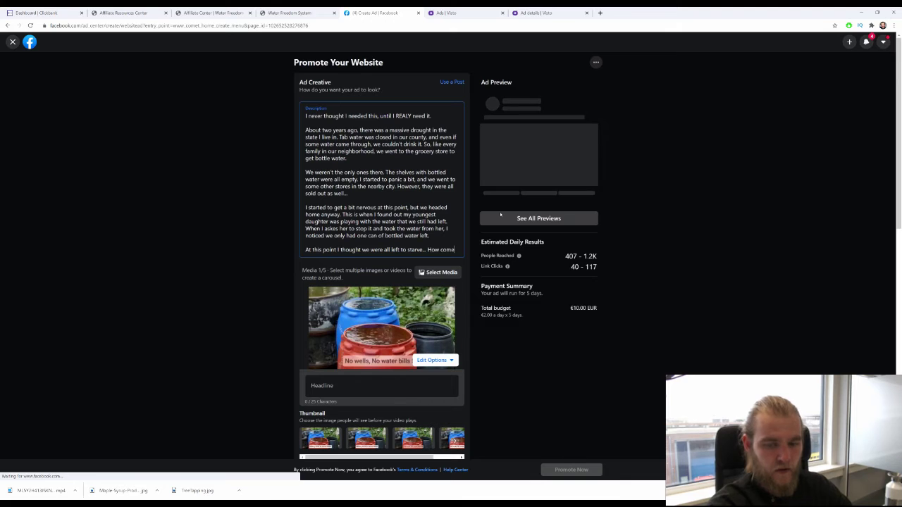
type(" nob")
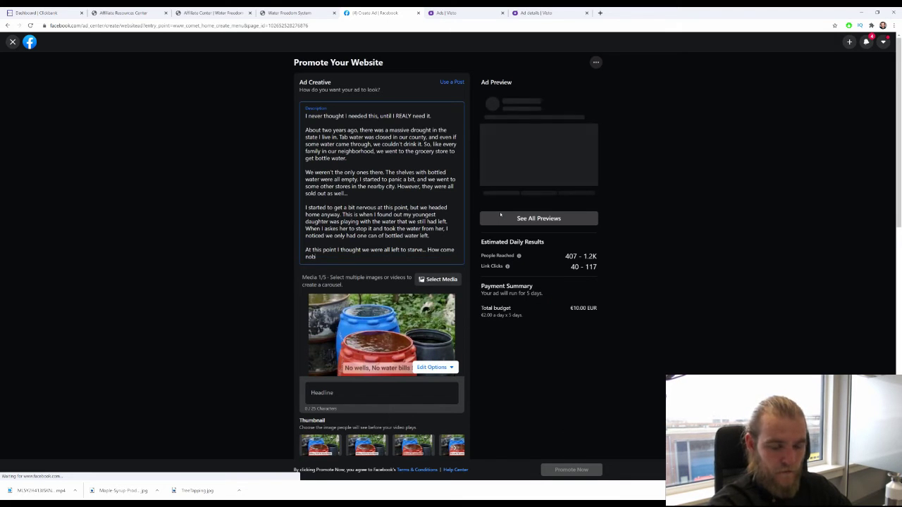
type("ody is eh")
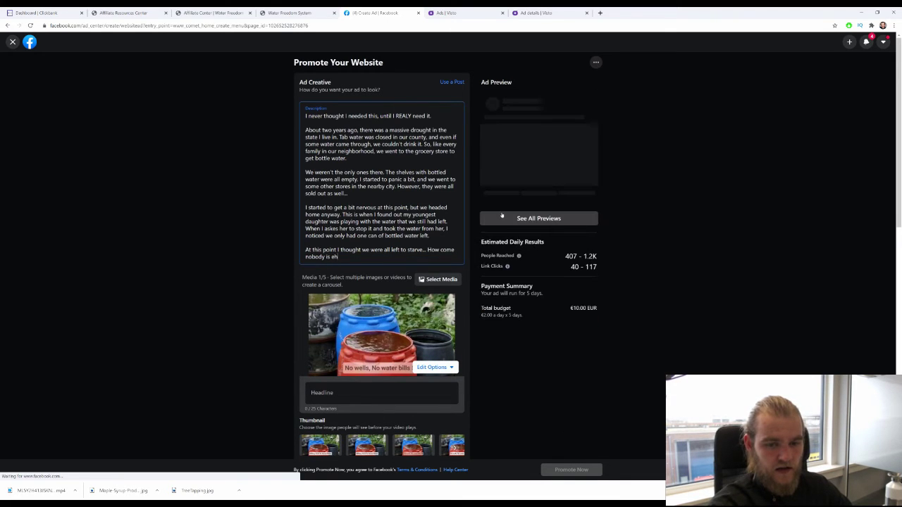
key("BackSpace")
key("BackSpace")
type("here to help us or s")
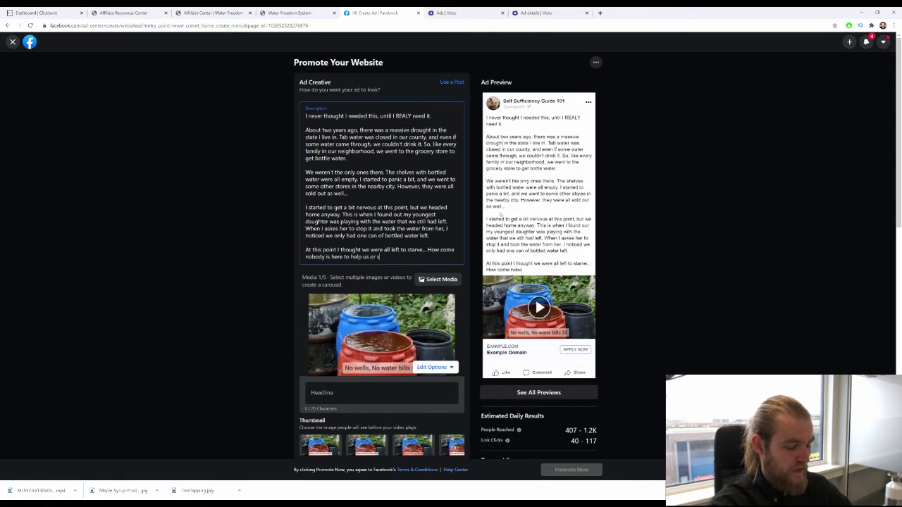
type("upply us with cle")
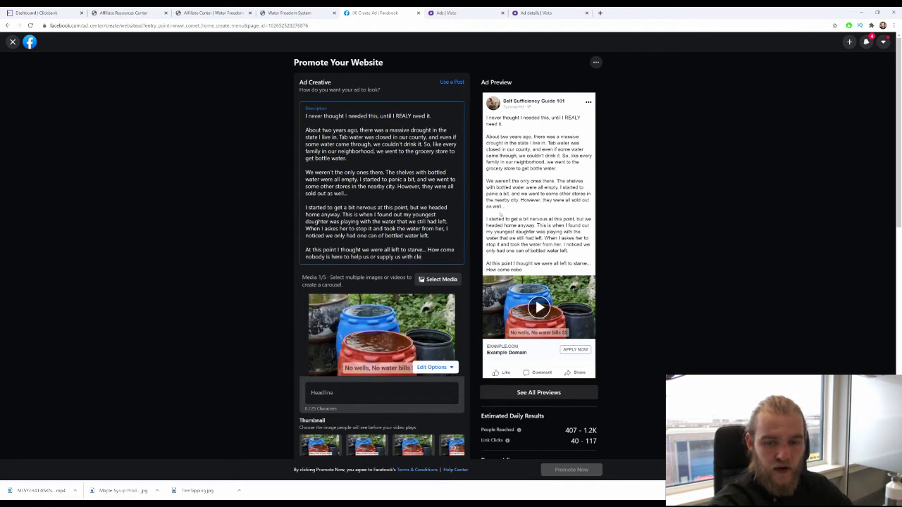
type("an water")
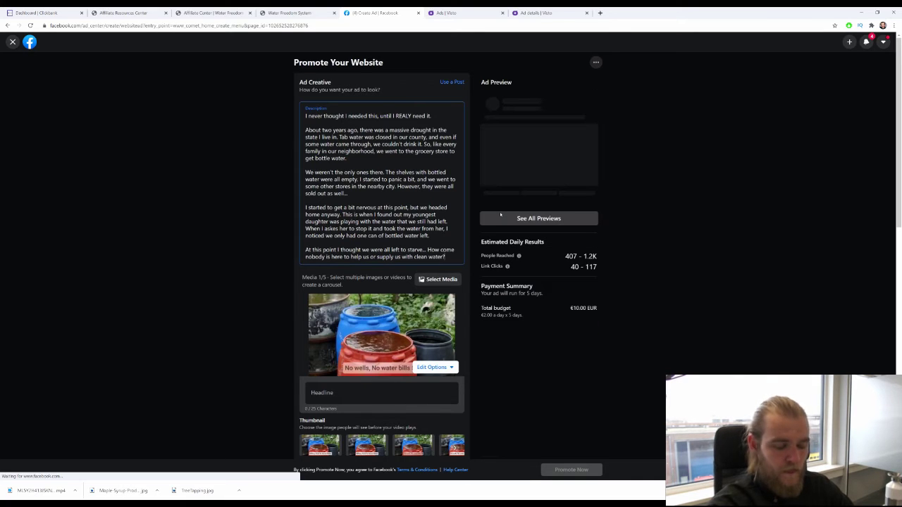
type(" I did i")
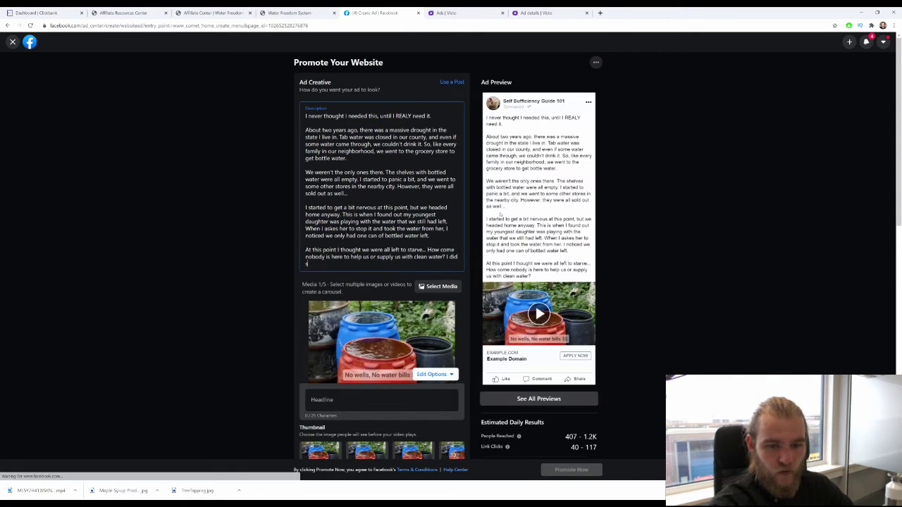
type("ome resea")
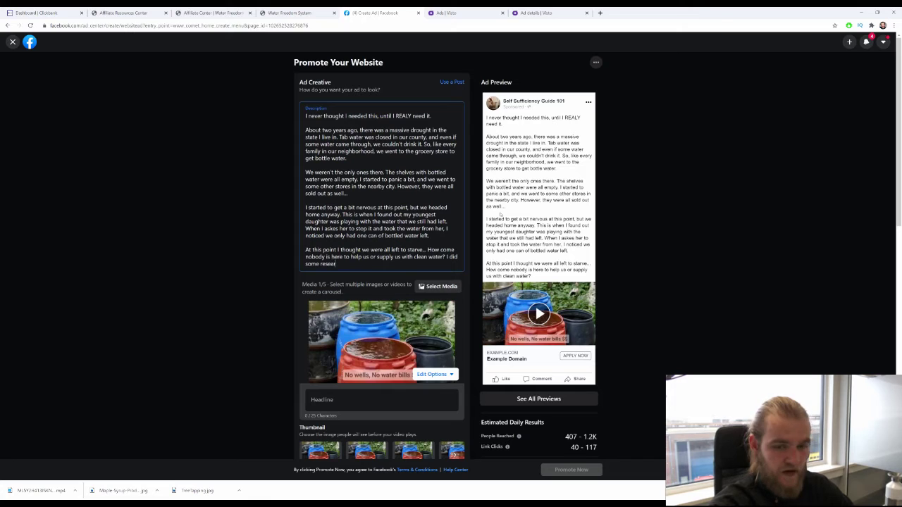
type("rch and fou")
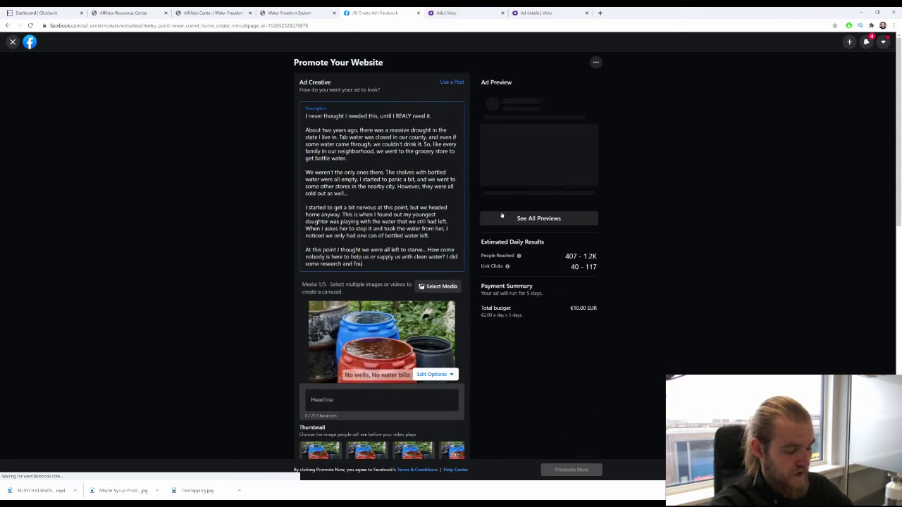
type("nd this")
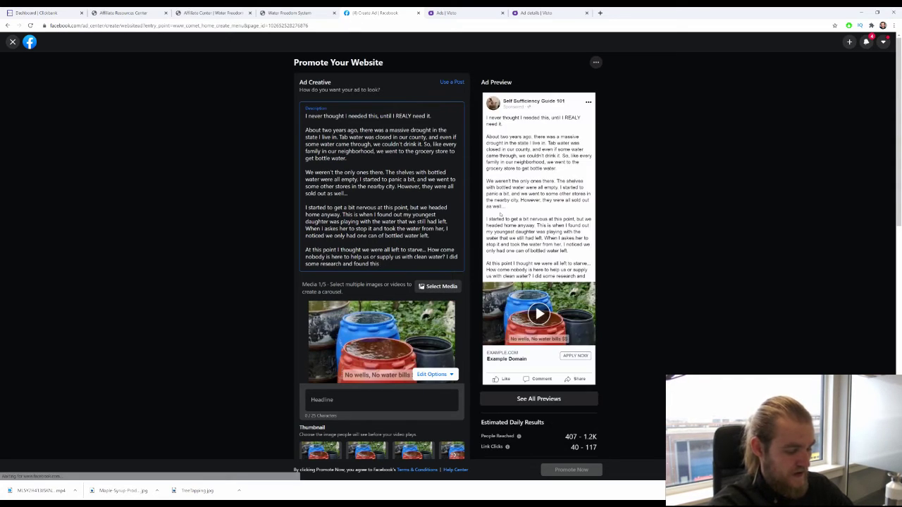
type(" technique th")
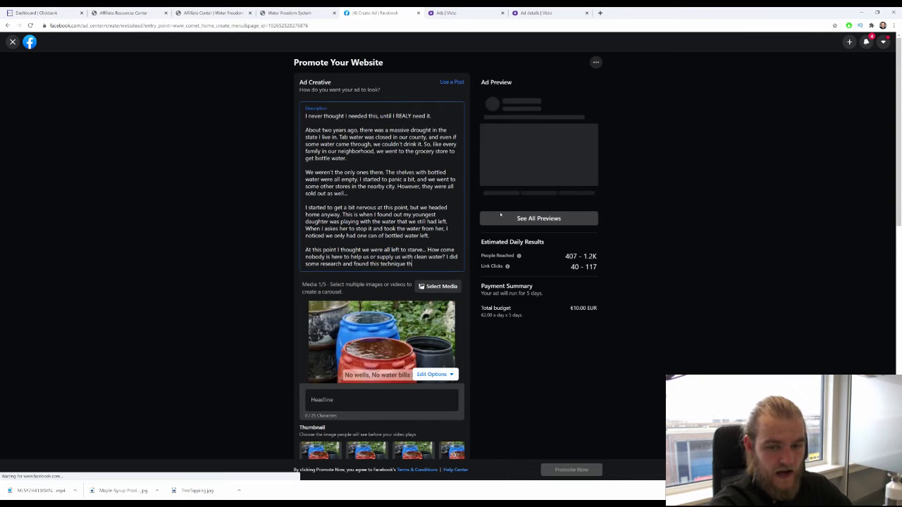
type("at get's u")
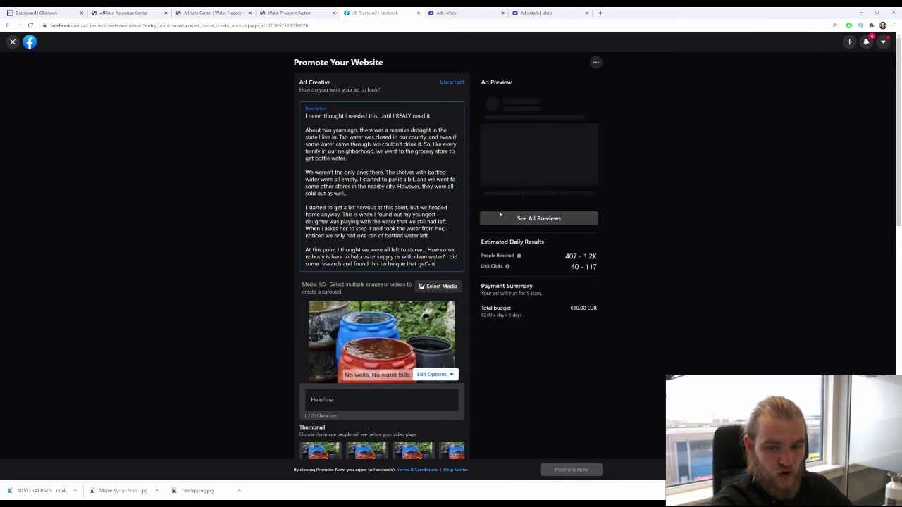
type("sed in th")
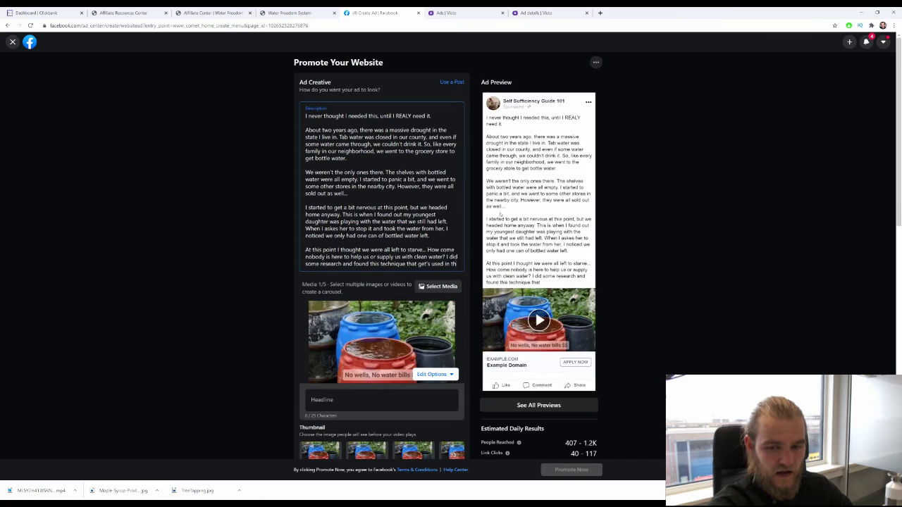
type("e milia")
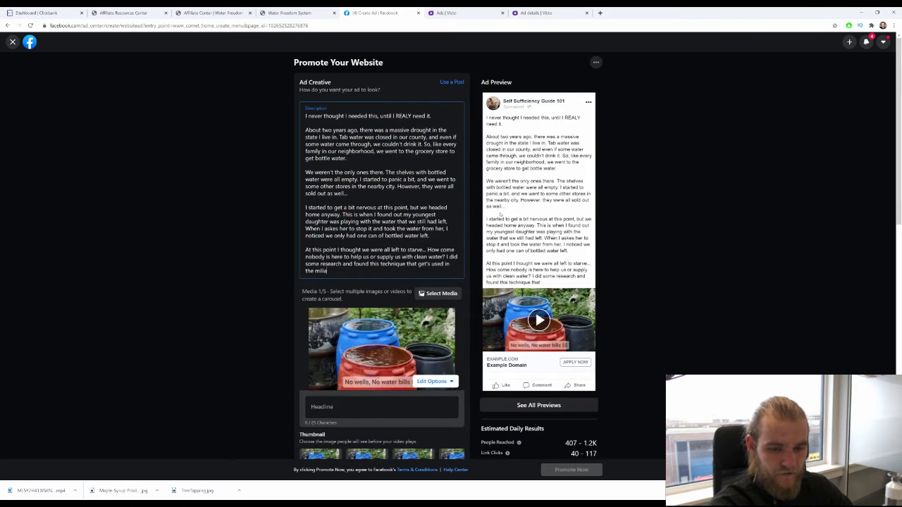
type("tary")
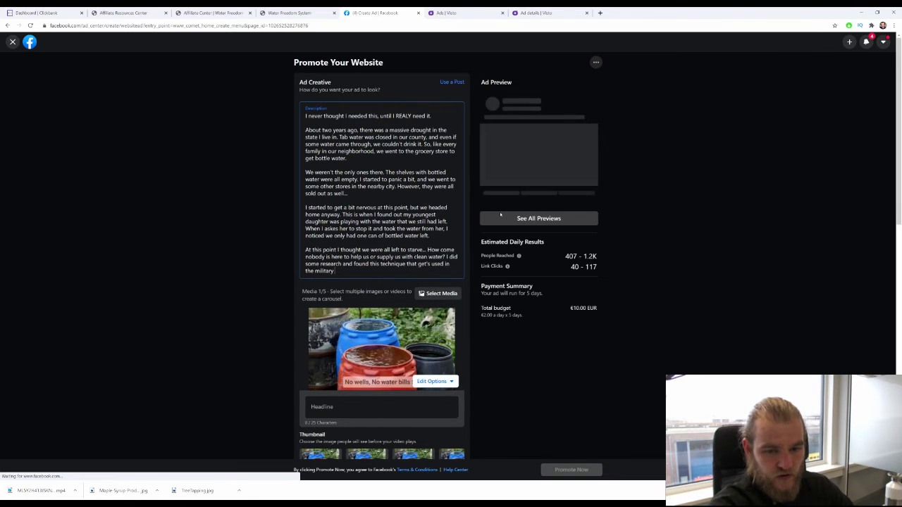
type(" to produce ")
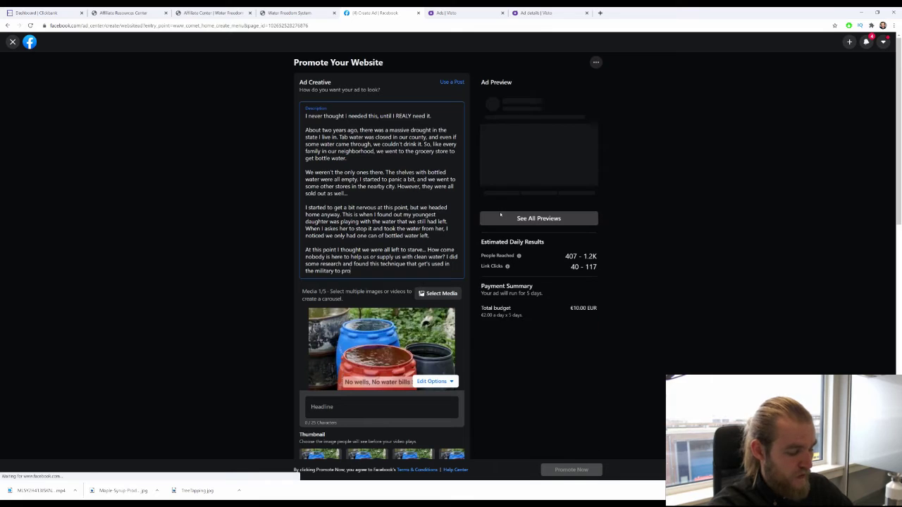
type("clean ")
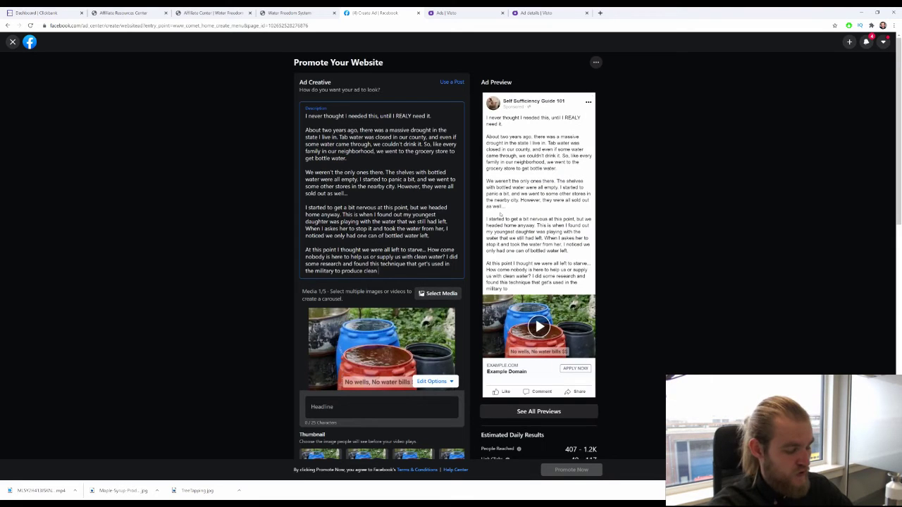
type("drinking wa")
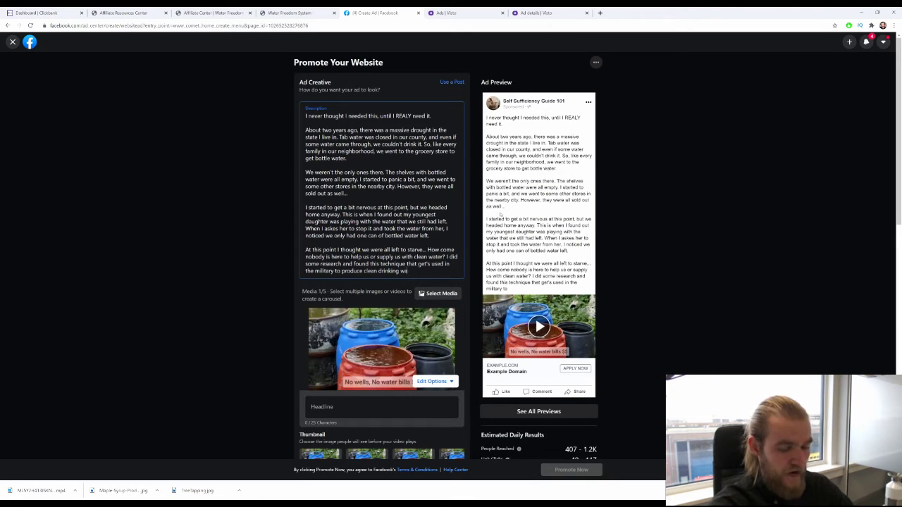
type("ter in ever")
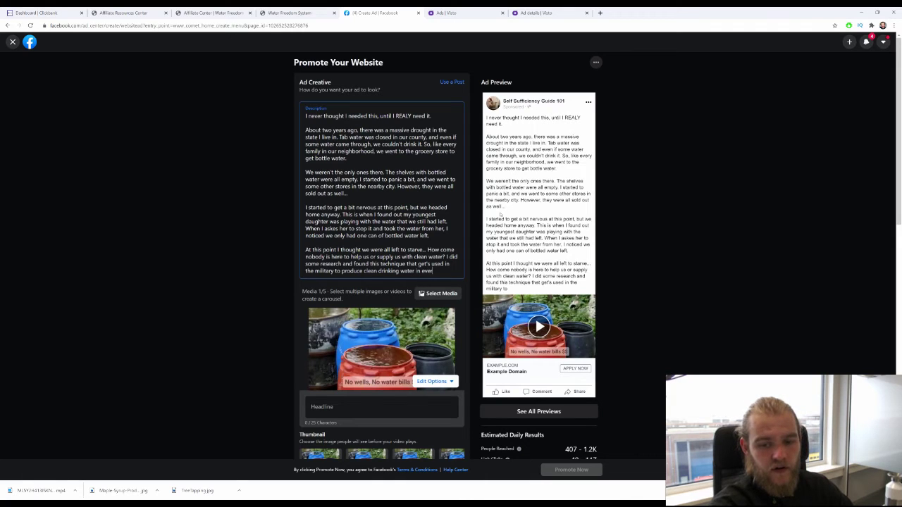
type(" the mor")
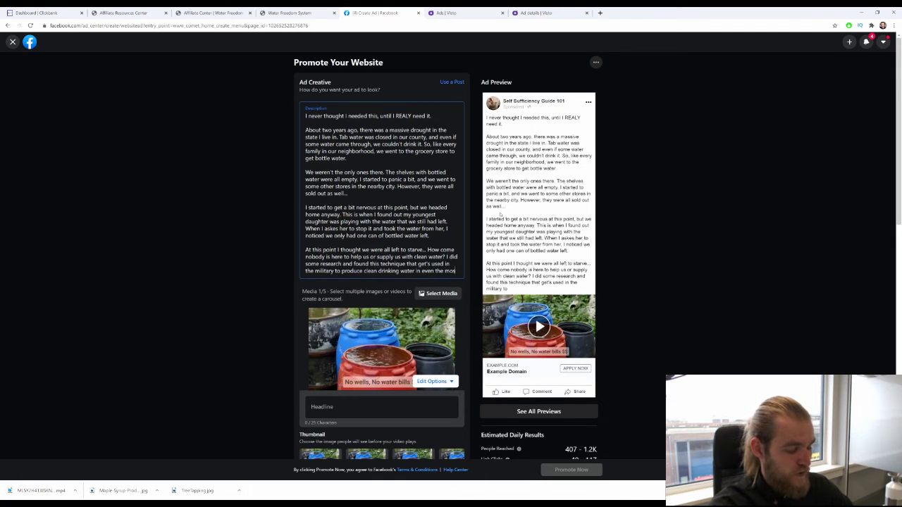
type("t ete")
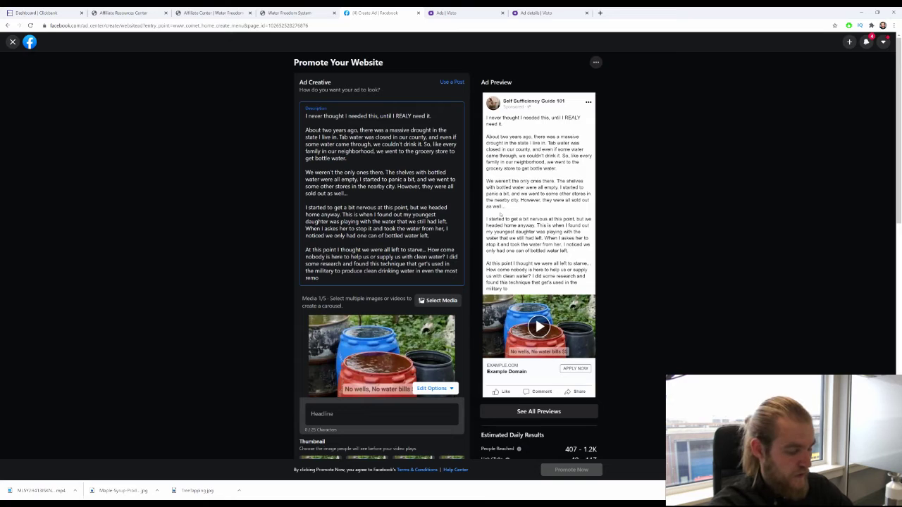
type(" and de")
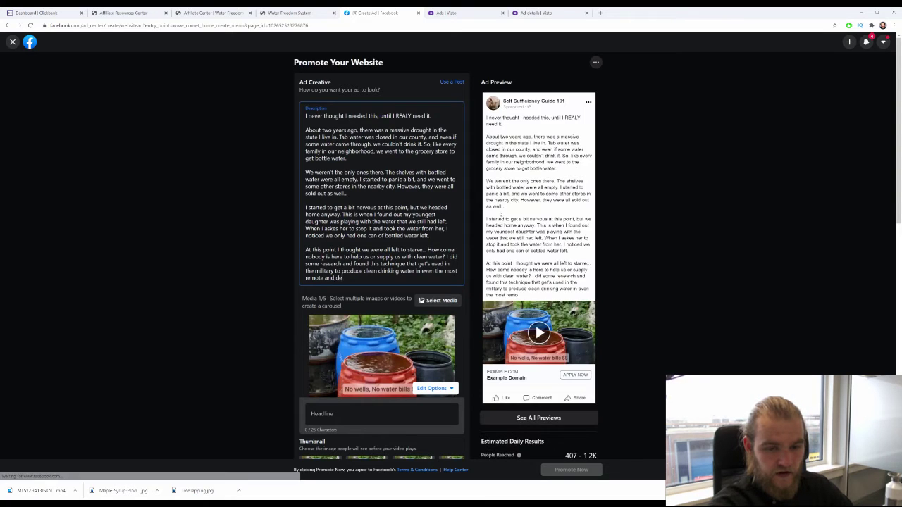
type("serted pl")
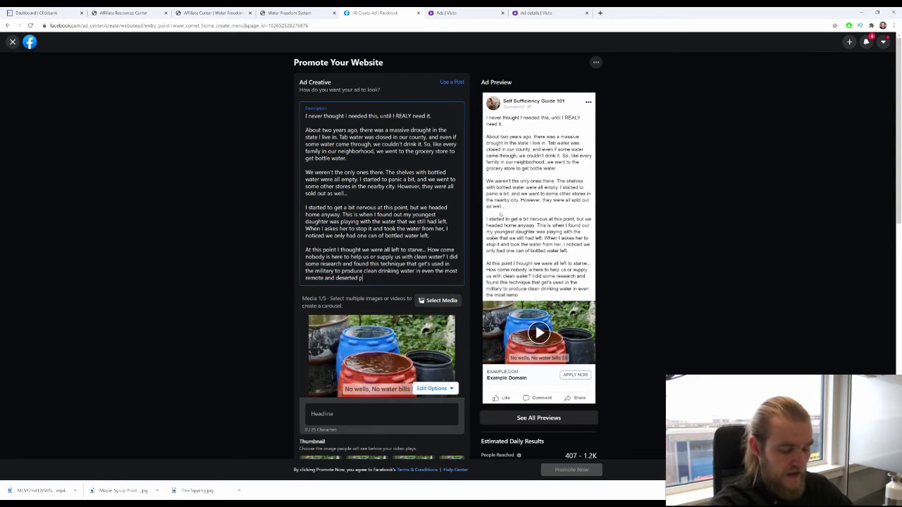
type("ace")
type("s.")
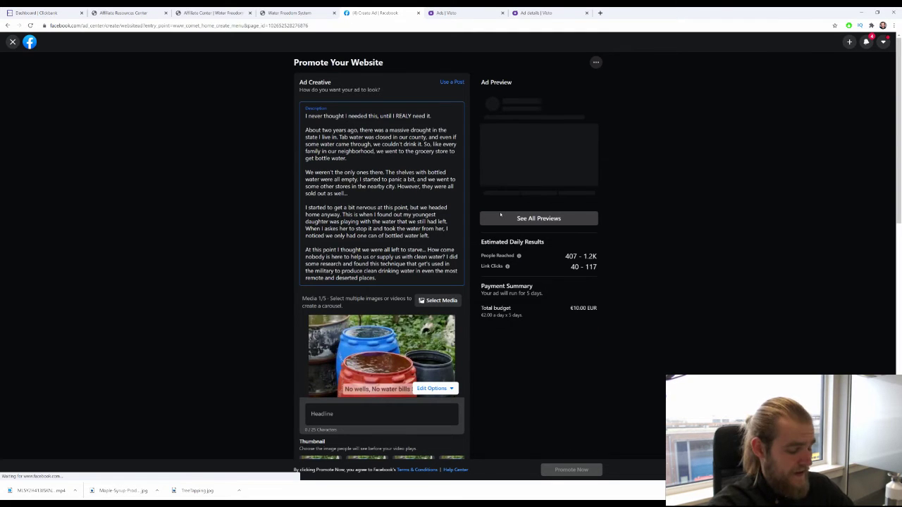
key("Return")
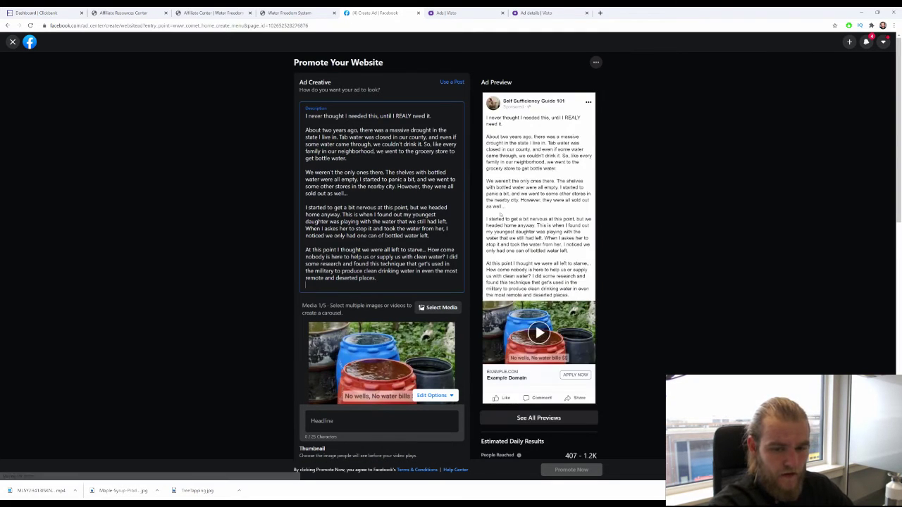
key("Return")
Step: Add the results paragraph: plenty of clean water, still using the technique, water bill drastically decreased
type("I decid")
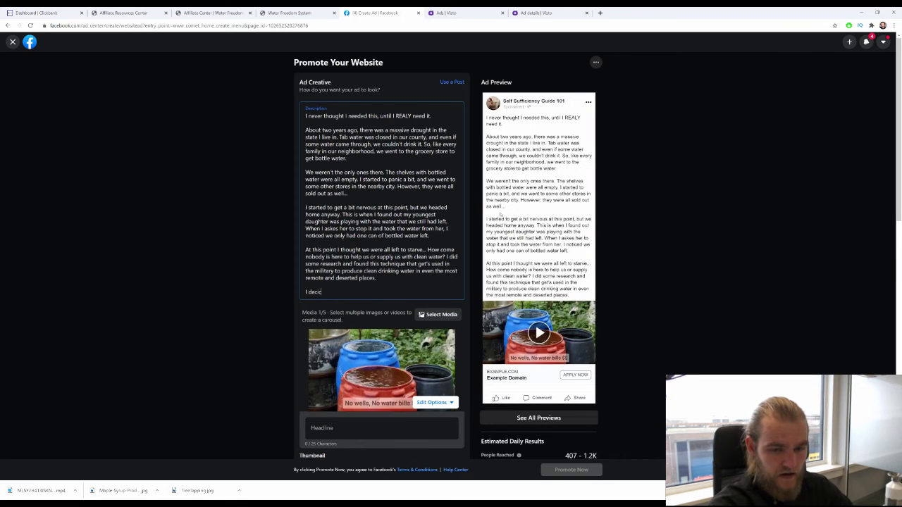
type("ed to")
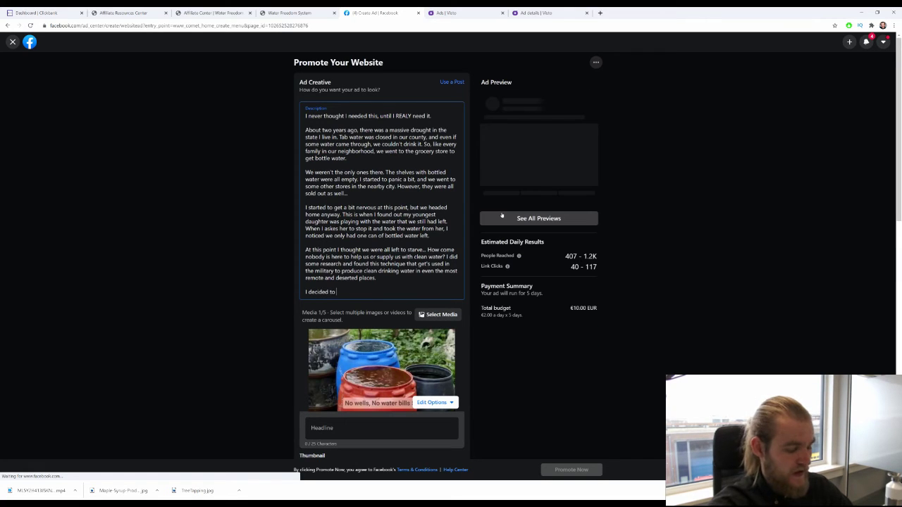
type("give it a c")
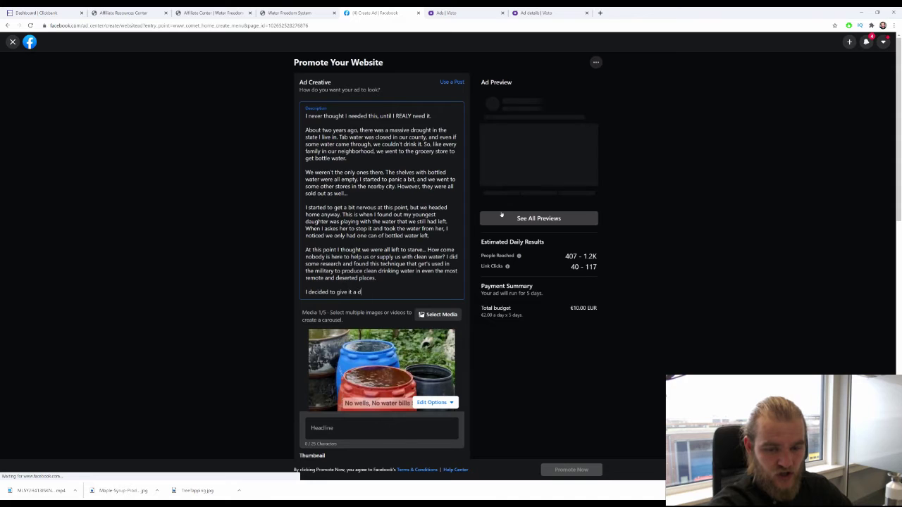
type("hot")
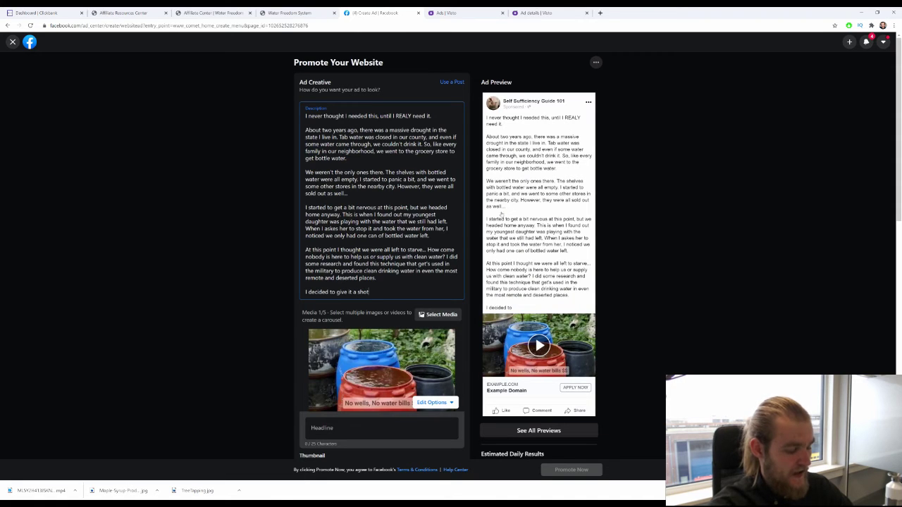
type(", the")
type(" an")
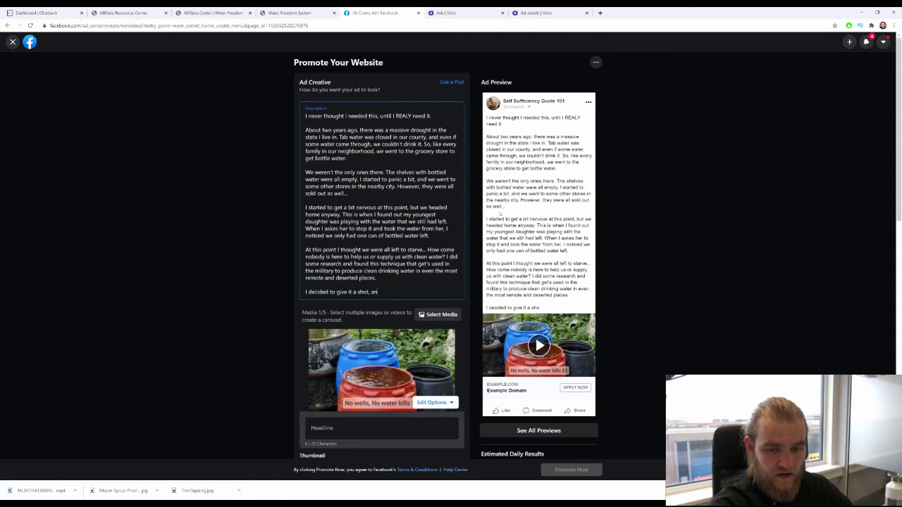
type("d the resu")
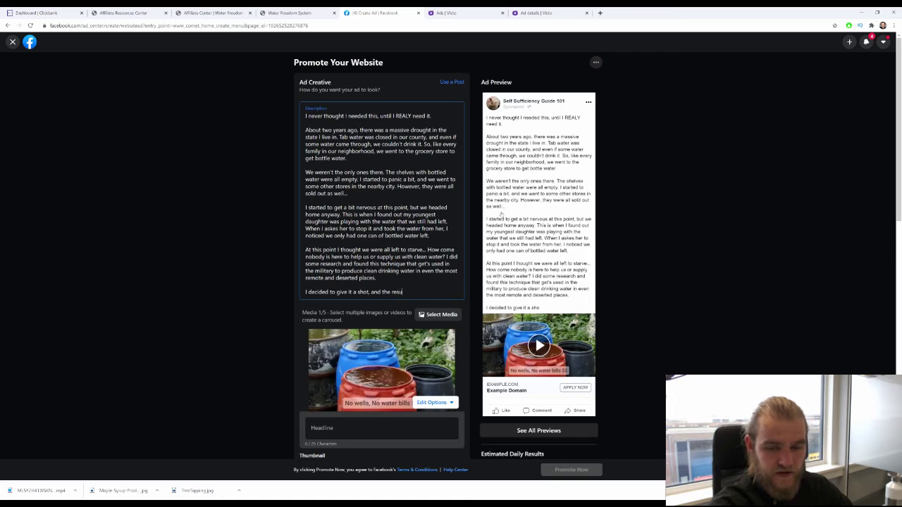
type("lts sur")
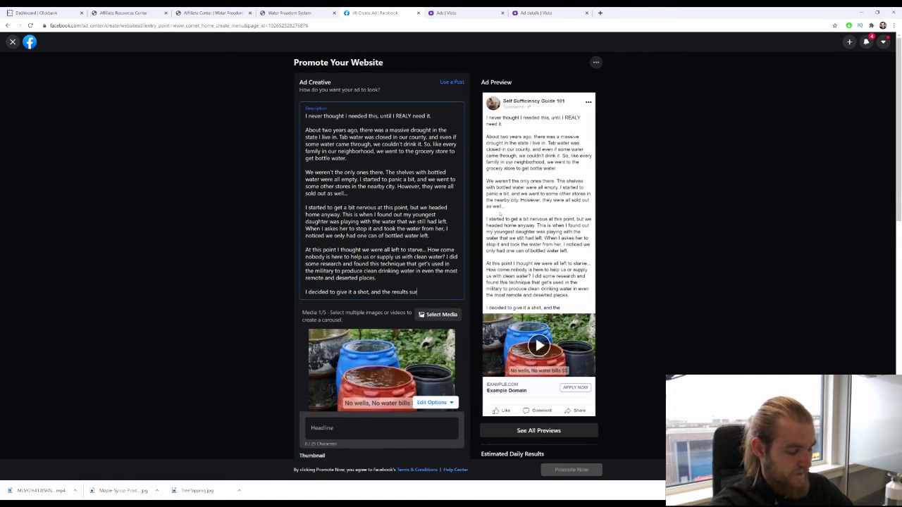
type("pris")
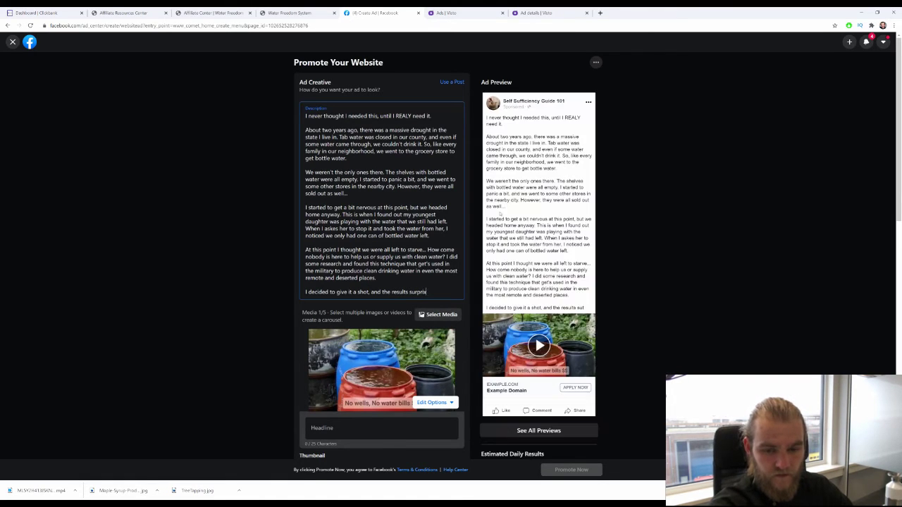
type("es m")
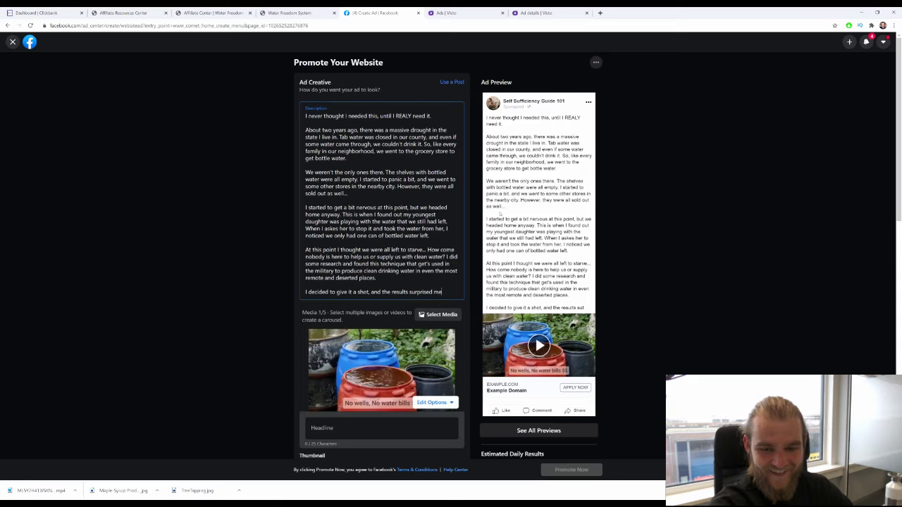
type(". We")
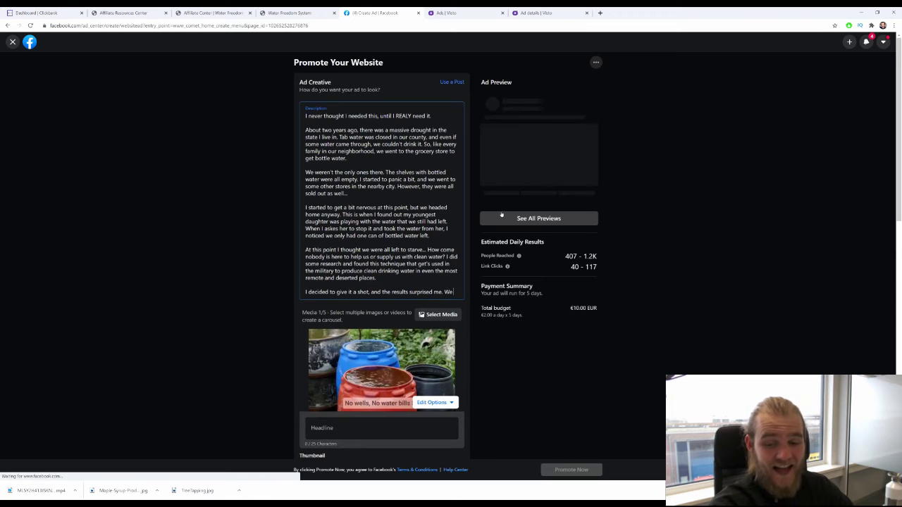
type(" had plenty")
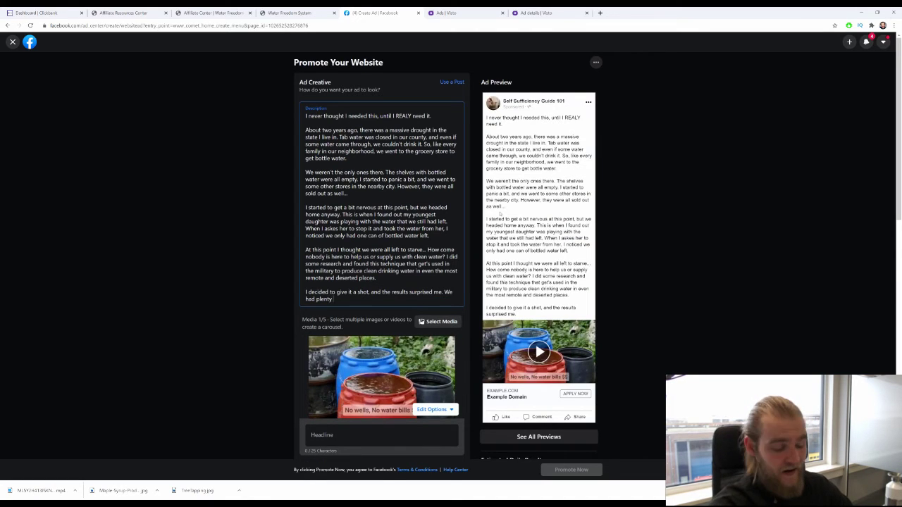
type(" of clean")
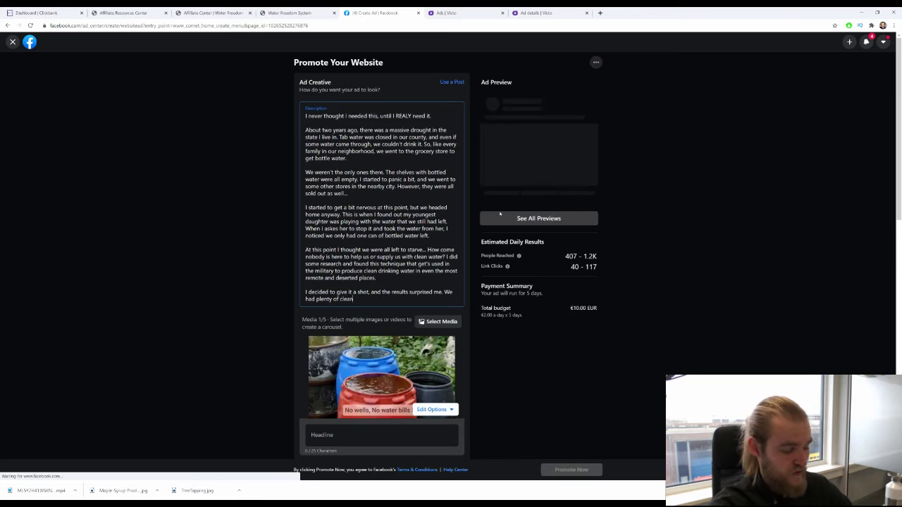
type(" drinking")
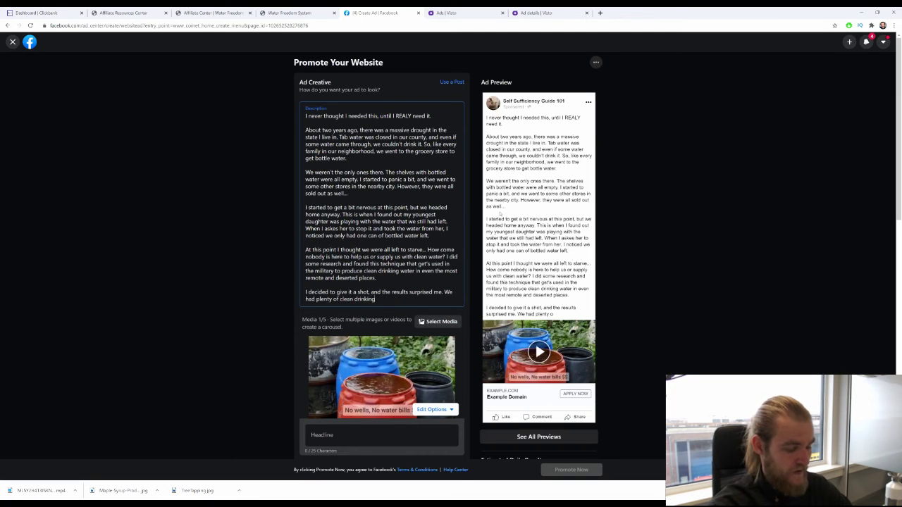
type(" water")
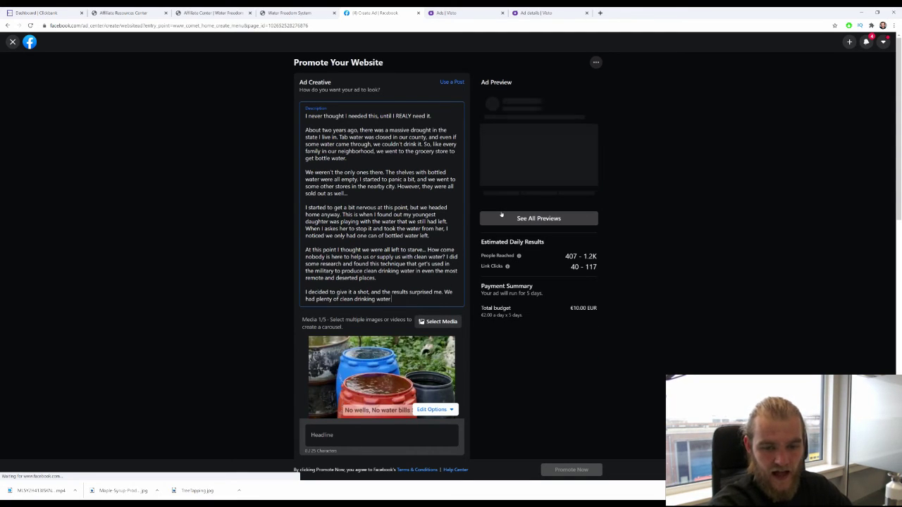
type(" and we stil")
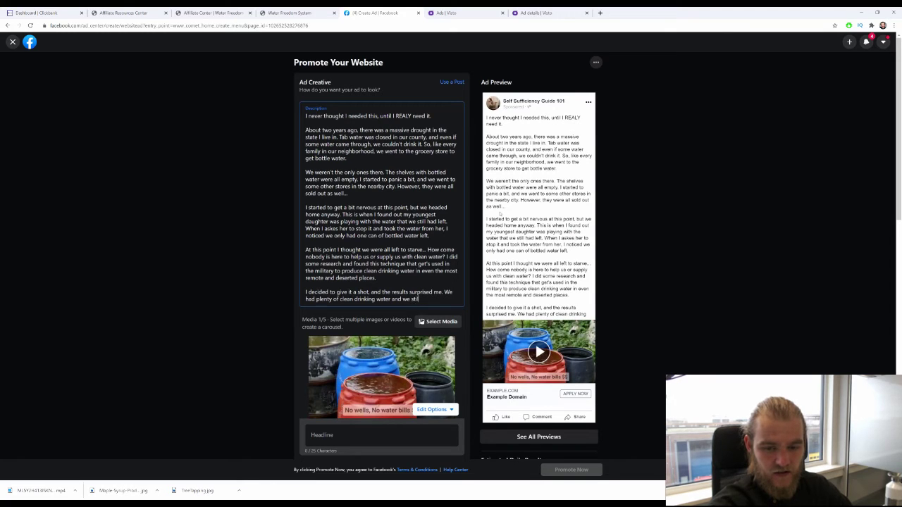
type("l use th")
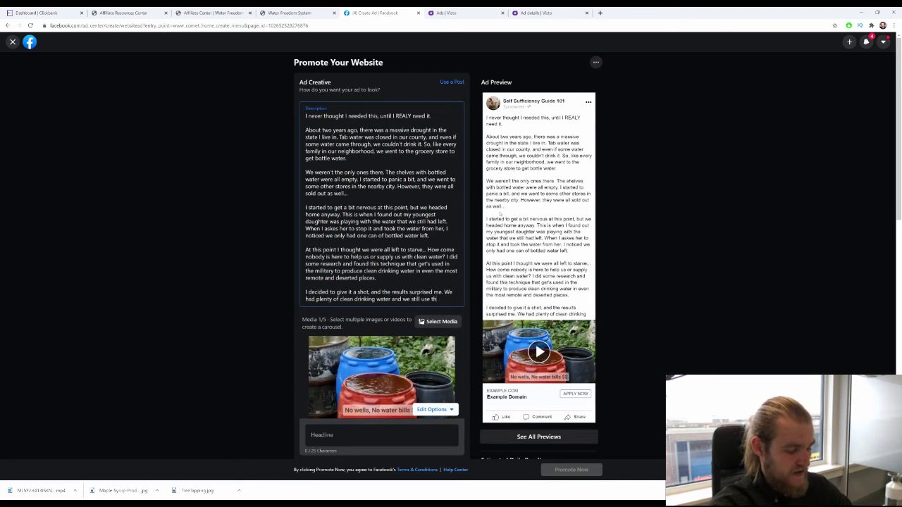
type("is very samr")
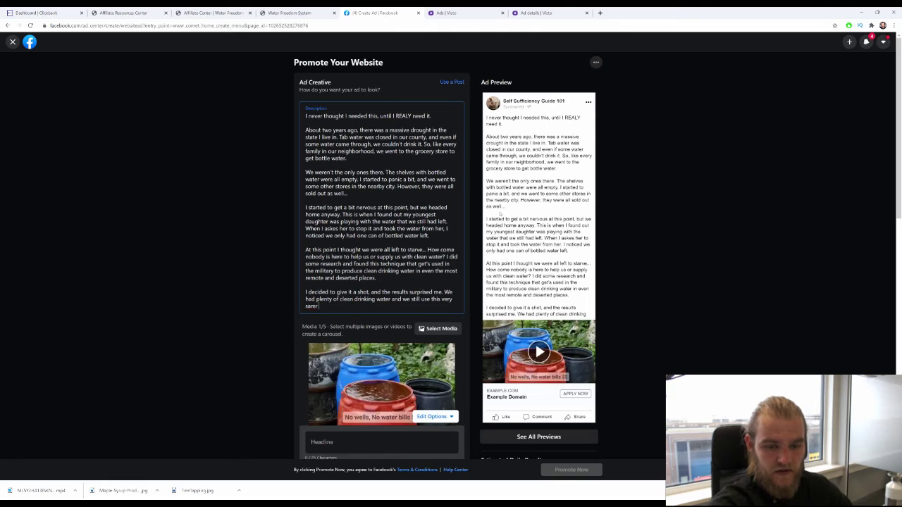
type("echn")
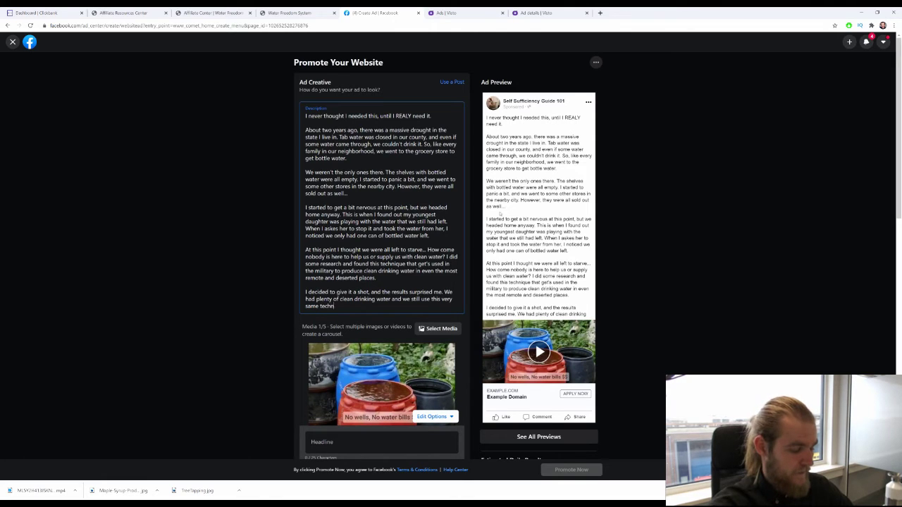
type("iw")
key("BackSpace")
key("BackSpace")
type("que")
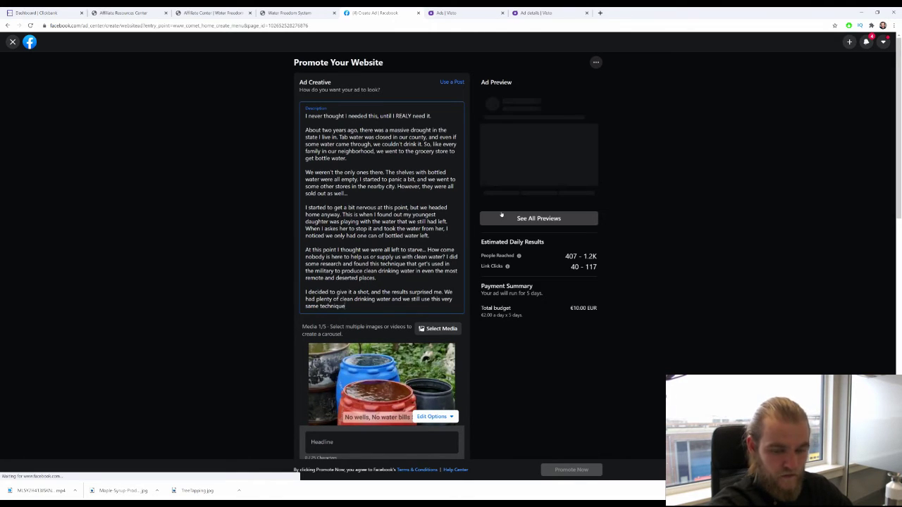
type(" today")
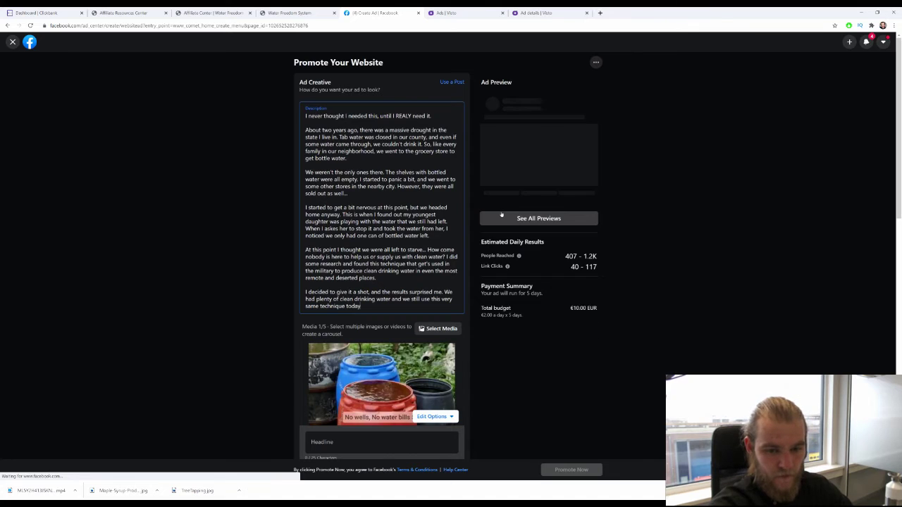
type(". It's ")
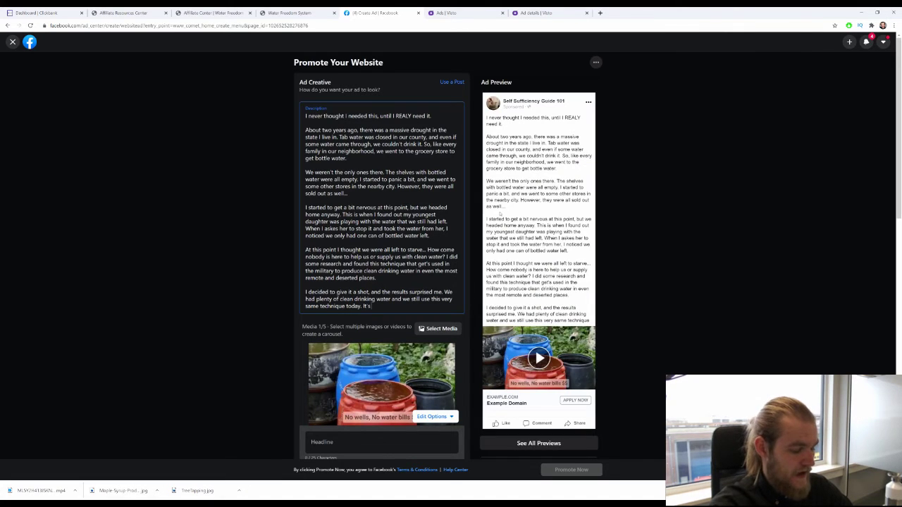
type("nto")
key("BackSpace")
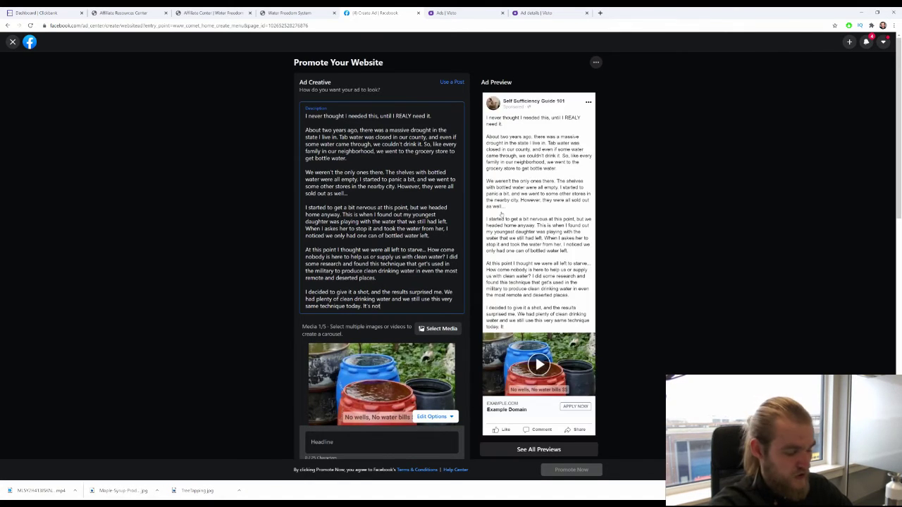
type("ot just be")
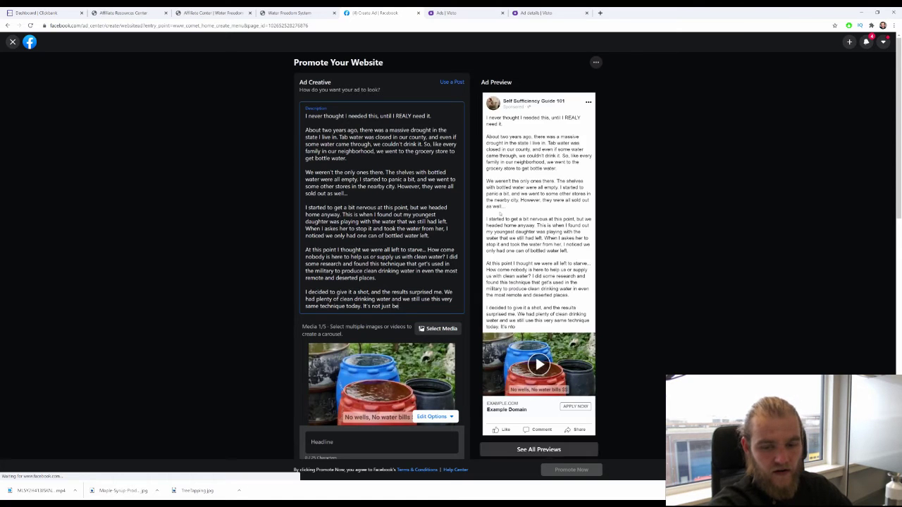
type("tter for t")
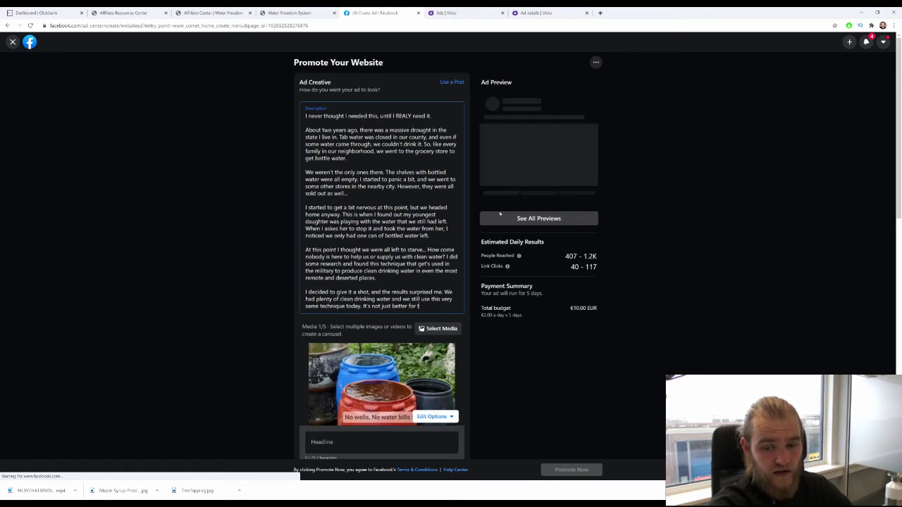
type("he envir")
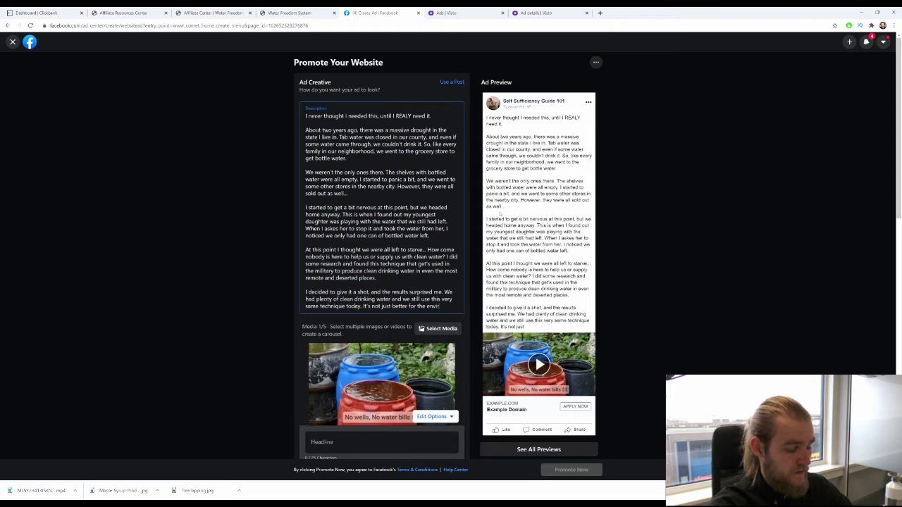
type("onment")
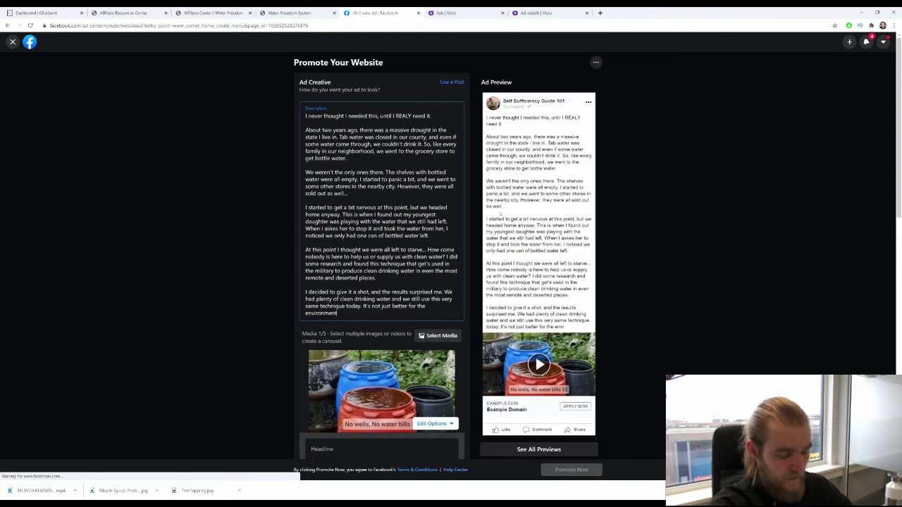
type(", due")
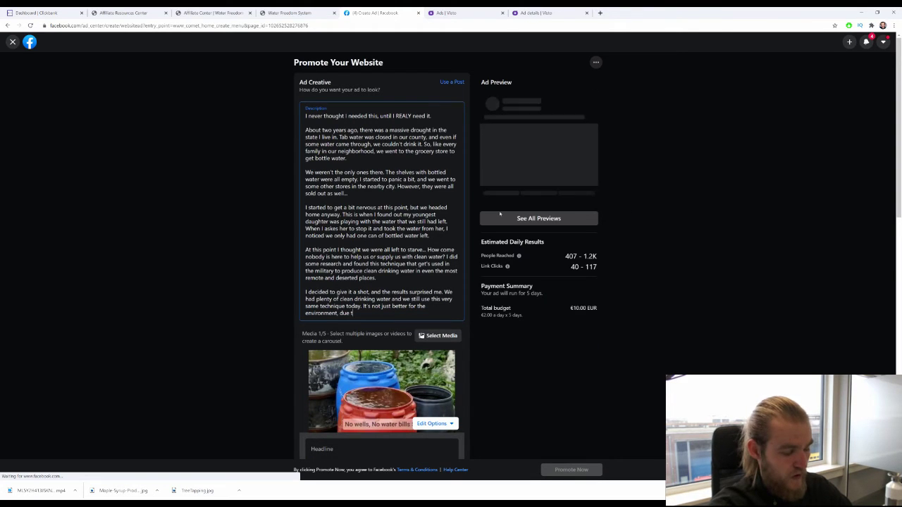
type(" to all the p")
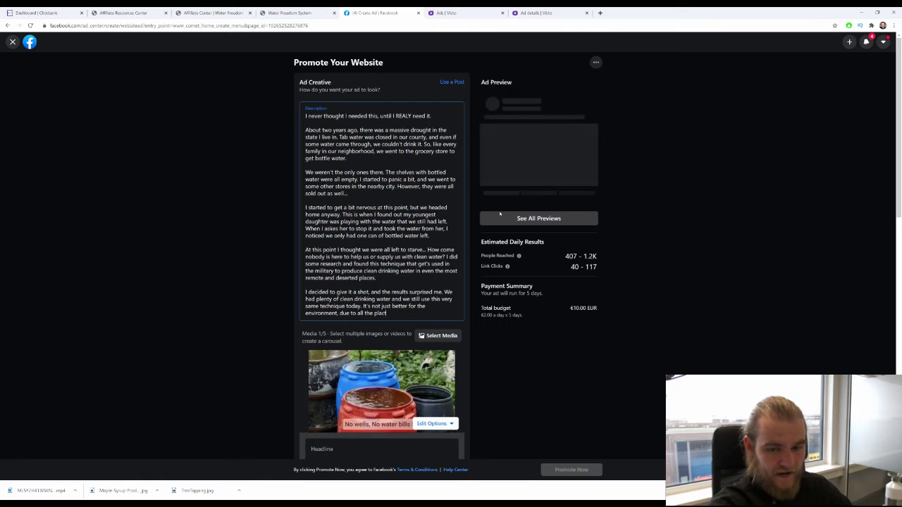
type("lastc")
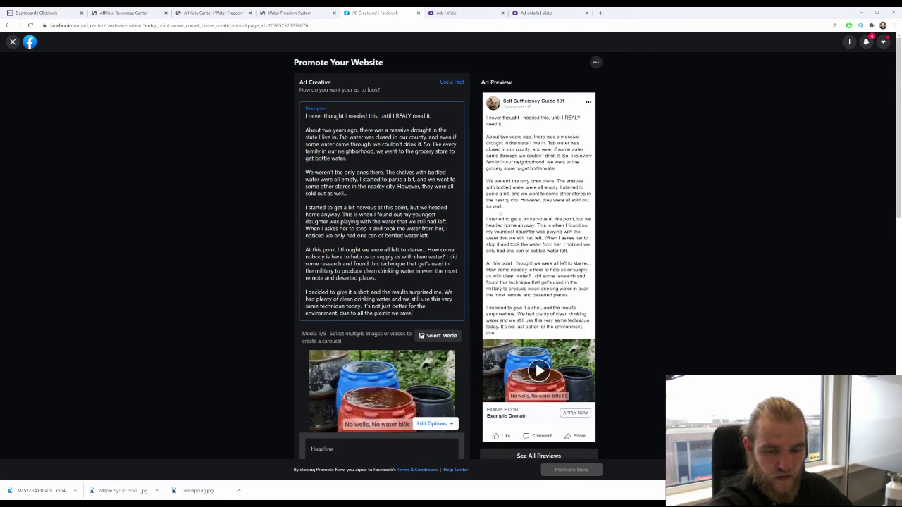
type("but ou")
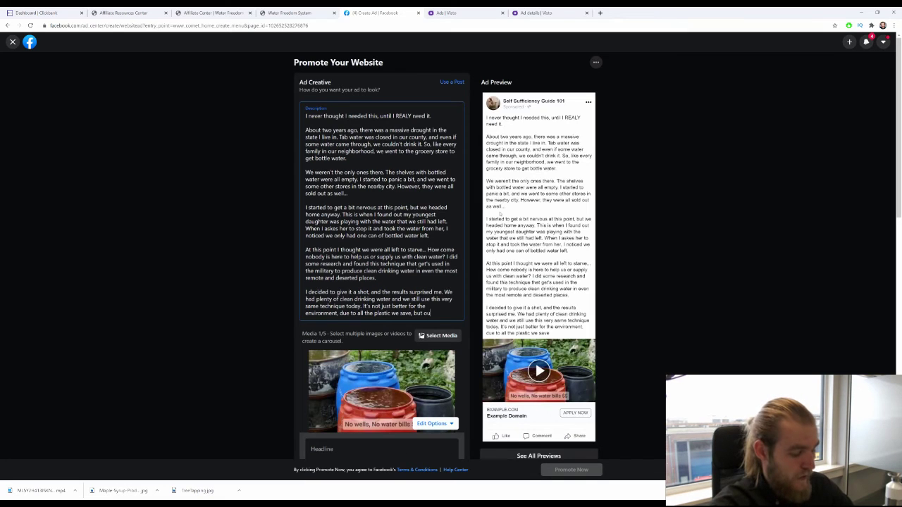
type("r water bill")
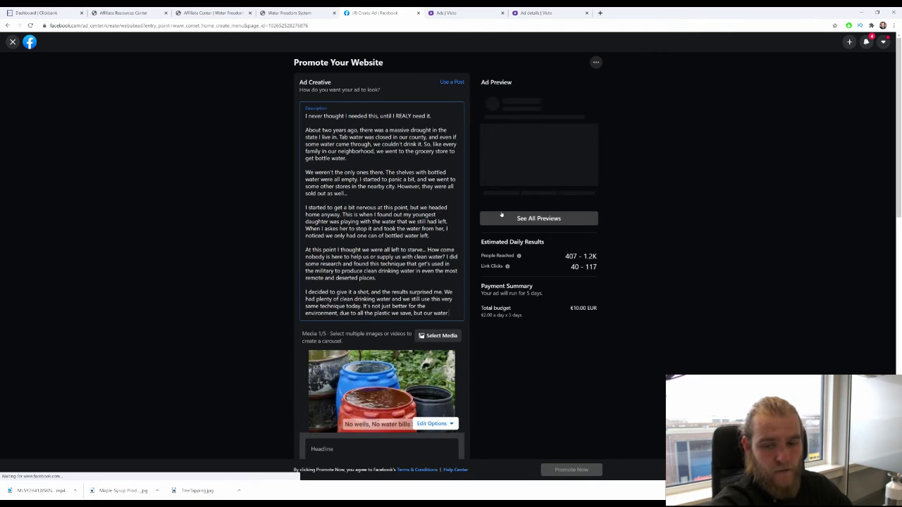
type(" had")
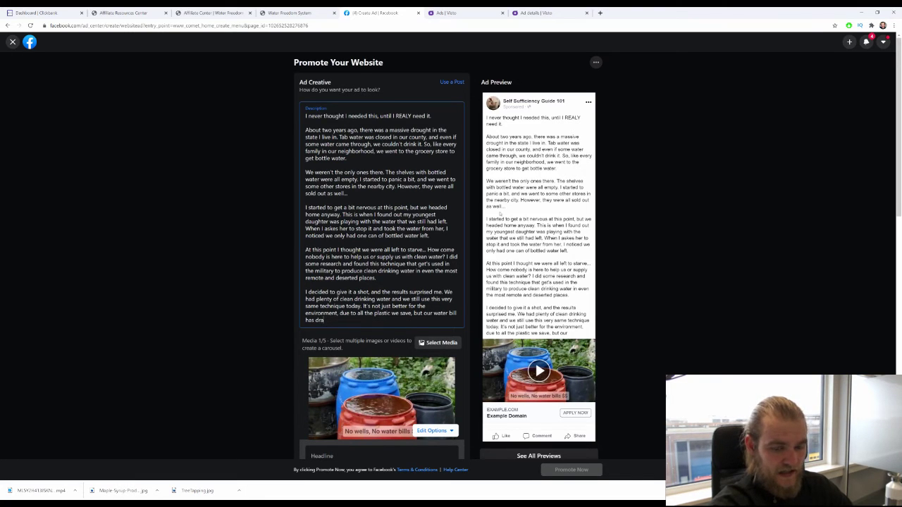
type("c")
type("tic")
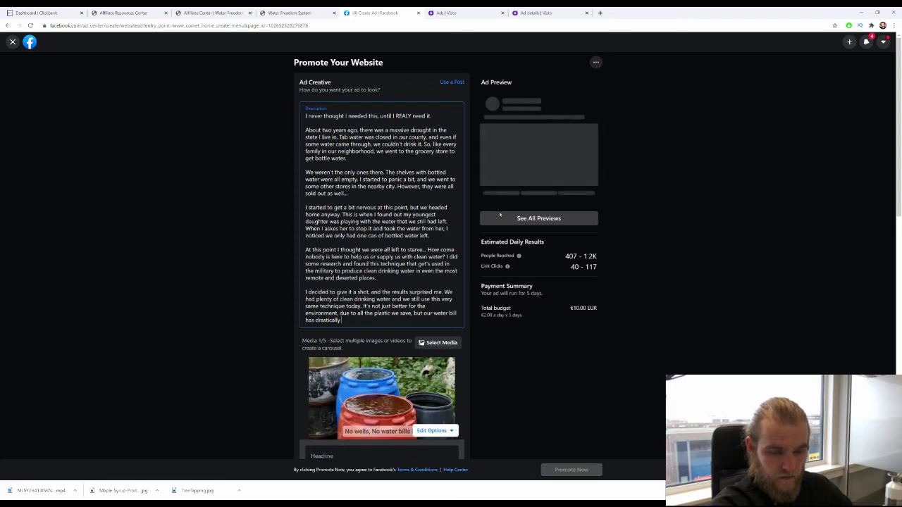
type("ally decreas")
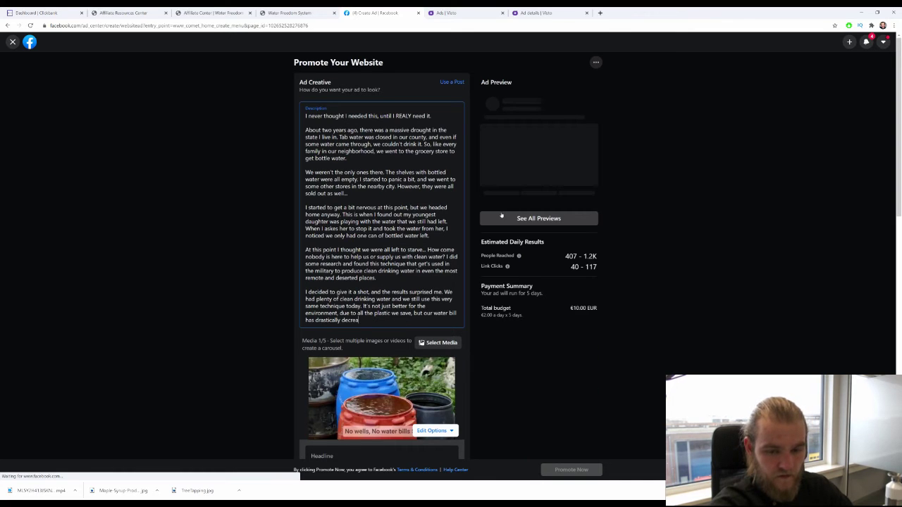
type("ed as w")
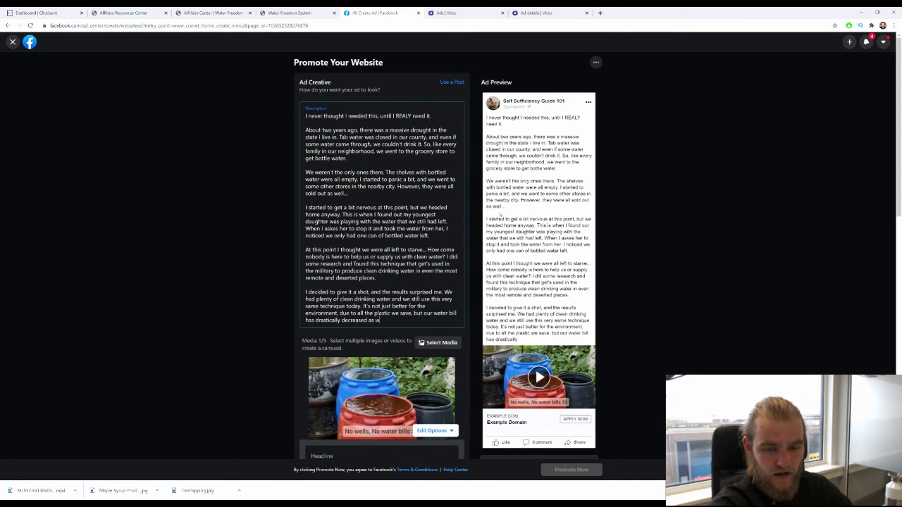
type("ell!")
key("Return")
key("Return")
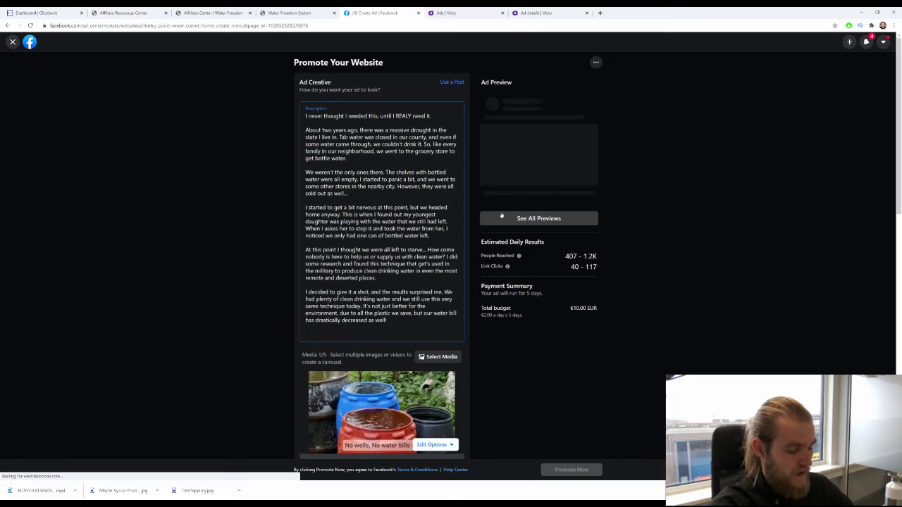
Step: Type the closing call to action about clean drinking water, saving money, and the video
type("So d")
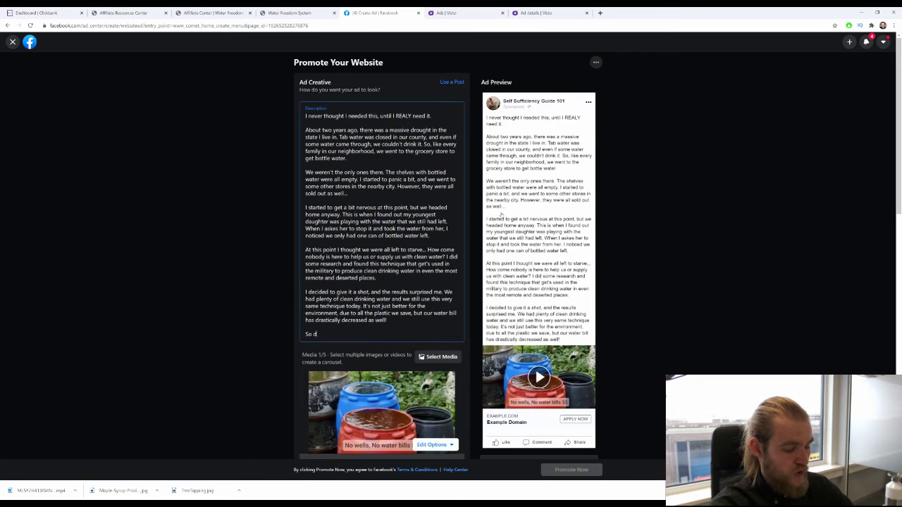
type("o you want")
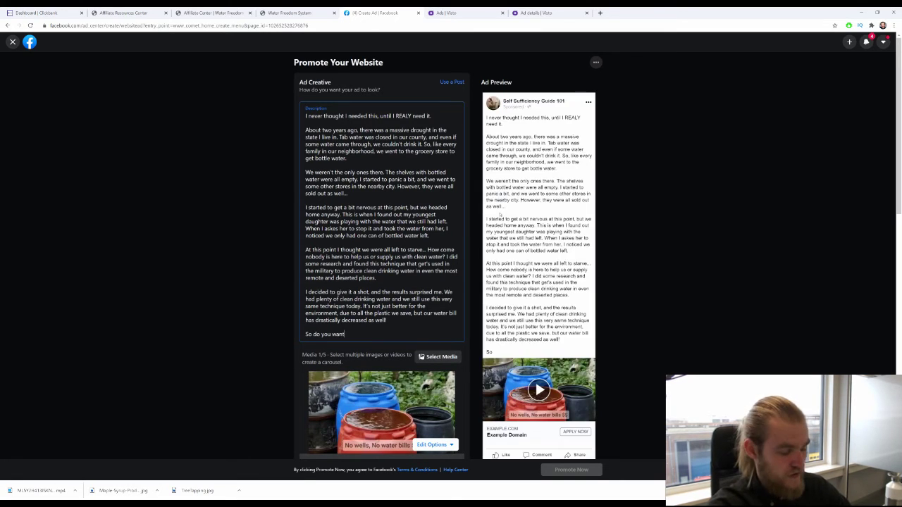
type(" to make s")
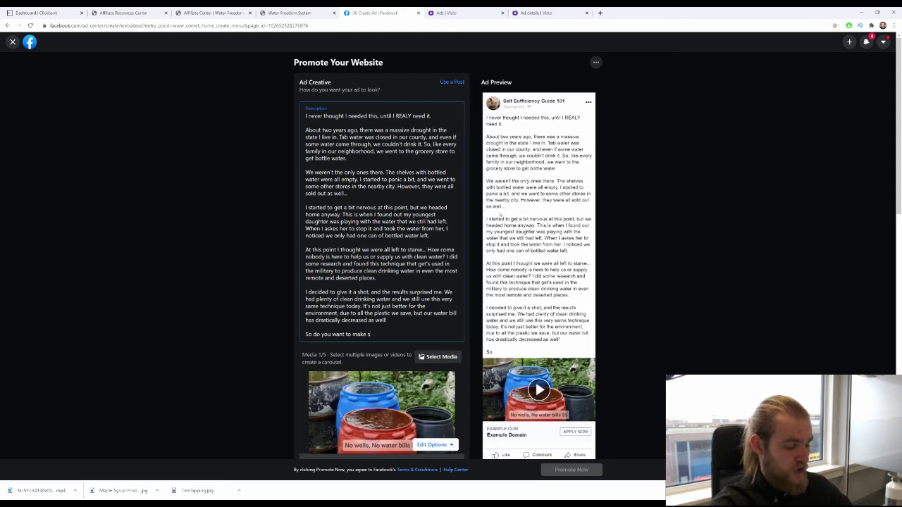
type("ure, y")
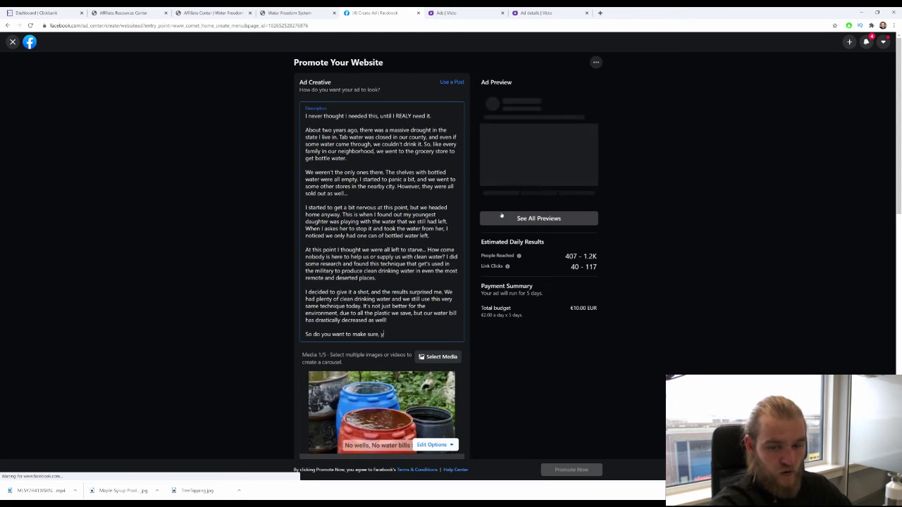
type("ou and your")
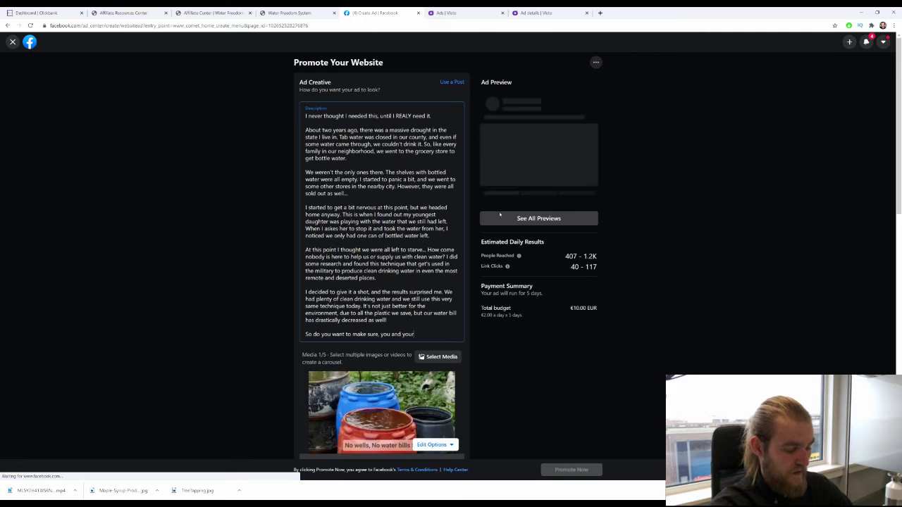
type(" family")
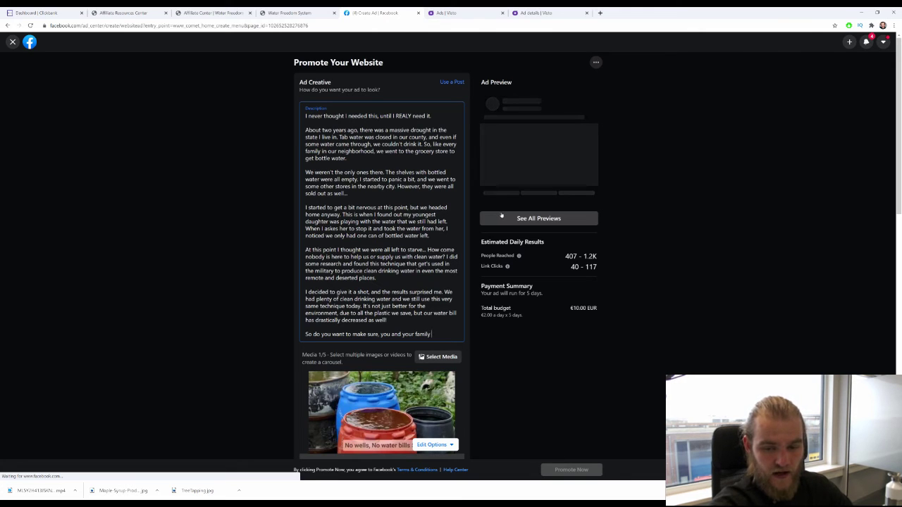
type(" always")
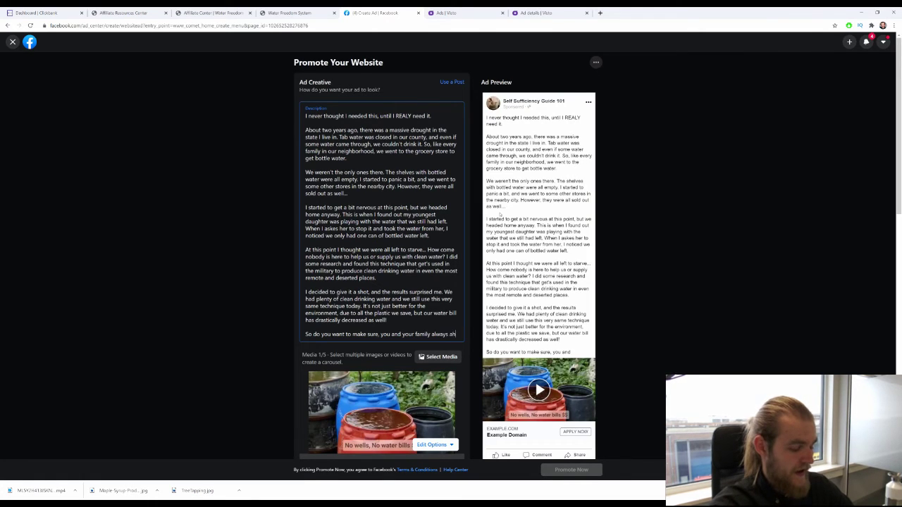
type(" have clean")
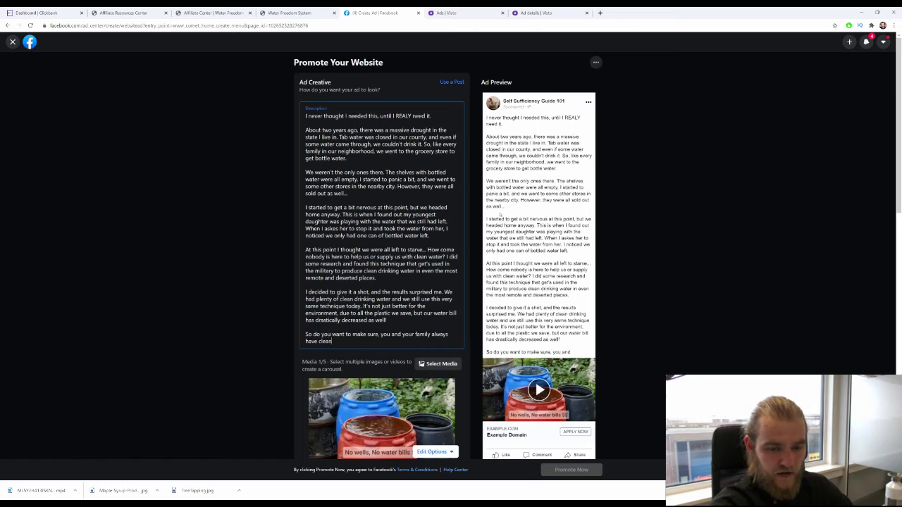
type(" drinking water?")
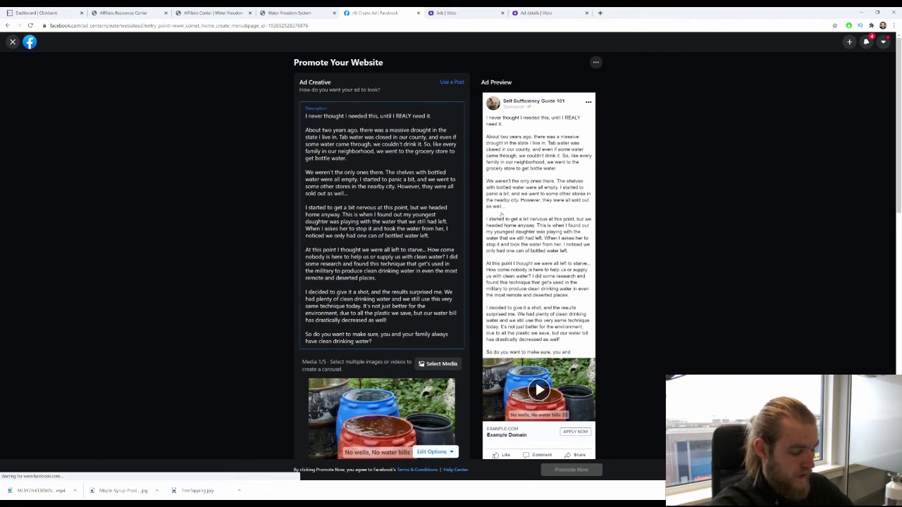
type(" An")
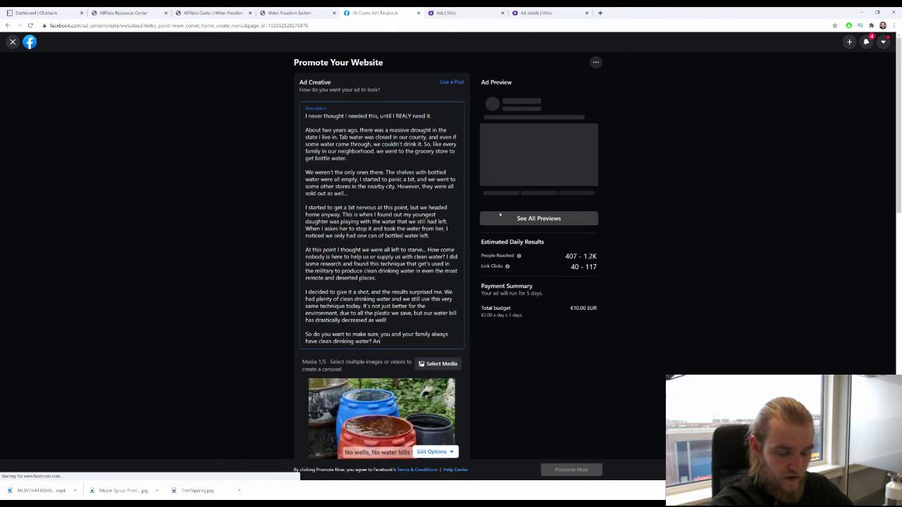
type("d/or")
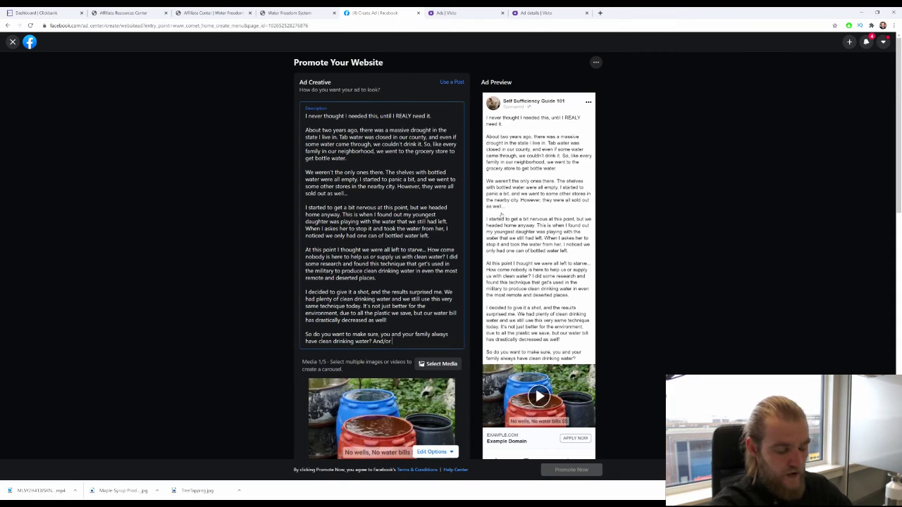
type(" save some ")
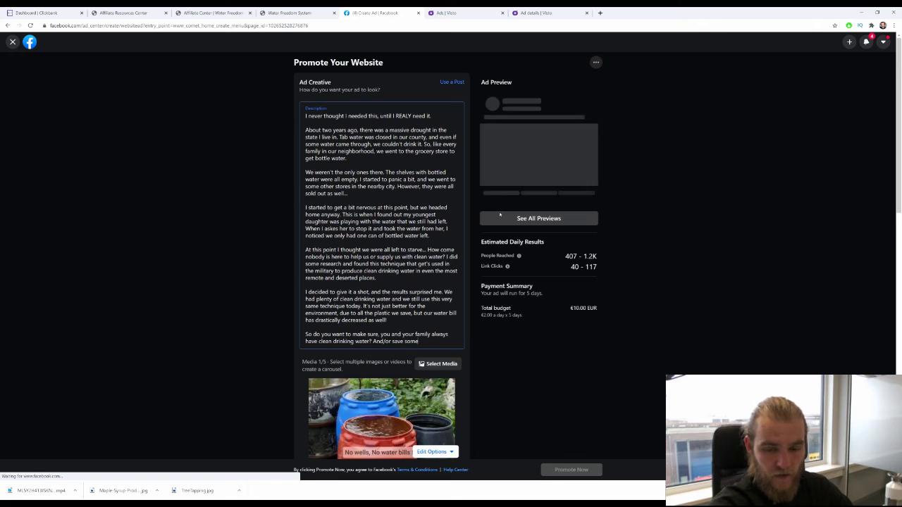
type("moer")
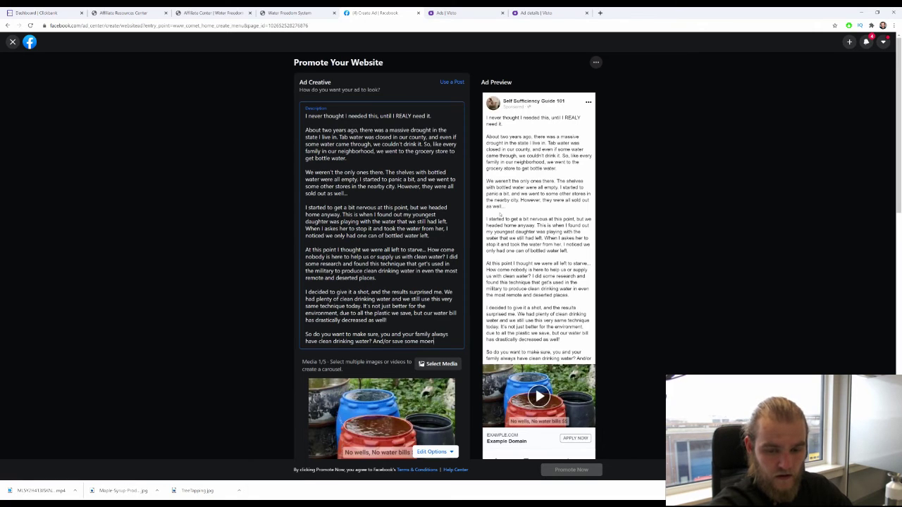
type(" on")
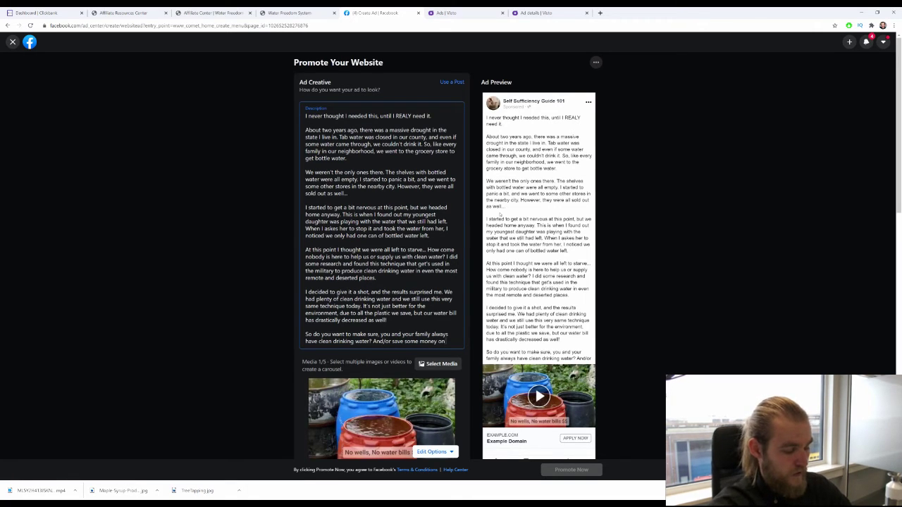
type(" your water")
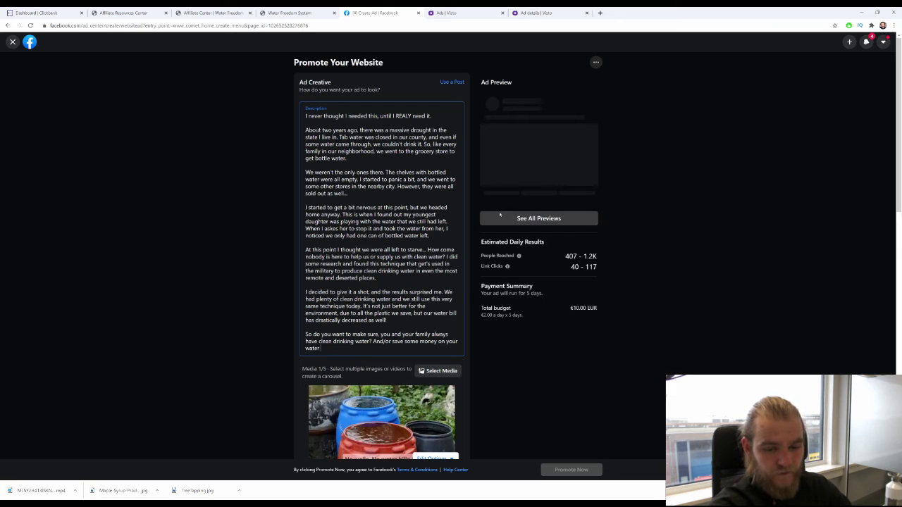
type(" bill? Th")
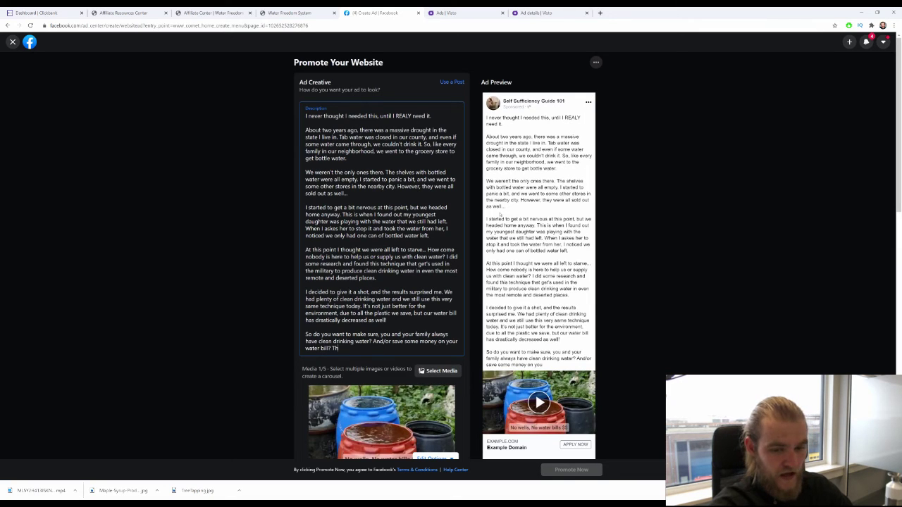
type("en you'")
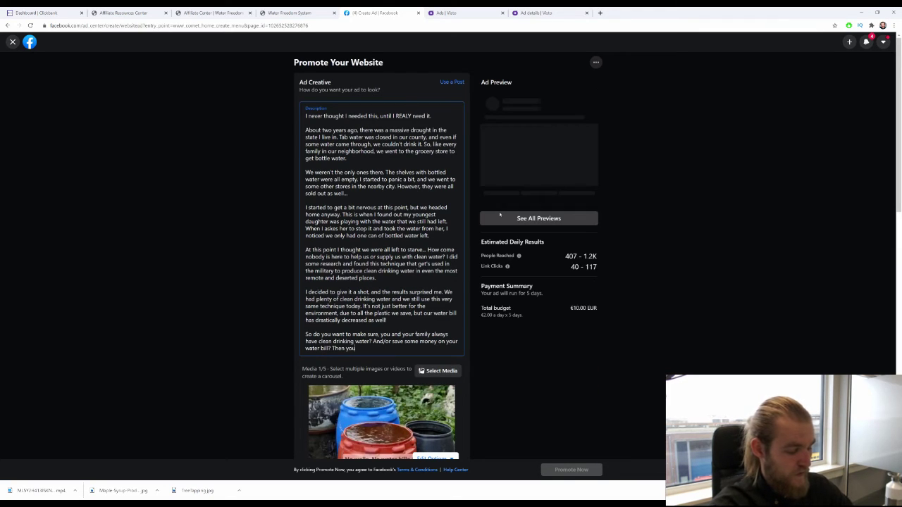
type("ve got to c")
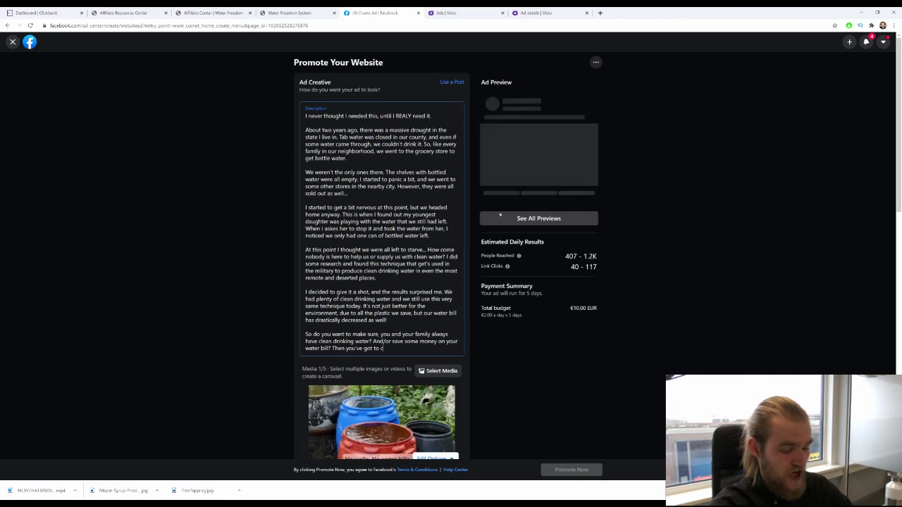
type("heck out th")
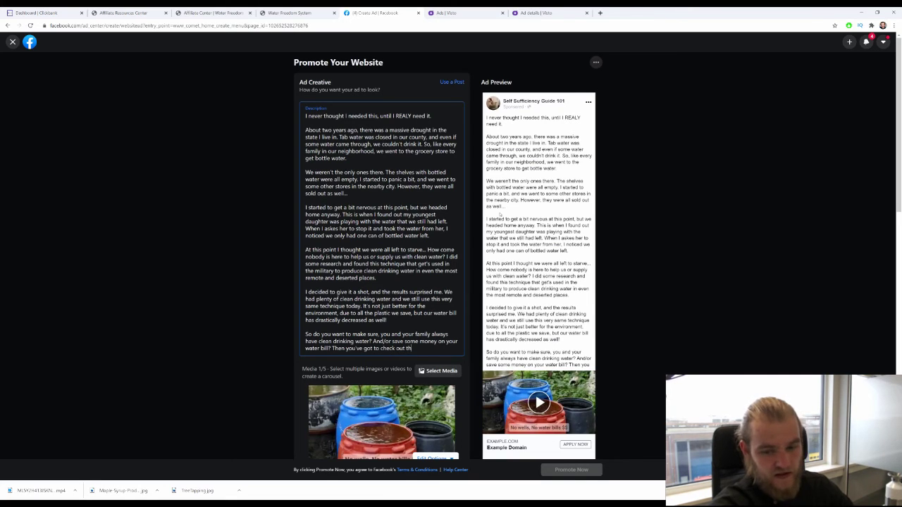
type(" is techn")
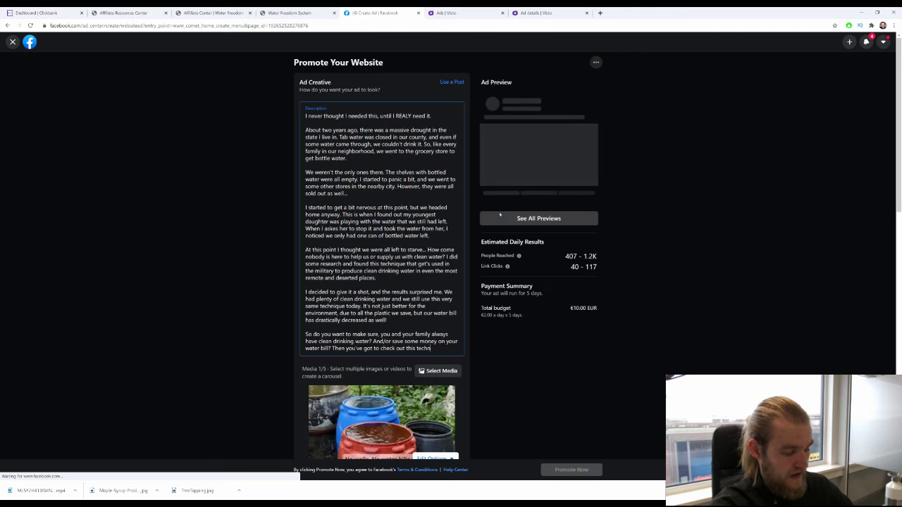
type("iqu")
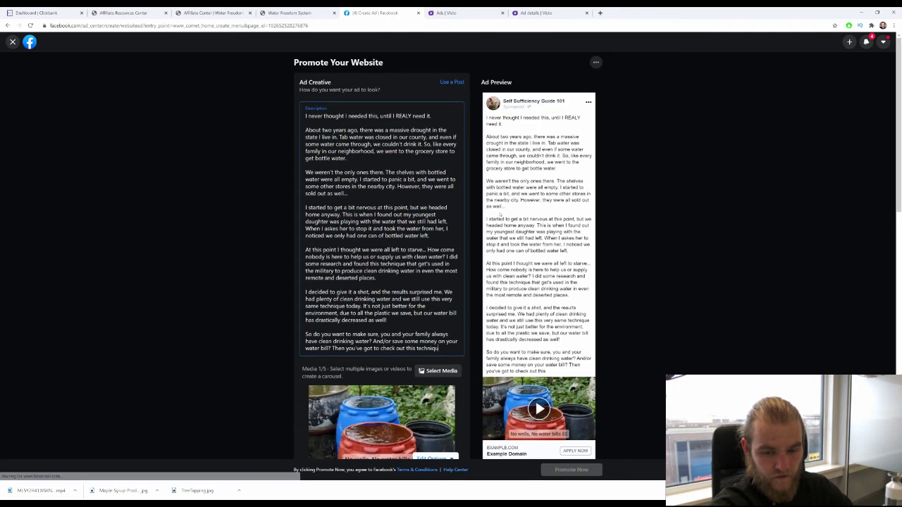
type("e in the")
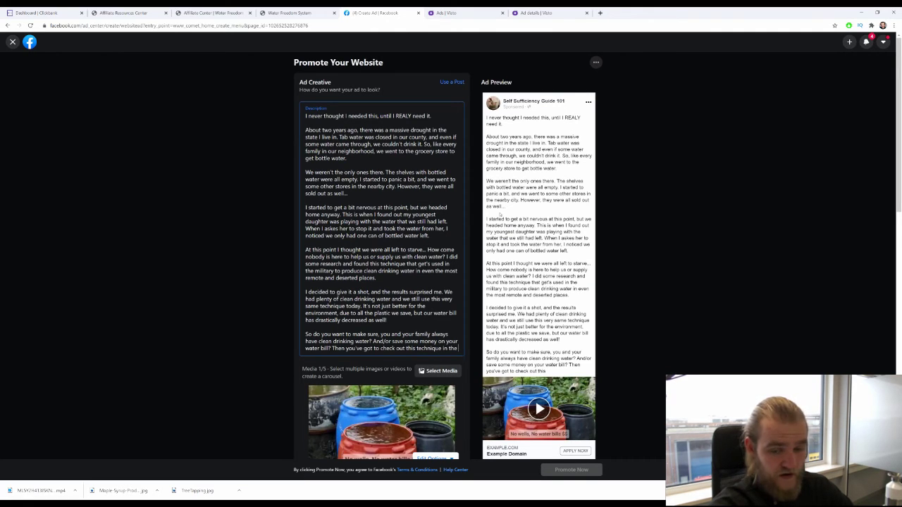
type(" video")
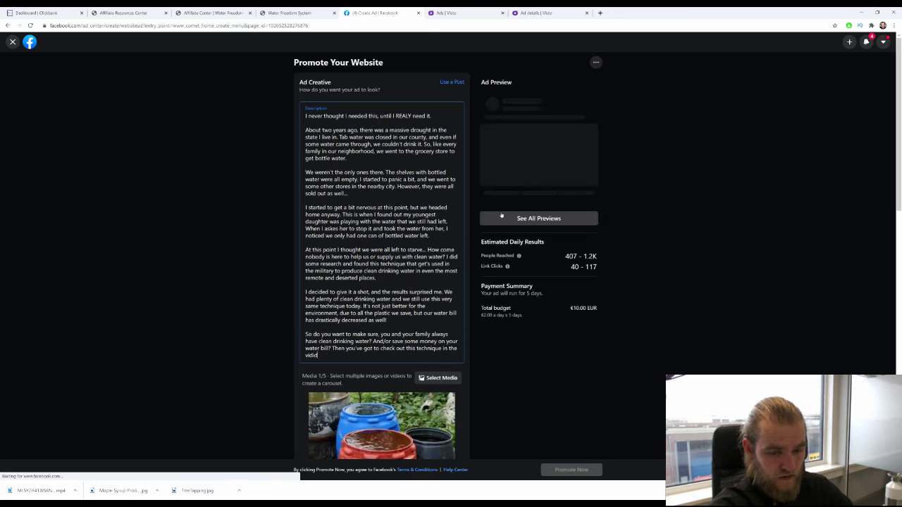
type("eo")
type("is sit")
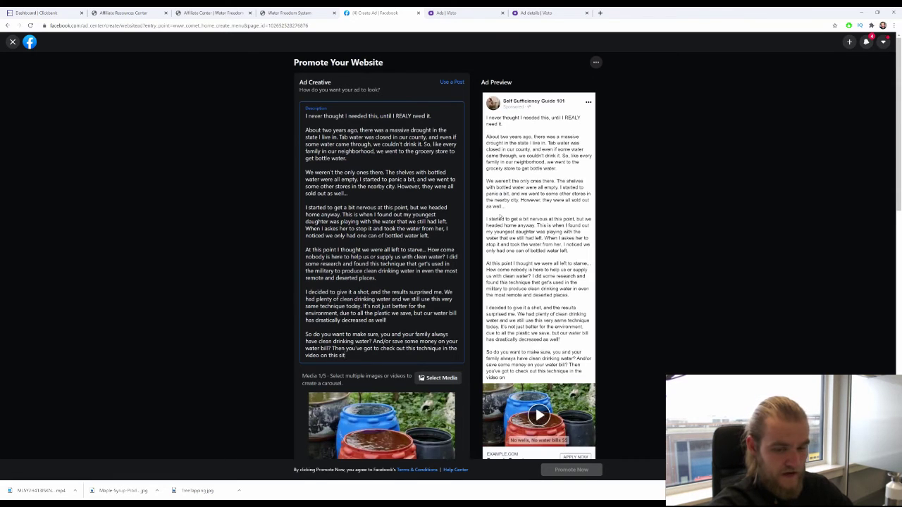
type("!")
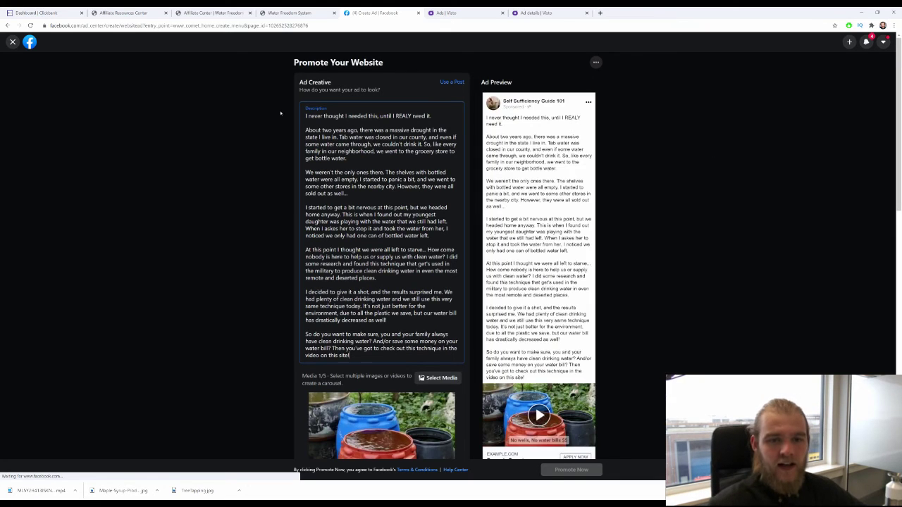
Step: Review the description, selecting the opening line, the drought paragraph and the empty-shelves sentence
triple_click(323, 117)
left_click(410, 137)
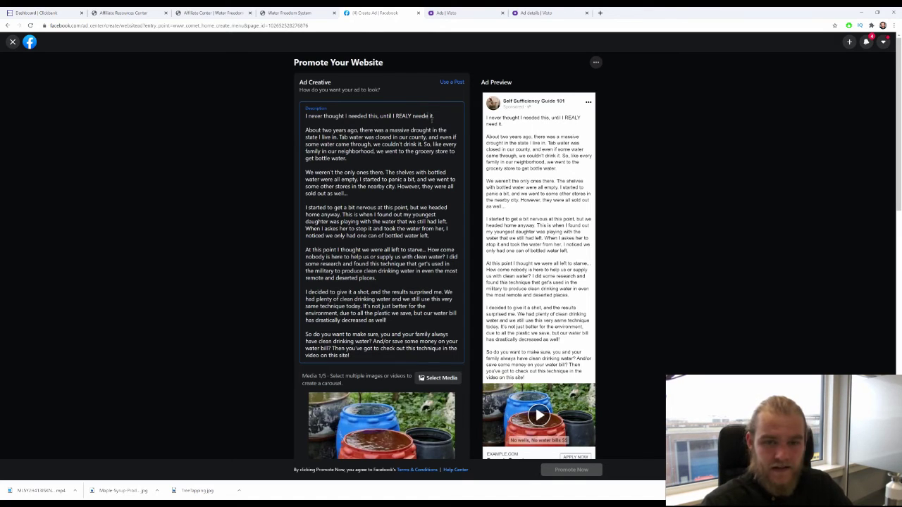
left_click(418, 159)
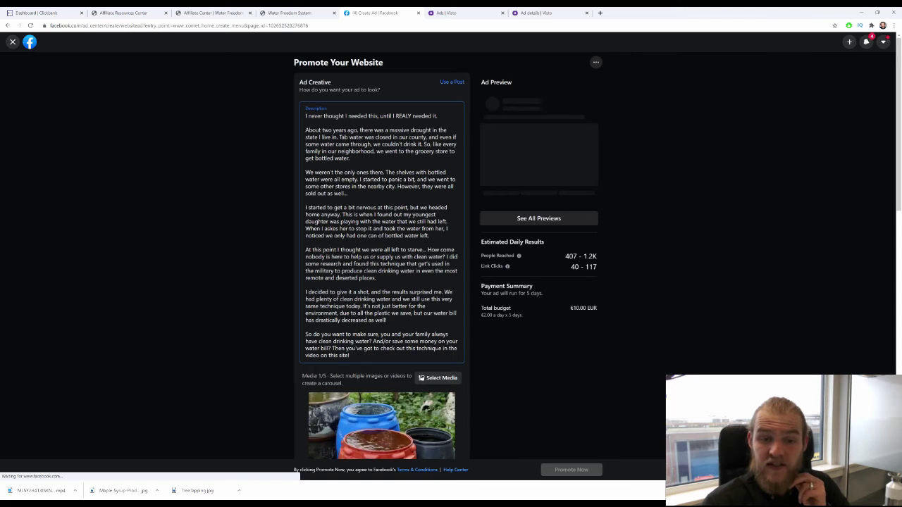
left_click_drag(351, 158, 305, 130)
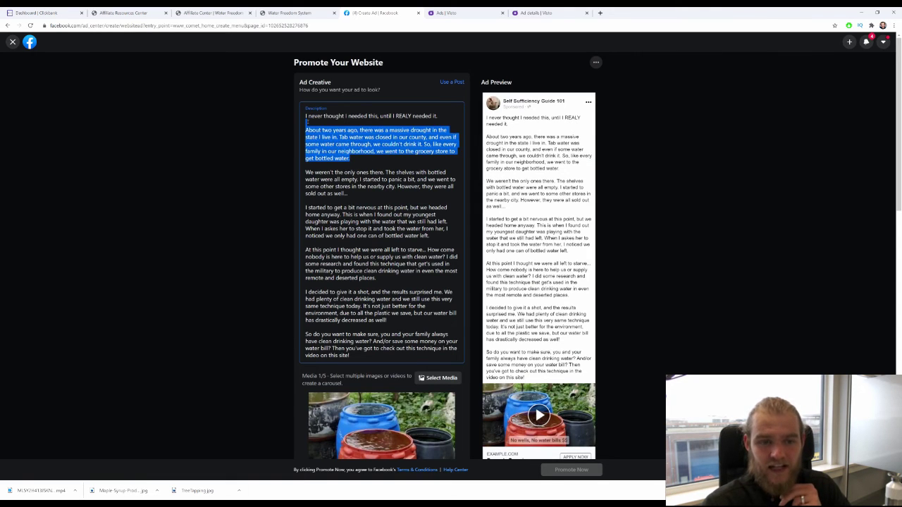
left_click(331, 165)
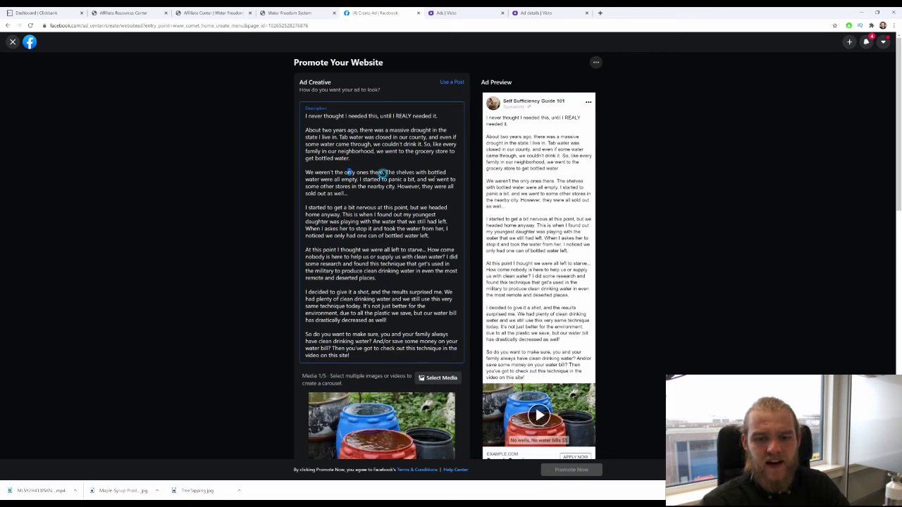
left_click_drag(384, 172, 434, 179)
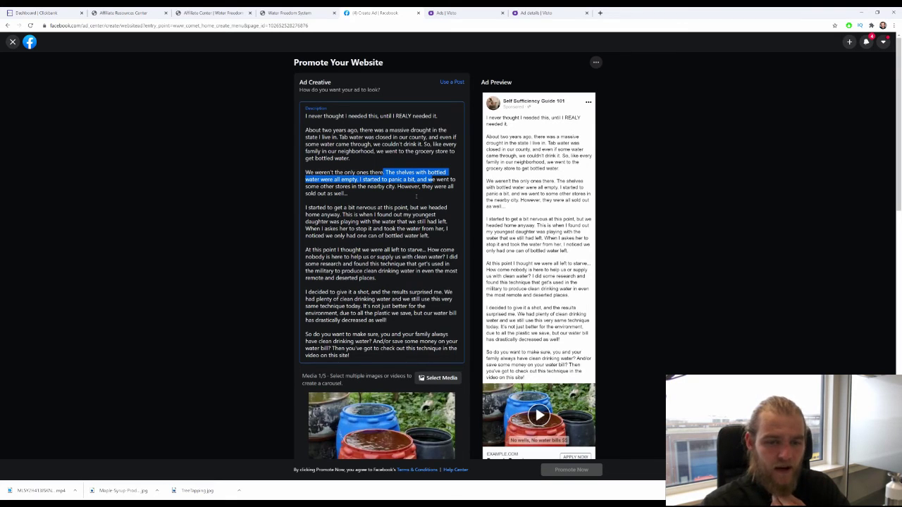
left_click(416, 196)
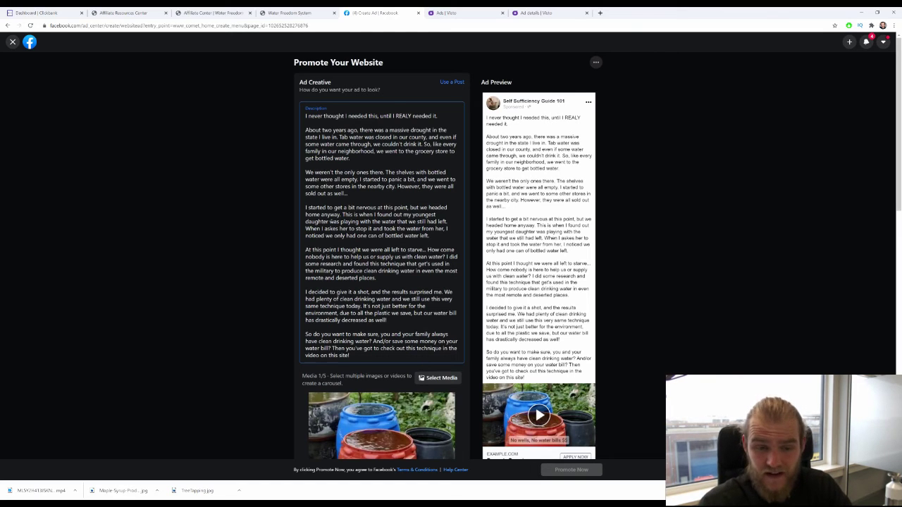
scroll(451, 282, "down", 1)
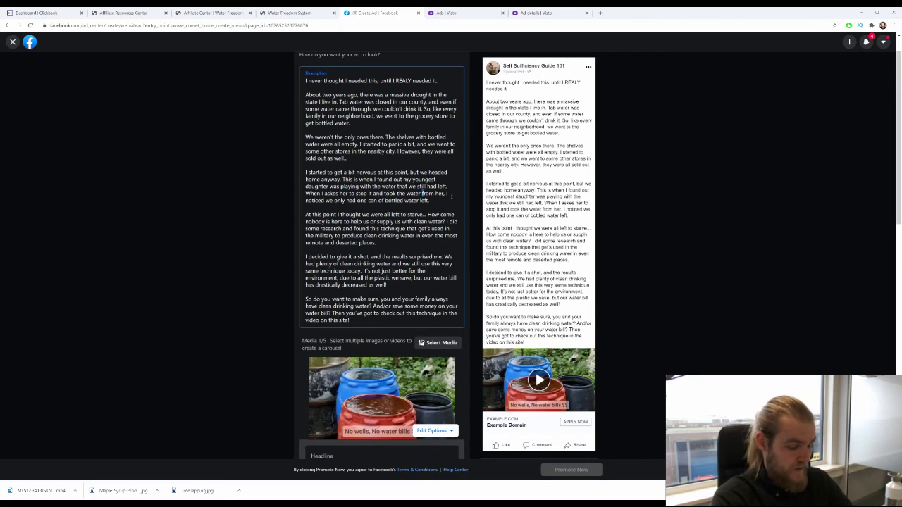
type("way")
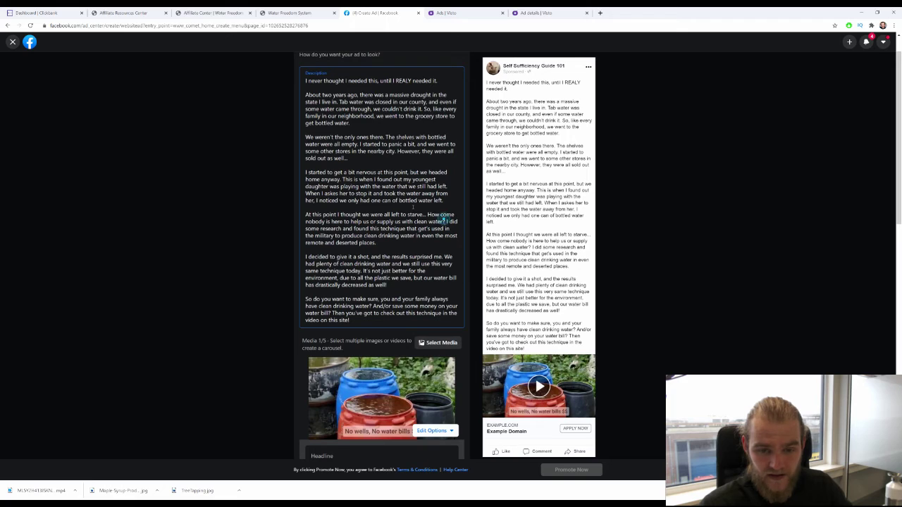
left_click_drag(445, 221, 304, 195)
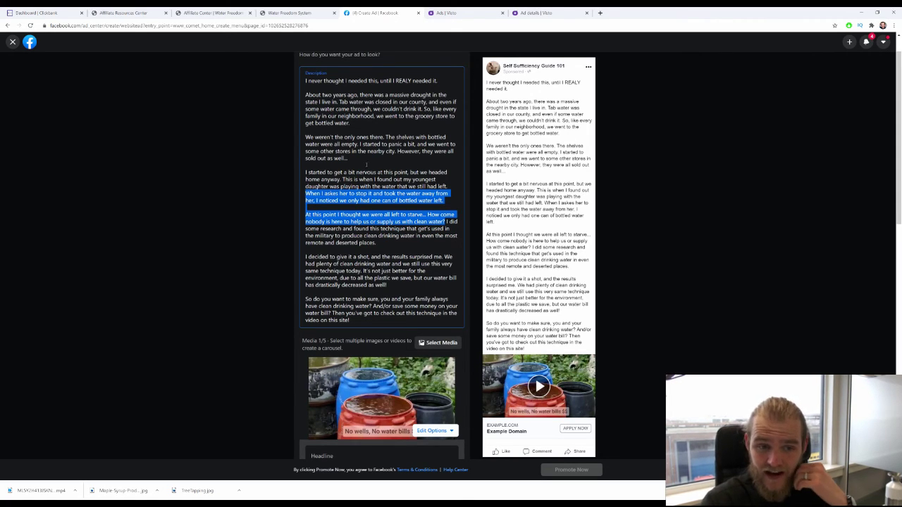
left_click_drag(308, 172, 422, 194)
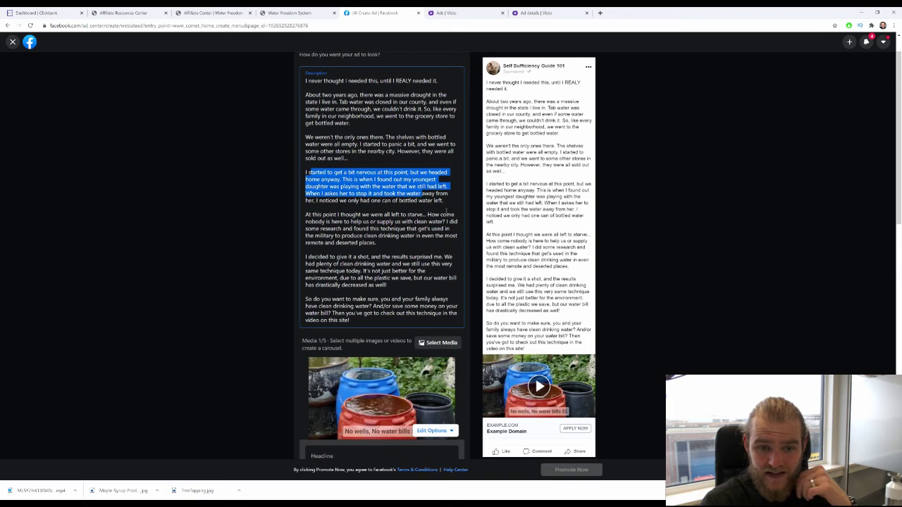
left_click(446, 208)
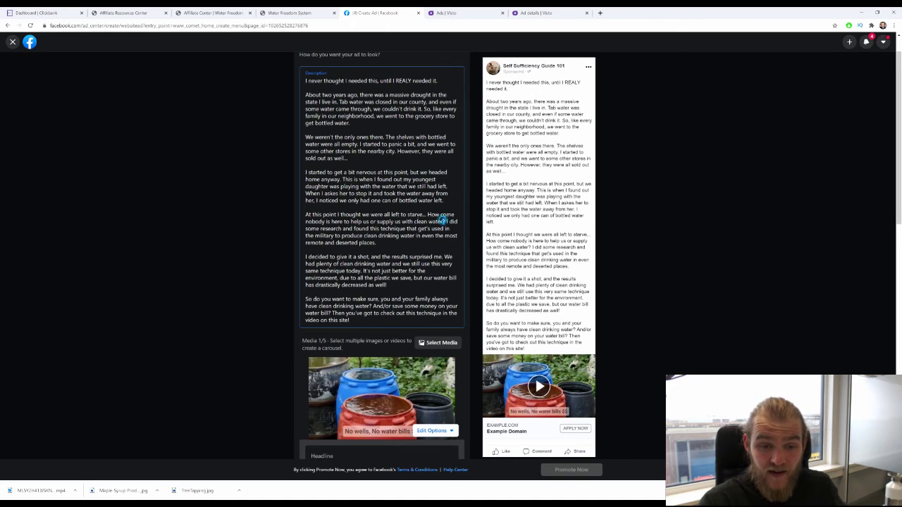
left_click_drag(446, 222, 312, 215)
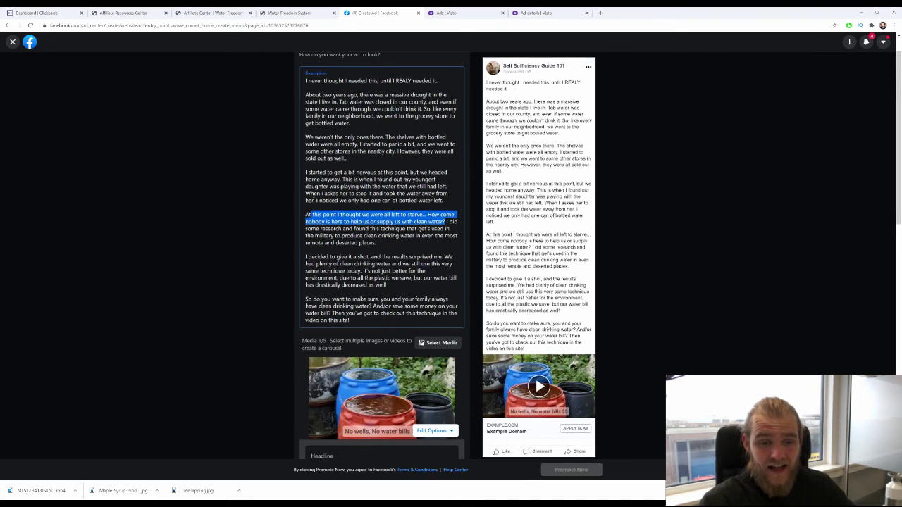
left_click(445, 221)
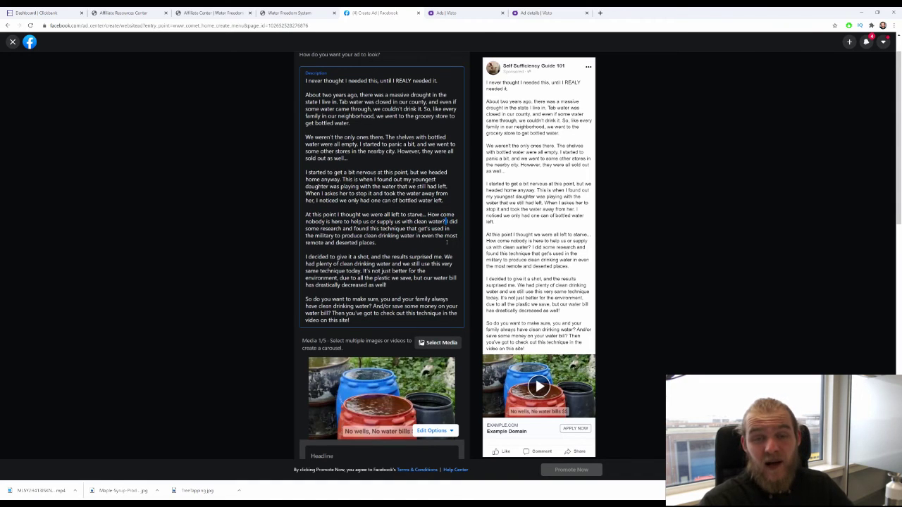
left_click_drag(446, 221, 341, 229)
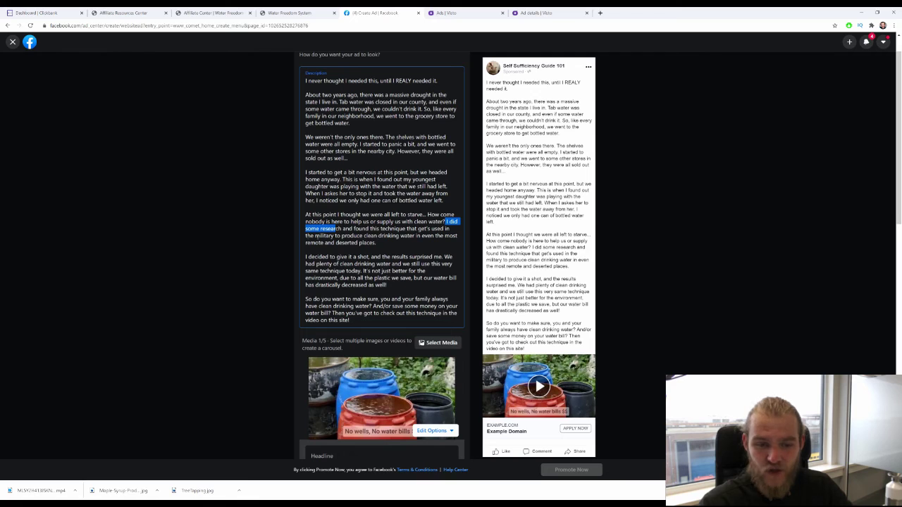
left_click_drag(341, 229, 336, 236)
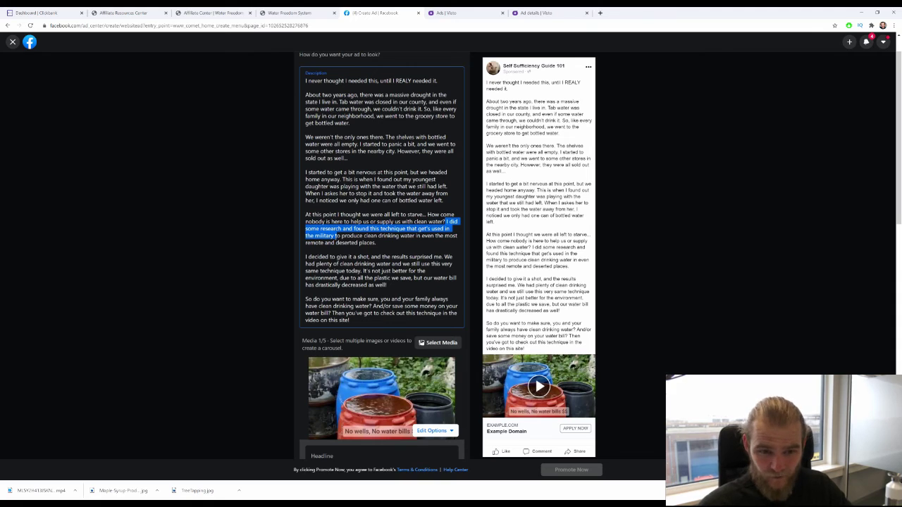
left_click(335, 235)
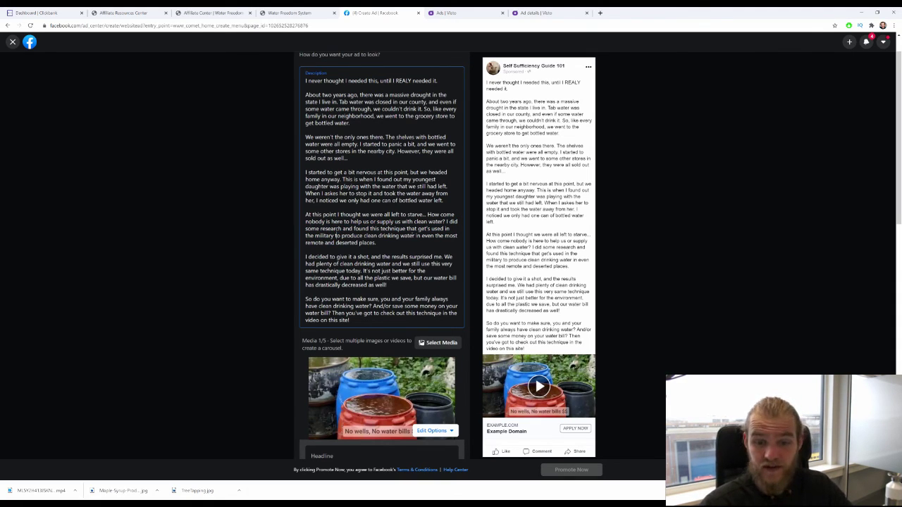
left_click_drag(335, 236, 351, 236)
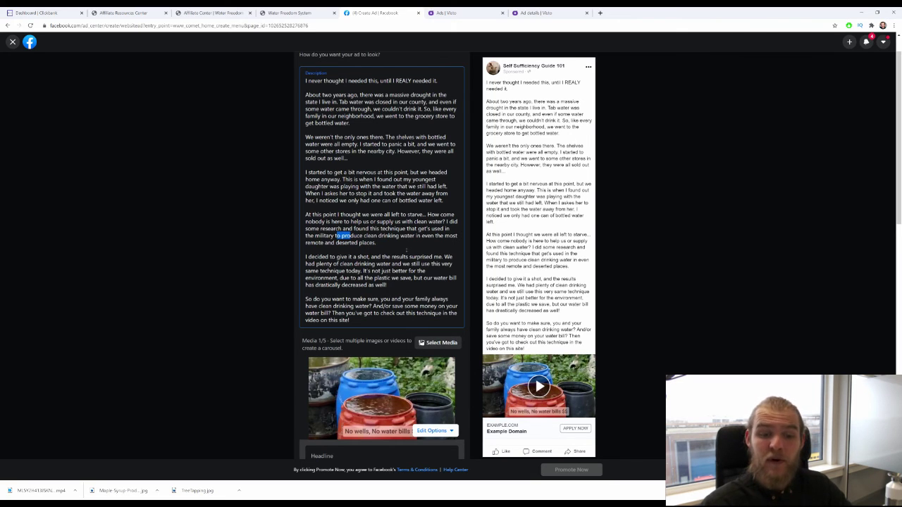
Step: Scroll to the Headline area, placing the cursor at the description's last word, then in the headline
scroll(406, 250, "down", 1)
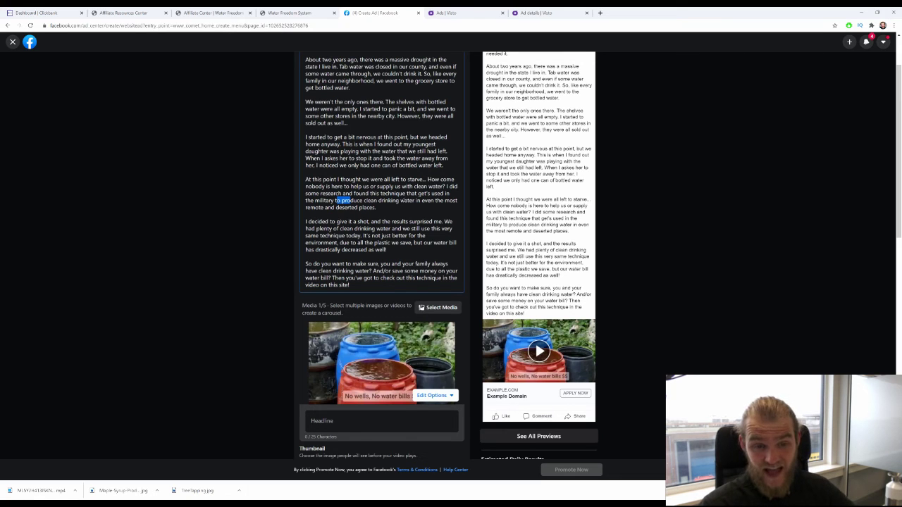
scroll(451, 282, "down", 1)
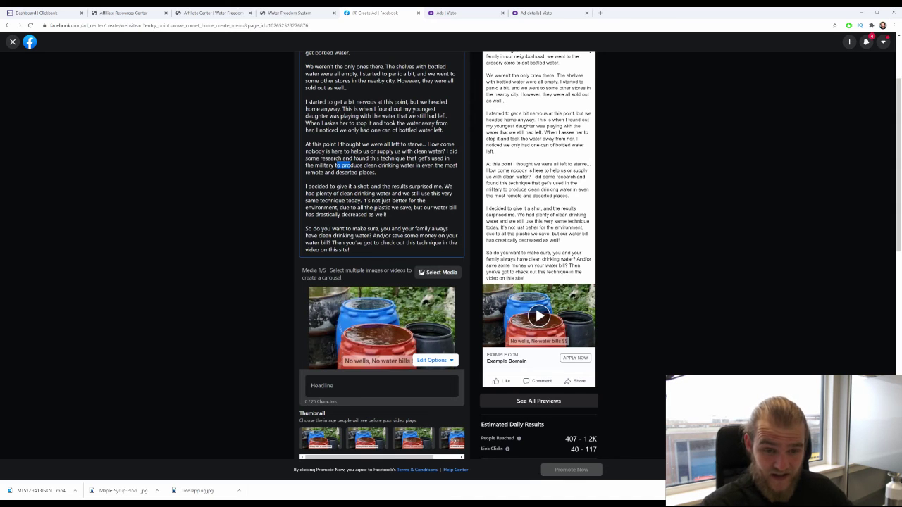
scroll(386, 212, "down", 3)
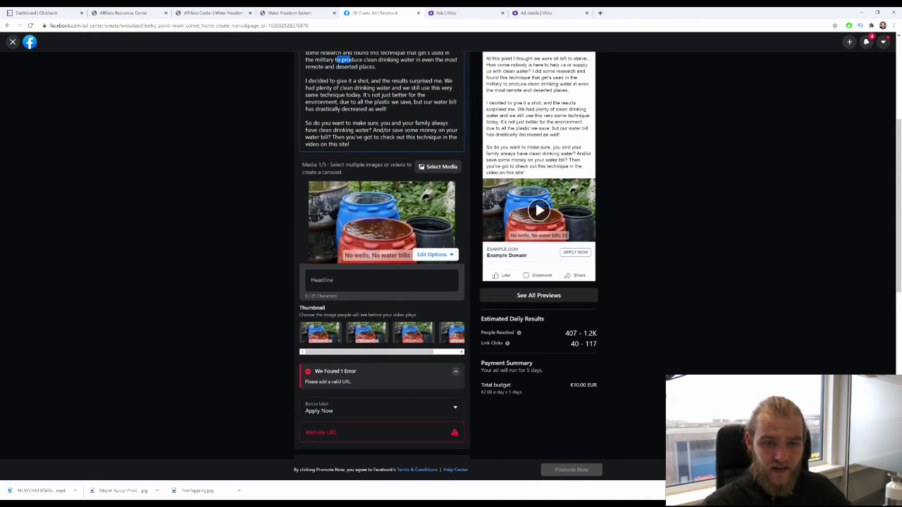
left_click(342, 143)
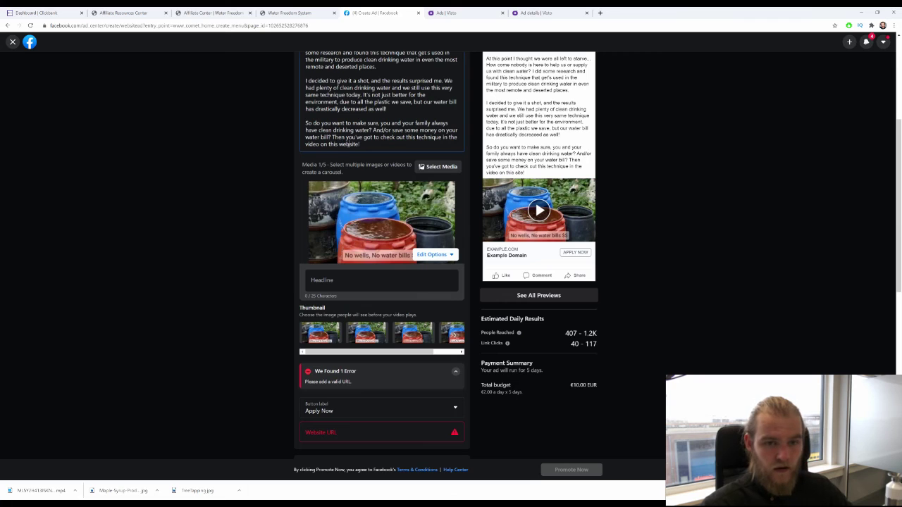
scroll(329, 147, "down", 1)
left_click(392, 206)
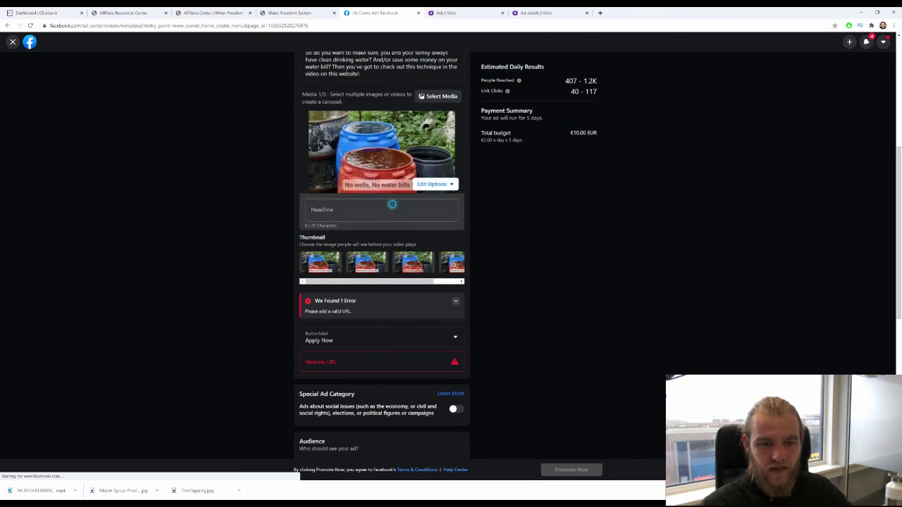
scroll(190, 199, "up", 1)
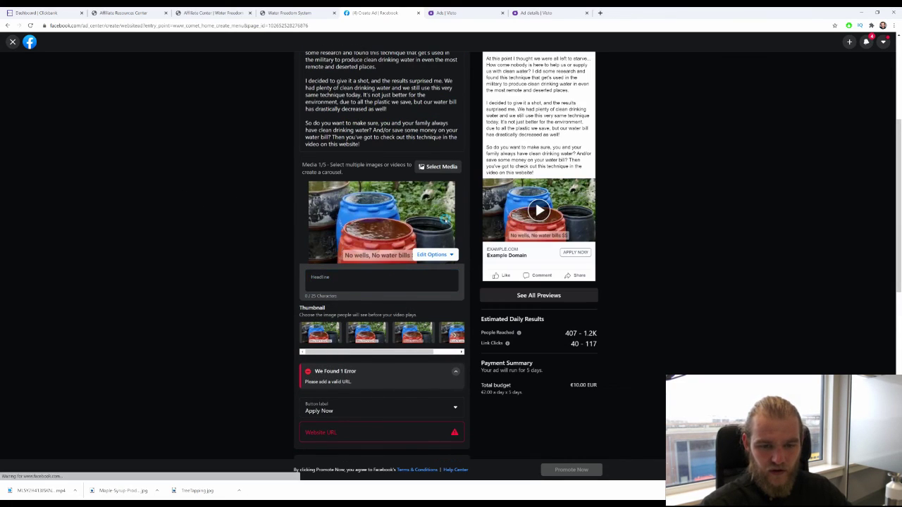
Step: Enter the headline 'Military Hack Saves Lifes', replacing a first 'Military Technique' draft
left_click(352, 281)
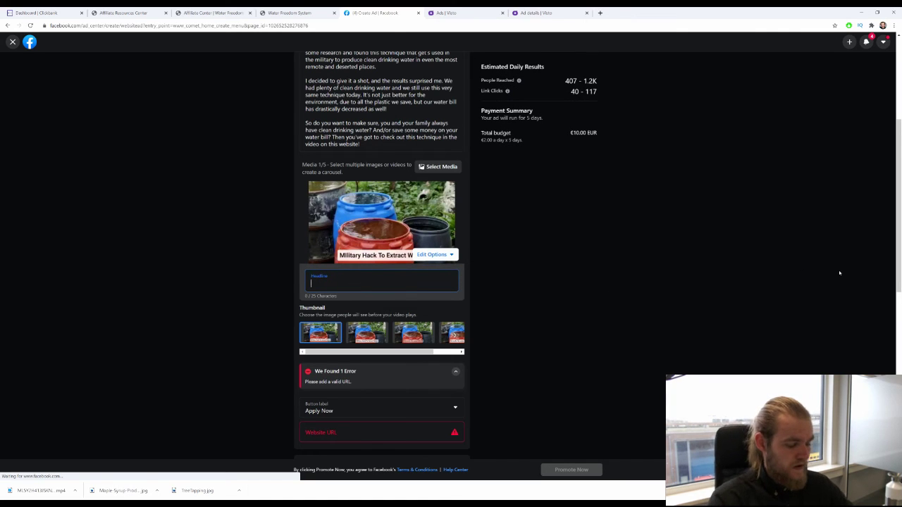
type("Milit")
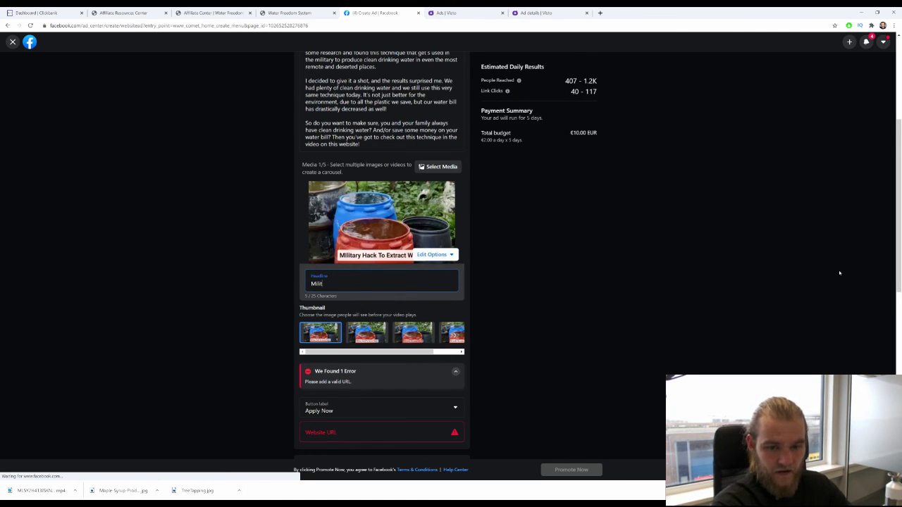
type("ary ")
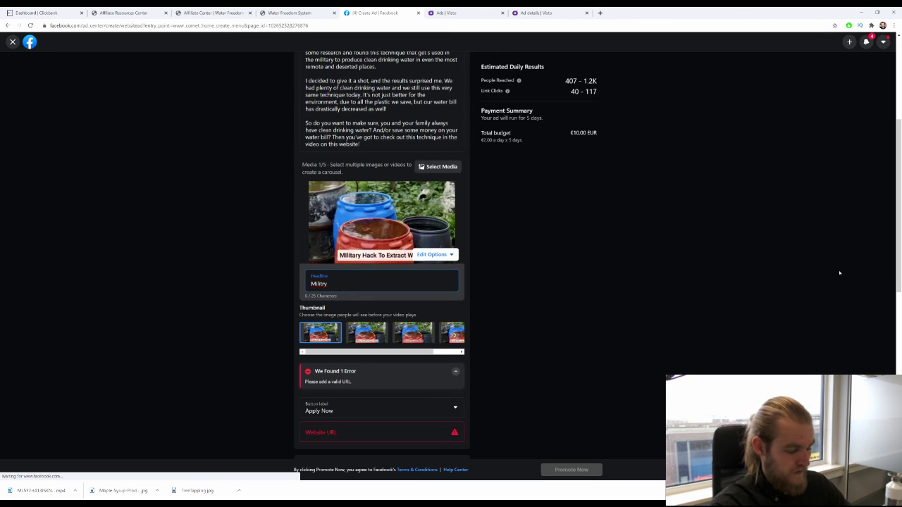
type("techni")
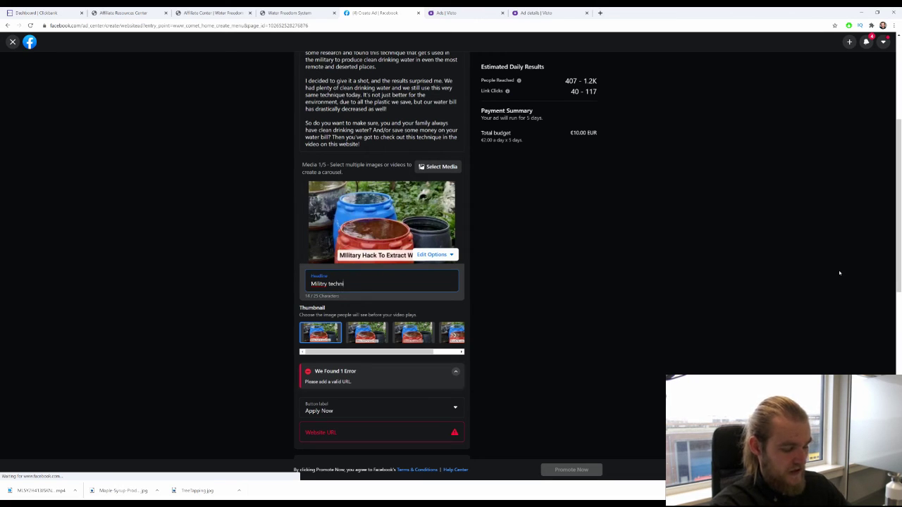
type("wue")
key("BackSpace")
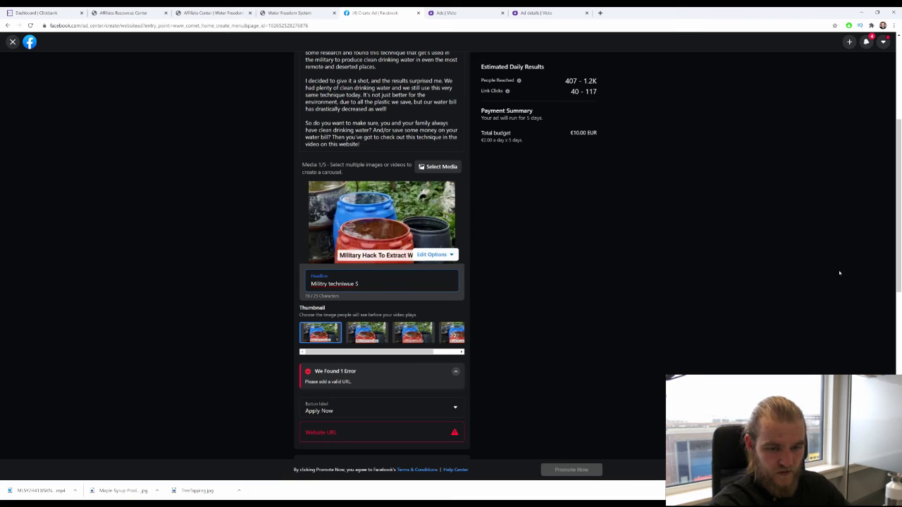
key("BackSpace")
key("BackSpace")
key("BackSpace")
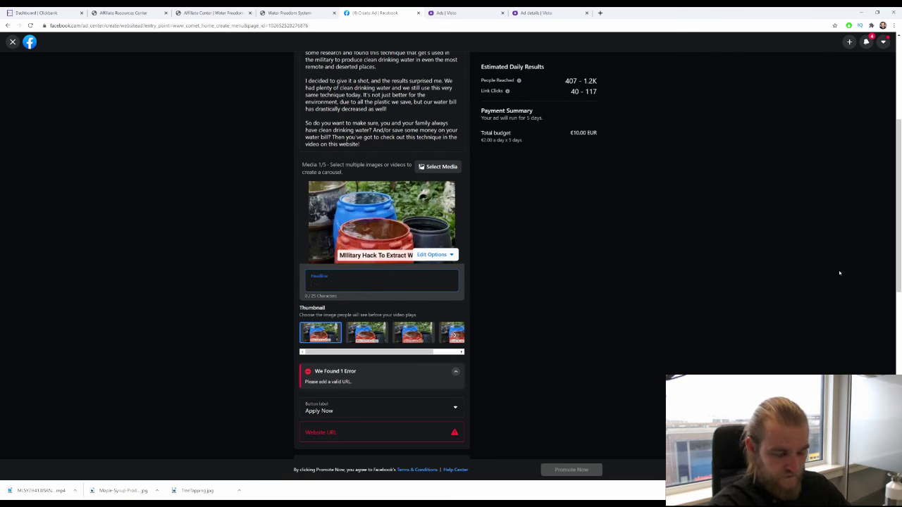
type("Military Tech")
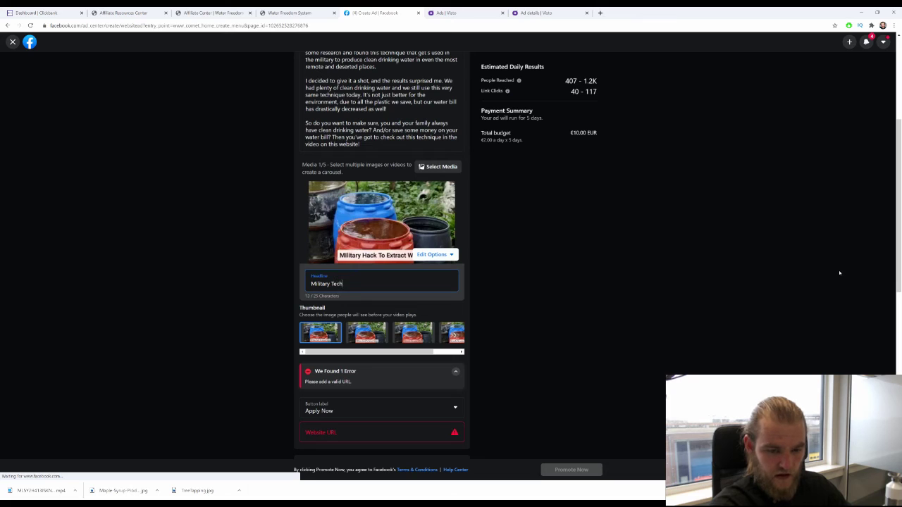
type("nique Saves")
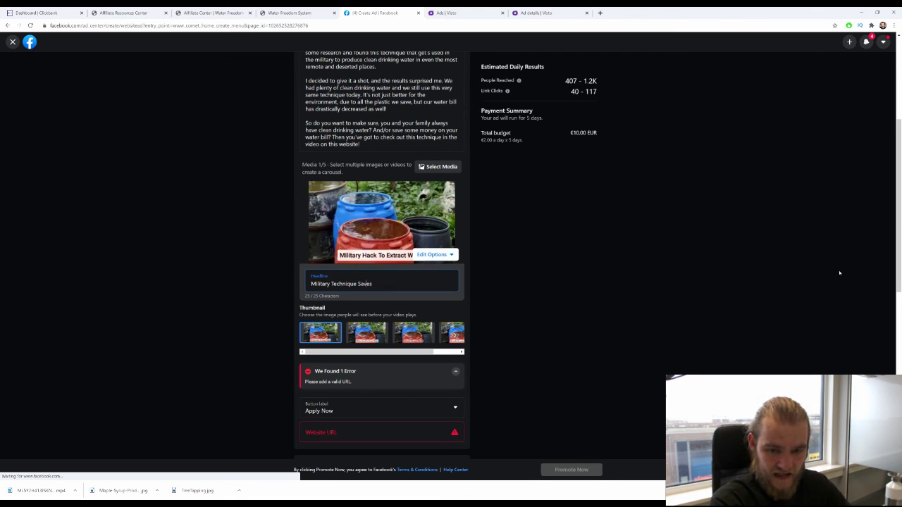
key("shift+Left")
key("shift+Left")
key("shift+Left")
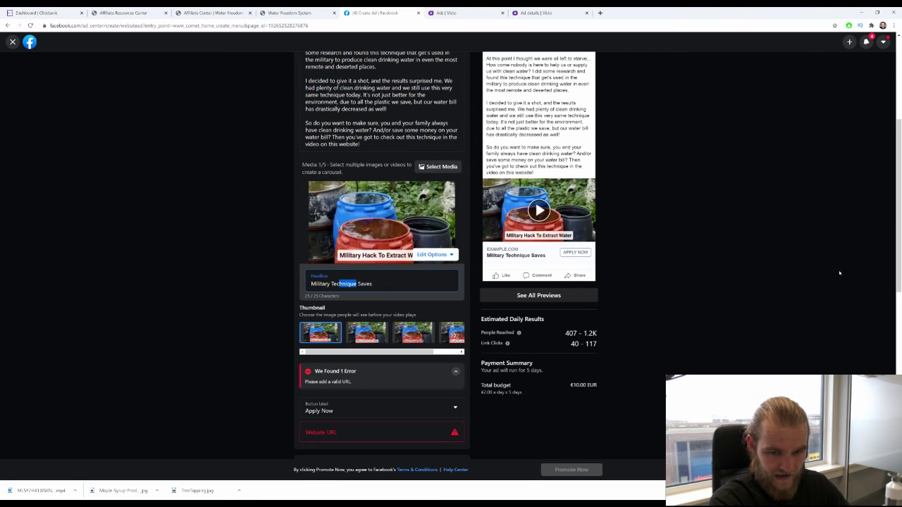
type("Hack Saves ")
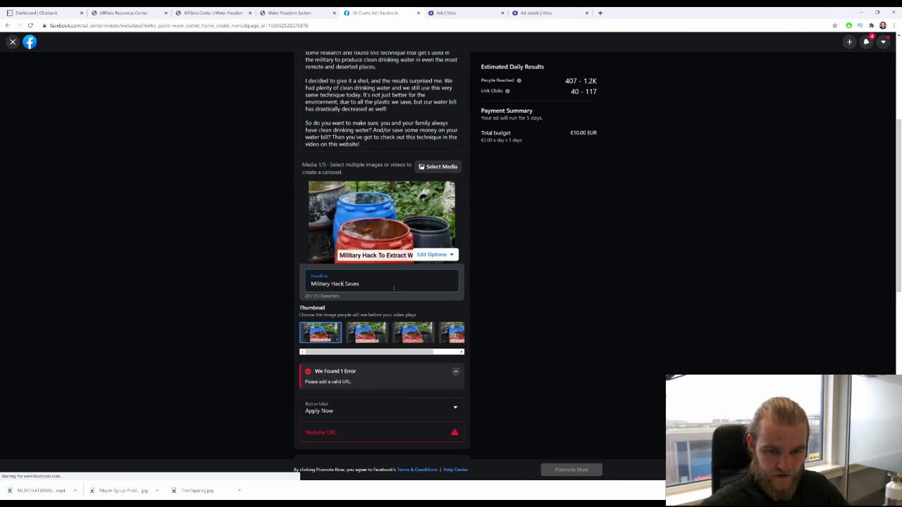
type("Lifes")
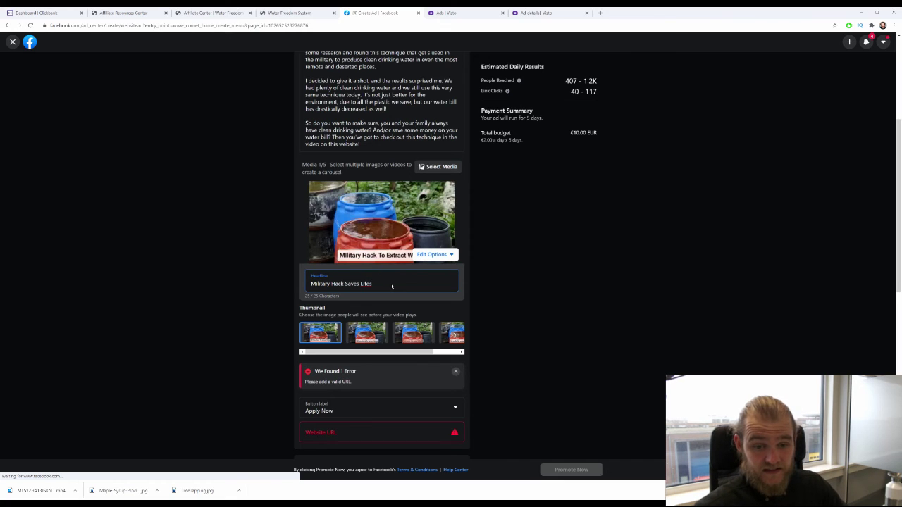
right_click(369, 284)
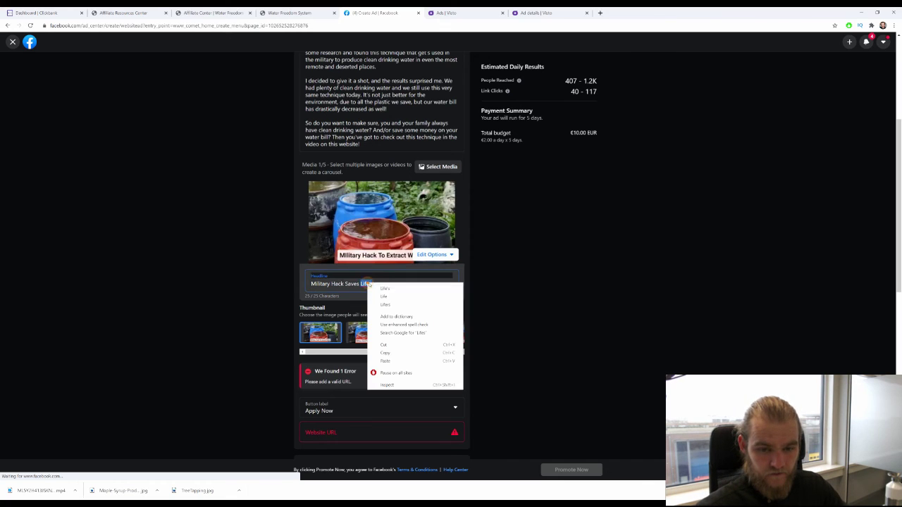
left_click(392, 296)
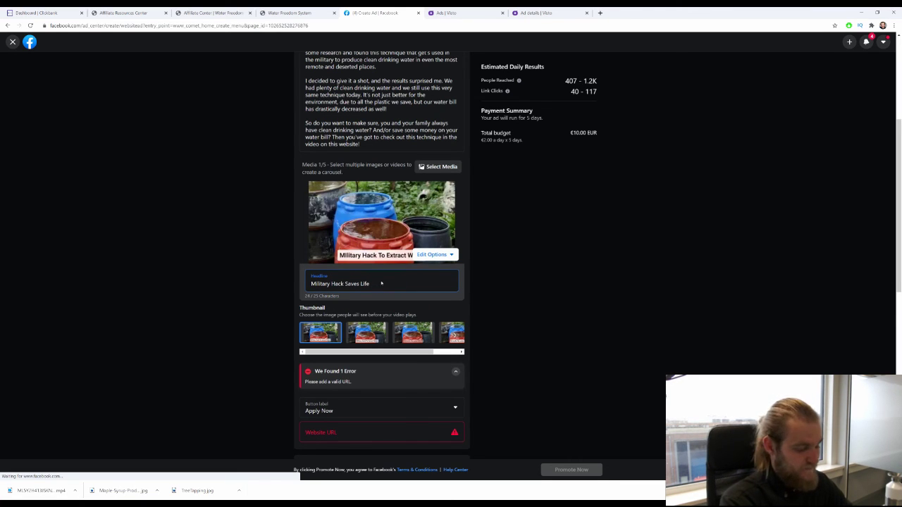
type("s")
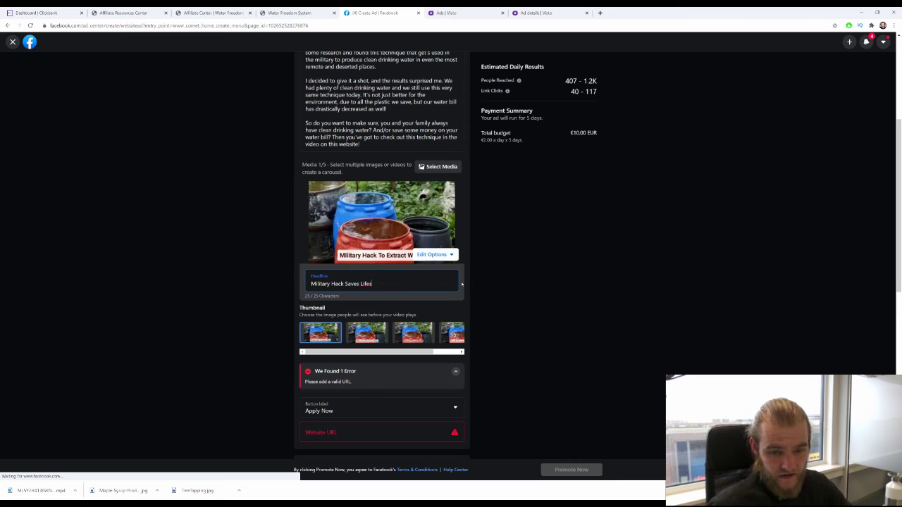
Step: Change the ad's call-to-action button from Apply Now to Learn More
left_click(218, 262)
scroll(218, 262, "down", 1)
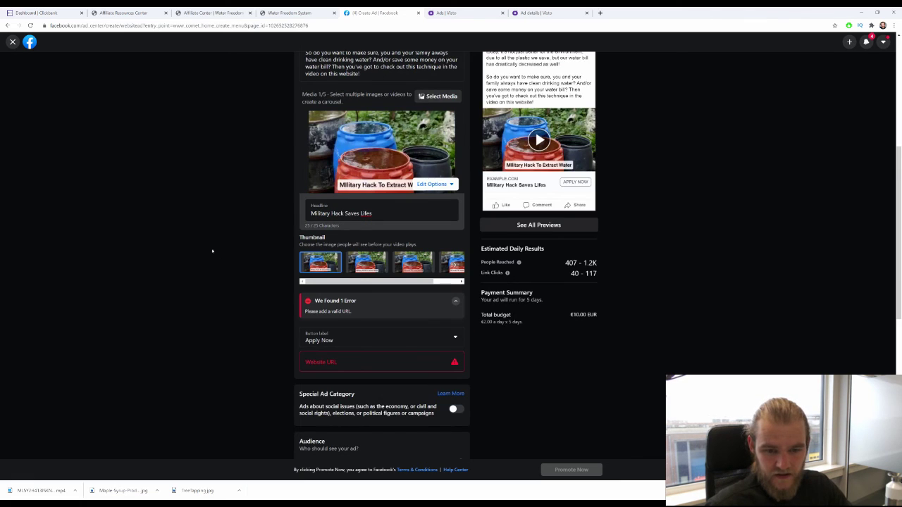
scroll(212, 251, "down", 2)
left_click(425, 196)
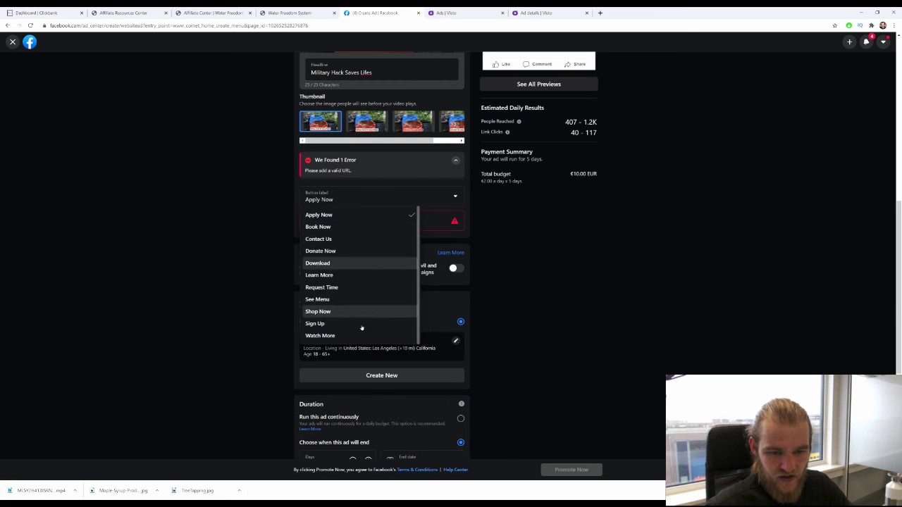
left_click(321, 275)
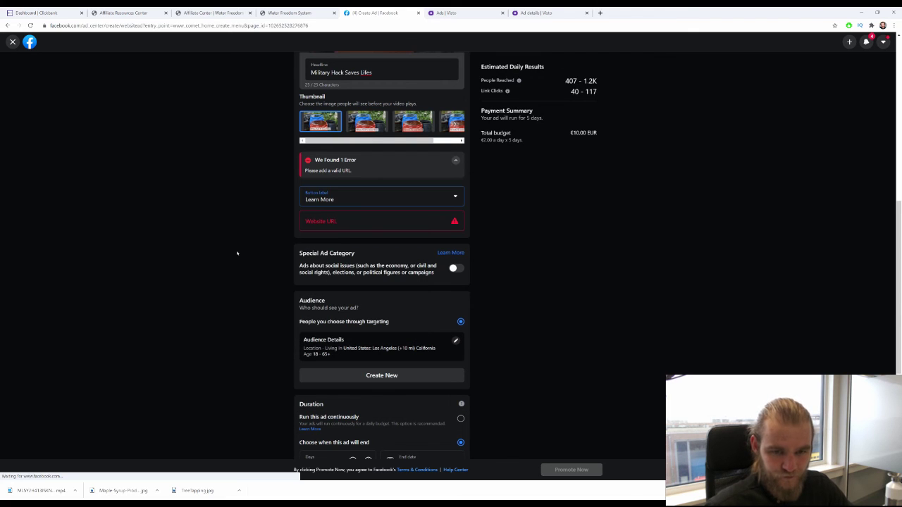
Step: Select the Website URL field and bring the audience, duration and budget settings into view
left_click(405, 221)
scroll(367, 254, "down", 1)
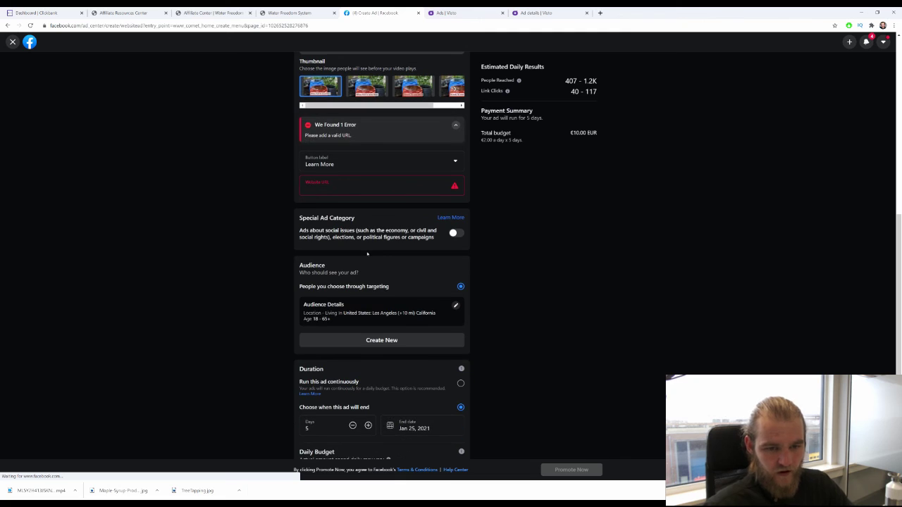
scroll(367, 254, "down", 3)
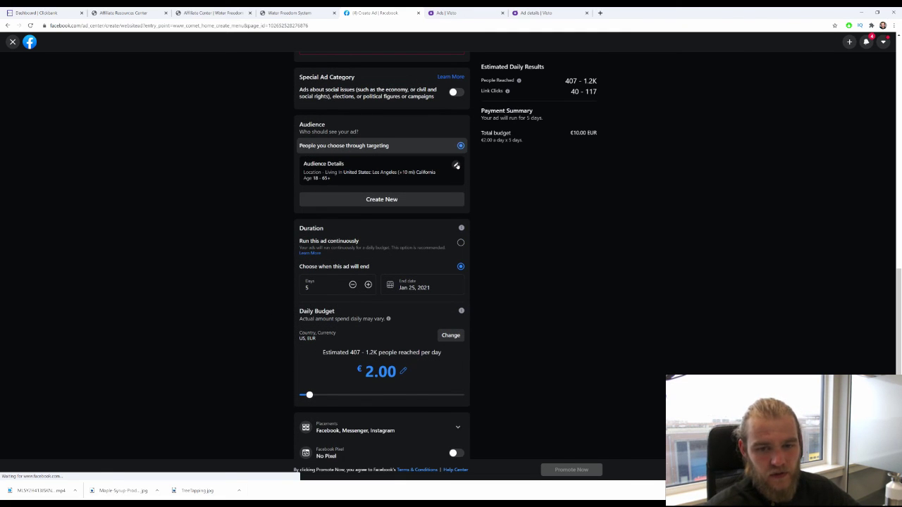
Step: Set the audience to men only, aged 30 to 60
left_click(455, 164)
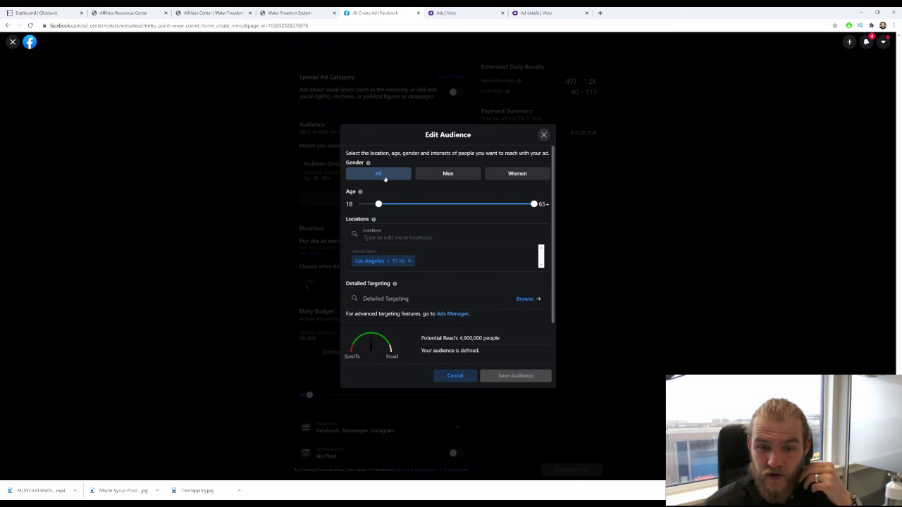
left_click(448, 173)
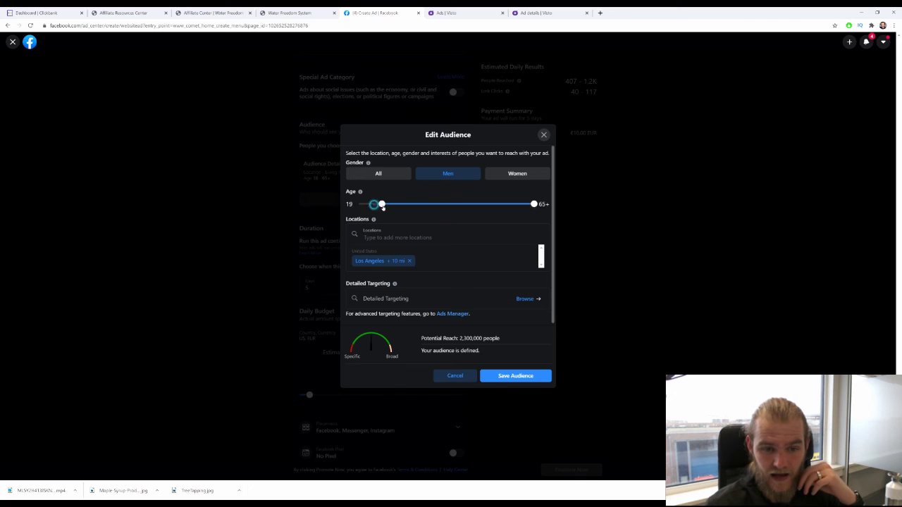
left_click_drag(379, 204, 391, 209)
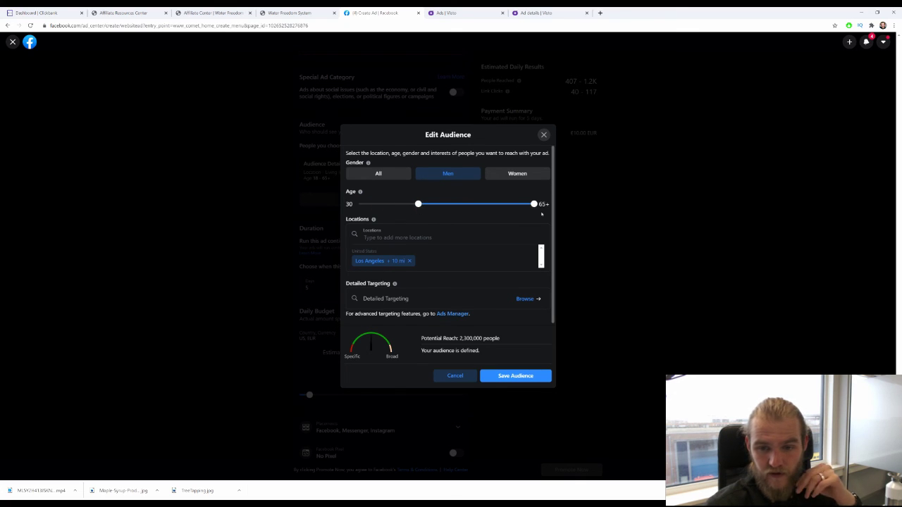
left_click_drag(534, 204, 517, 204)
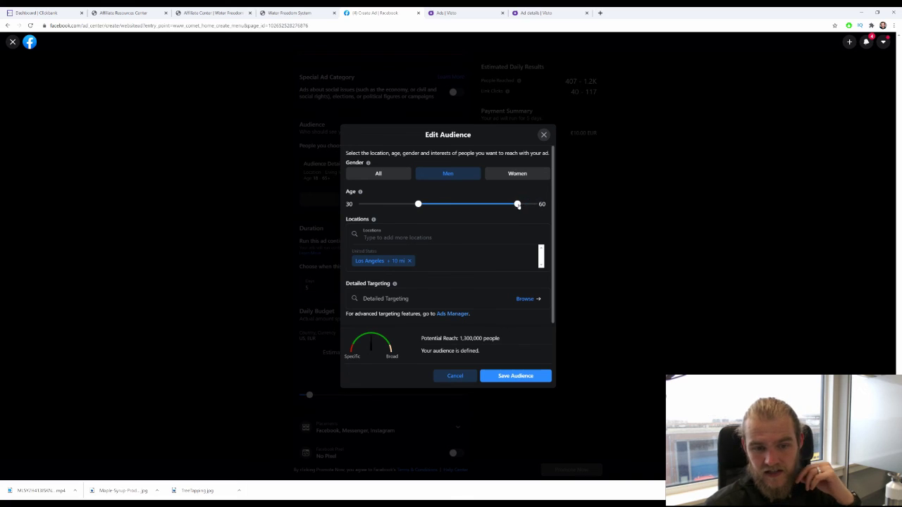
Step: Replace Los Angeles with United States as the target location and save the audience
left_click(437, 236)
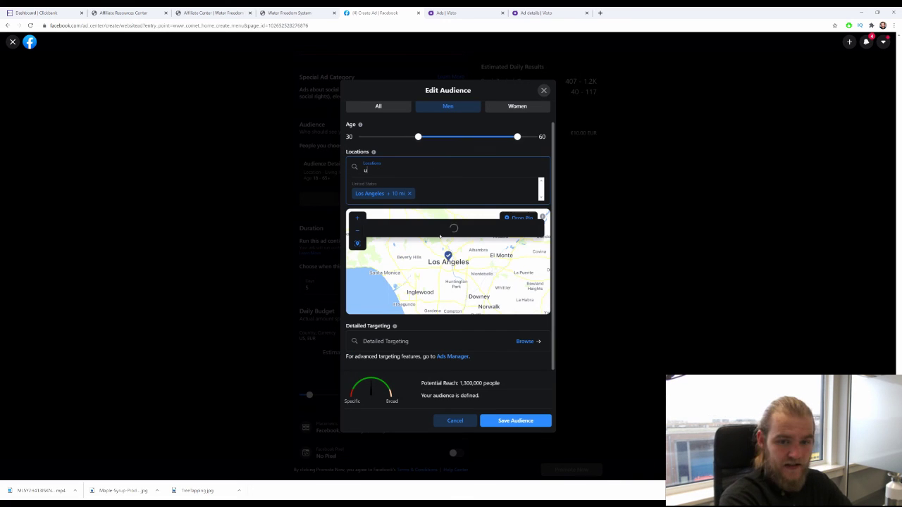
type("unit")
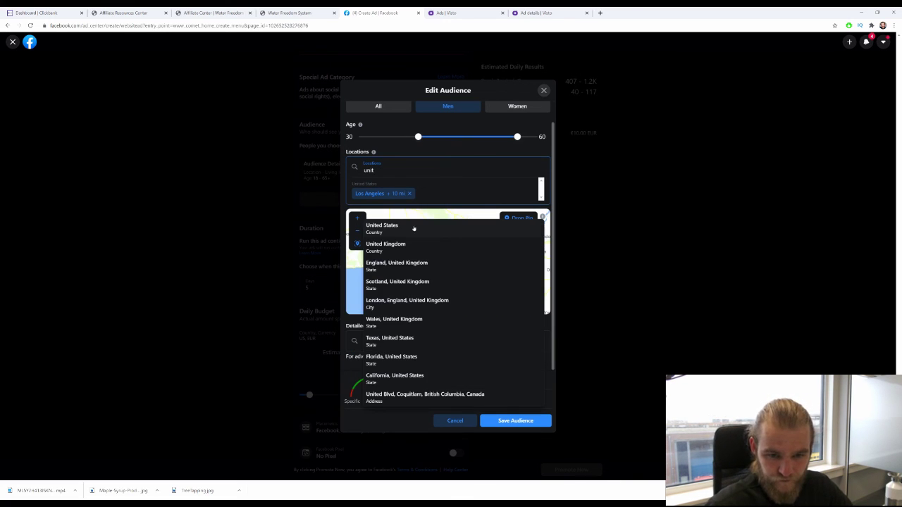
left_click(413, 228)
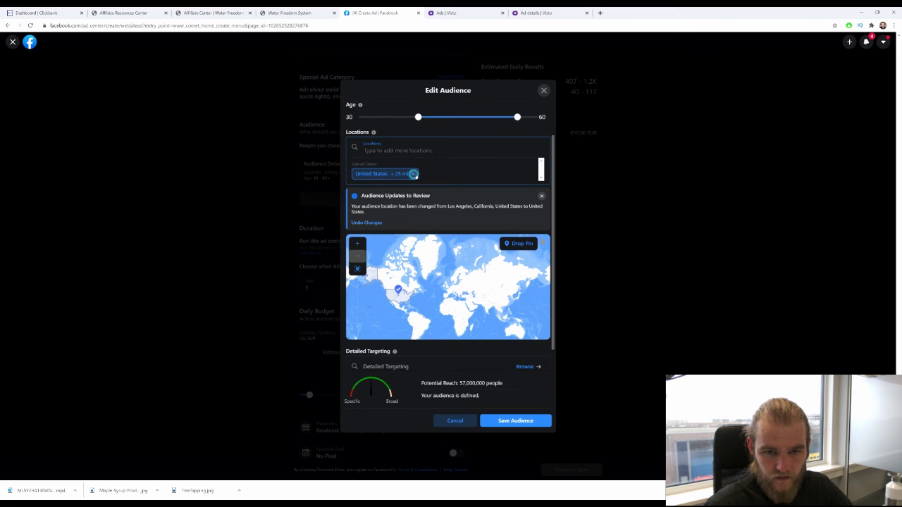
left_click(414, 174)
type("unite")
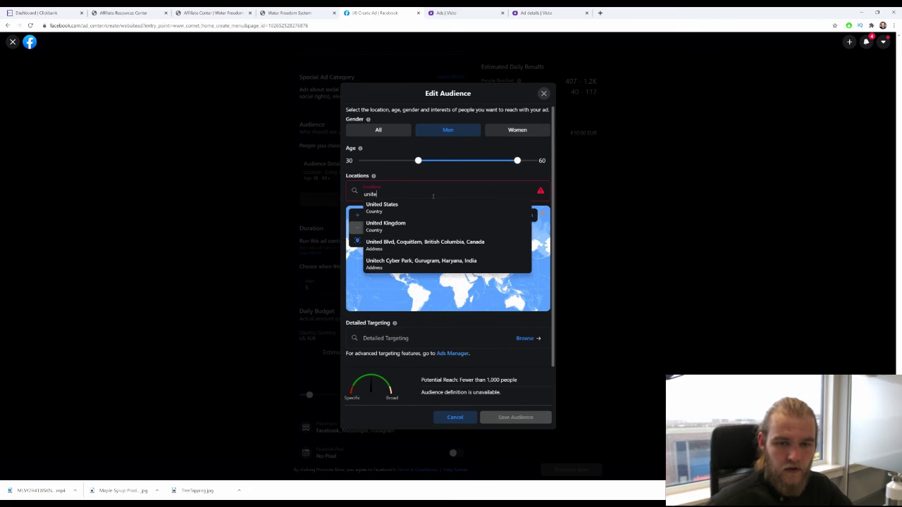
left_click(426, 205)
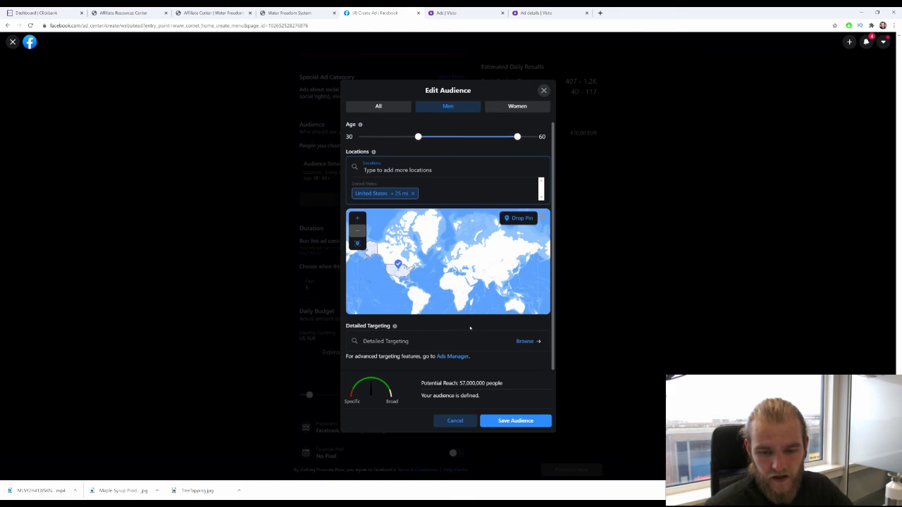
left_click(513, 421)
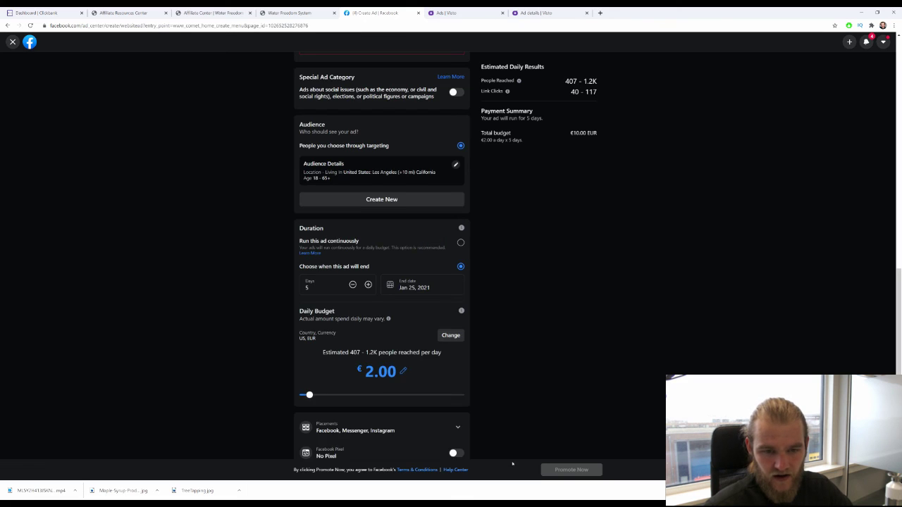
scroll(452, 230, "down", 1)
Step: Add Do it yourself (DIY) and Survival skills as detailed-targeting interests
scroll(483, 214, "up", 1)
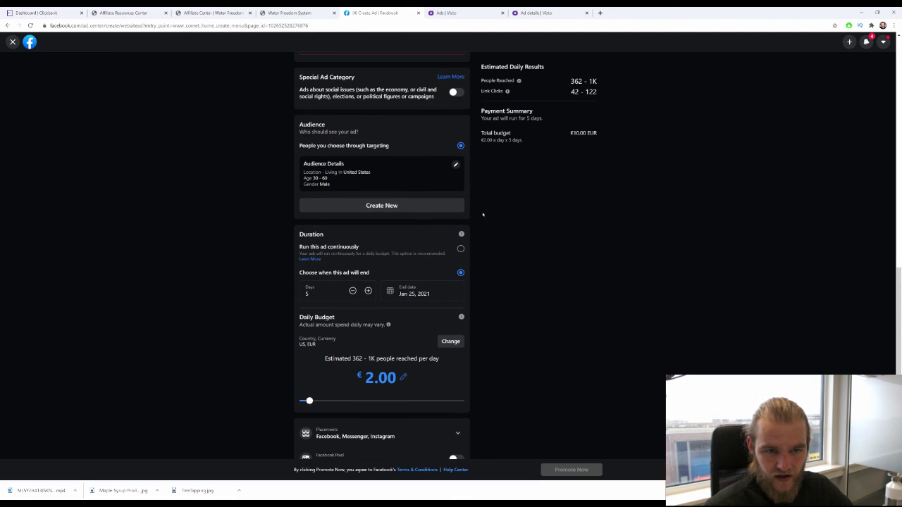
left_click(454, 163)
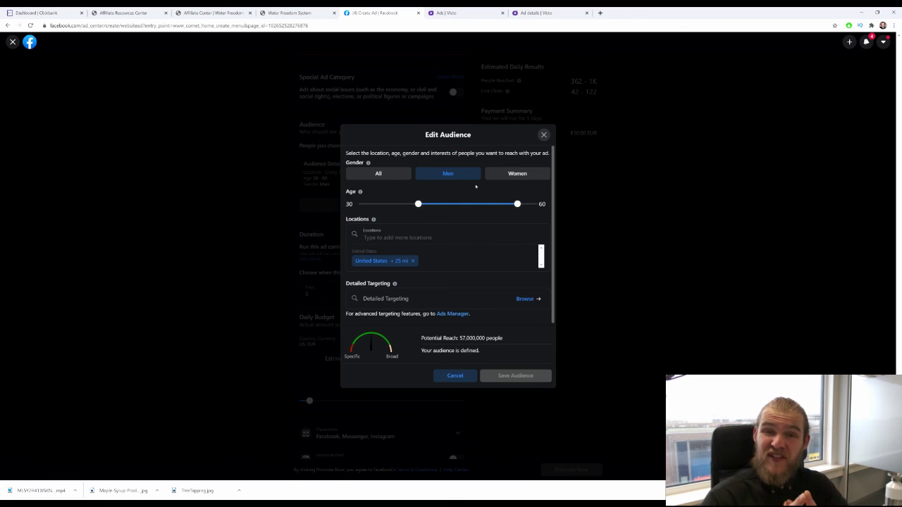
left_click(442, 301)
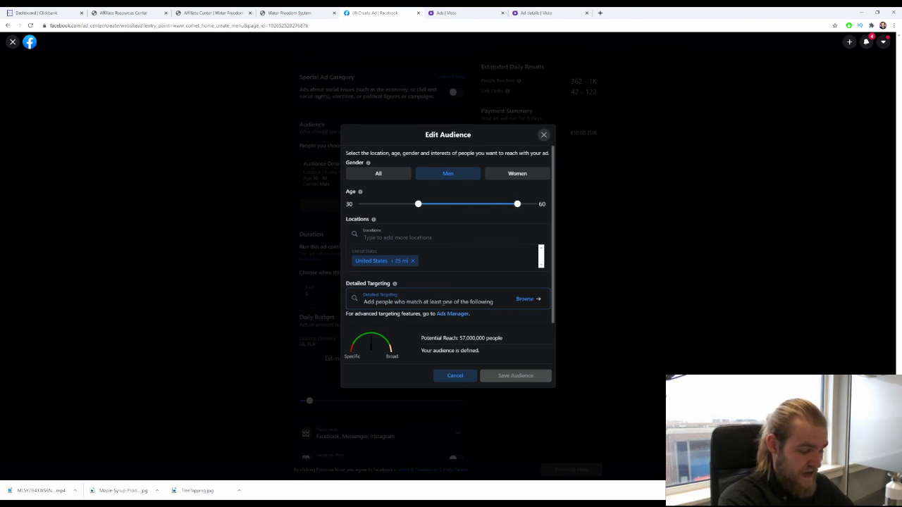
type("diy")
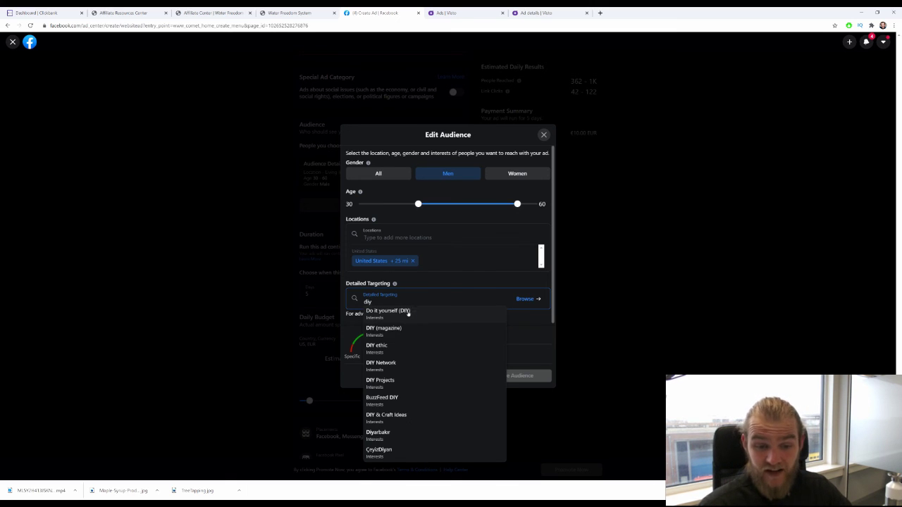
left_click(408, 313)
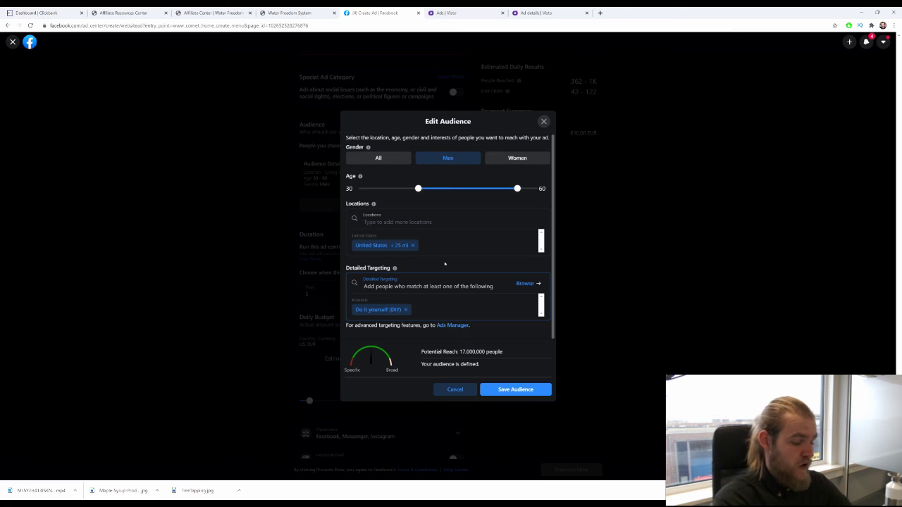
type("survi")
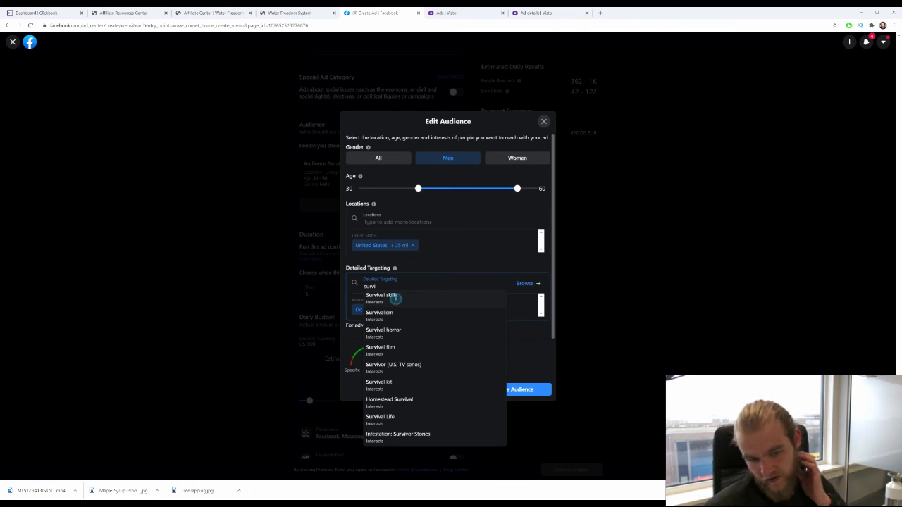
left_click(392, 297)
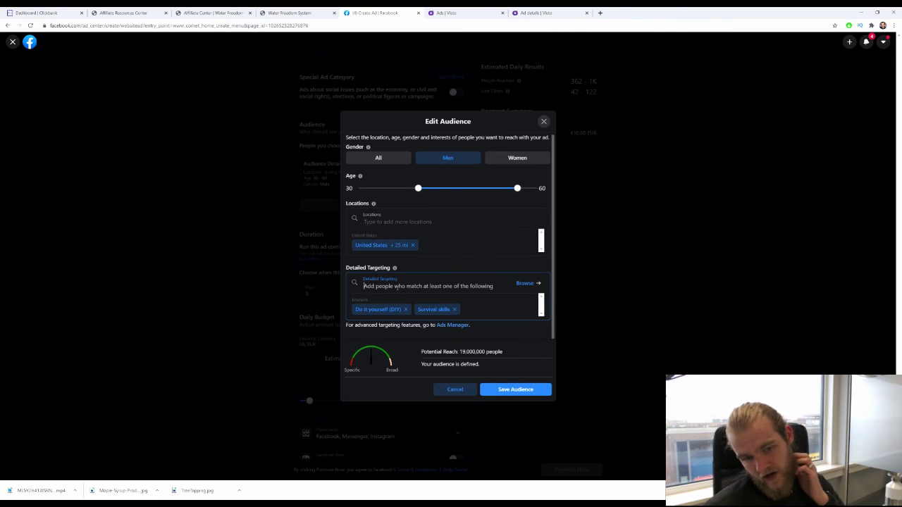
Step: Try other ages and genders, ending at women 25–31, then close the audience editor
right_click(392, 222)
left_click(465, 201)
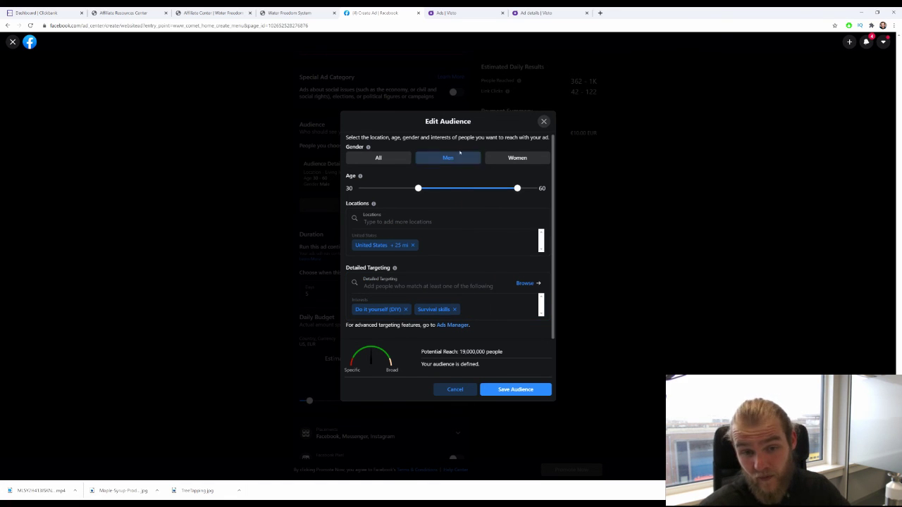
left_click(461, 159)
left_click(469, 157)
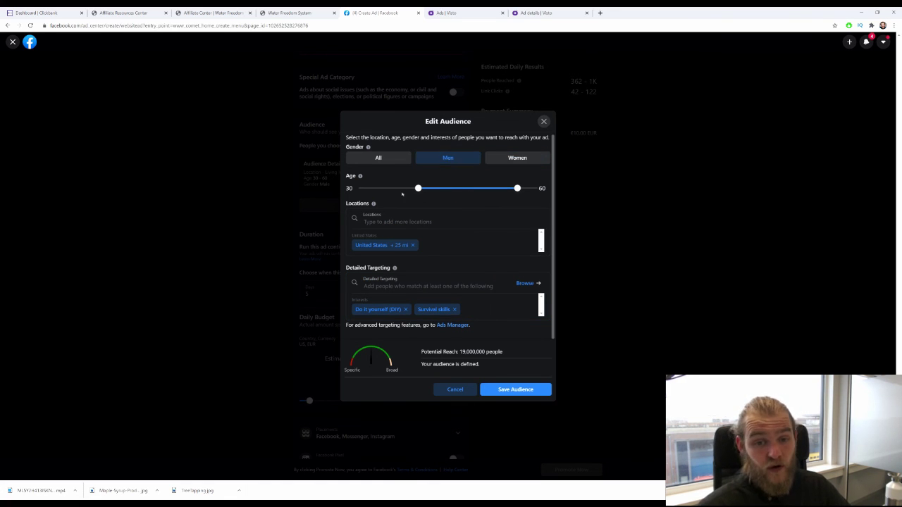
left_click_drag(418, 189, 360, 188)
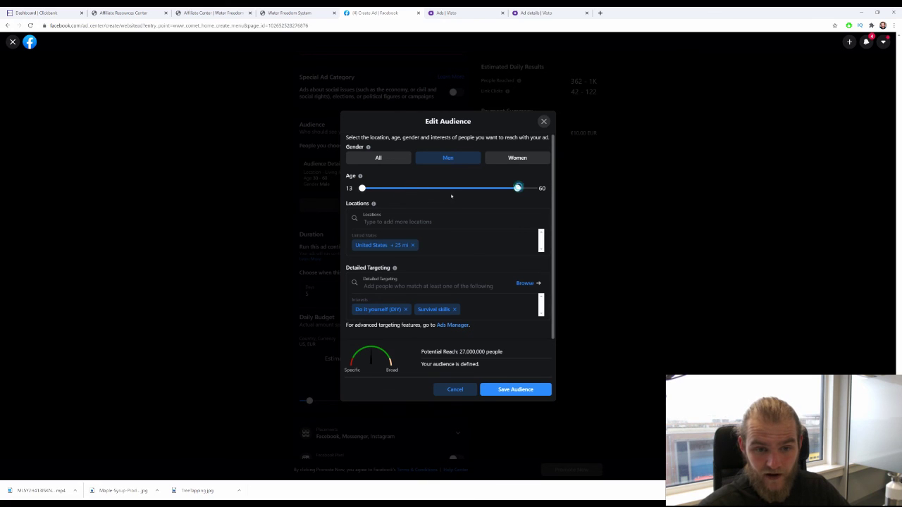
left_click_drag(517, 188, 373, 188)
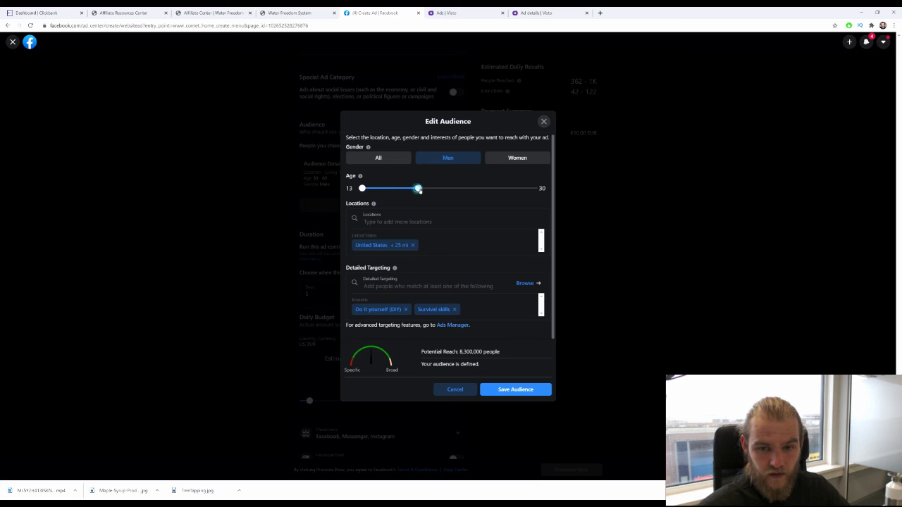
left_click_drag(417, 189, 391, 196)
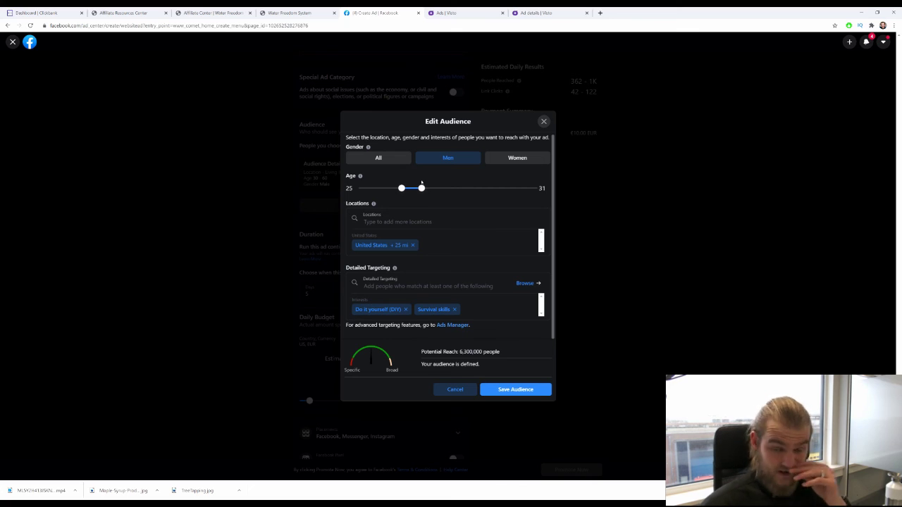
left_click(502, 159)
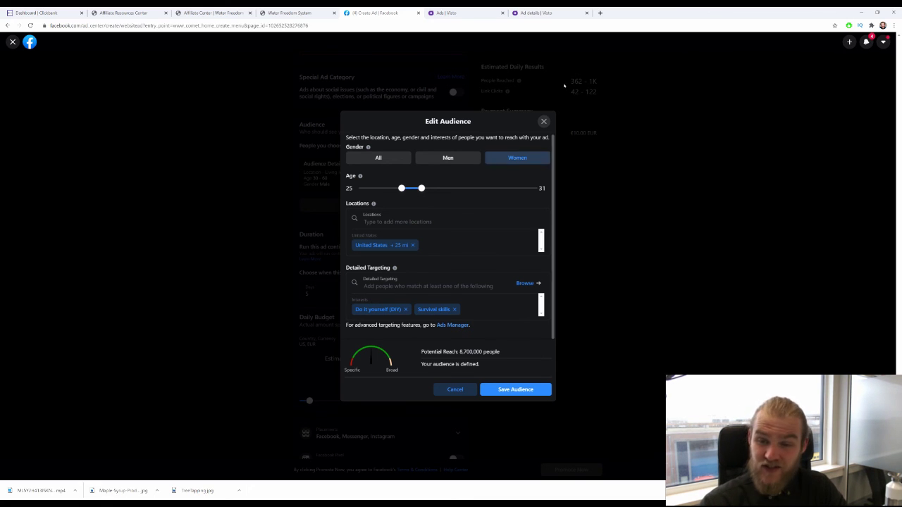
left_click(543, 121)
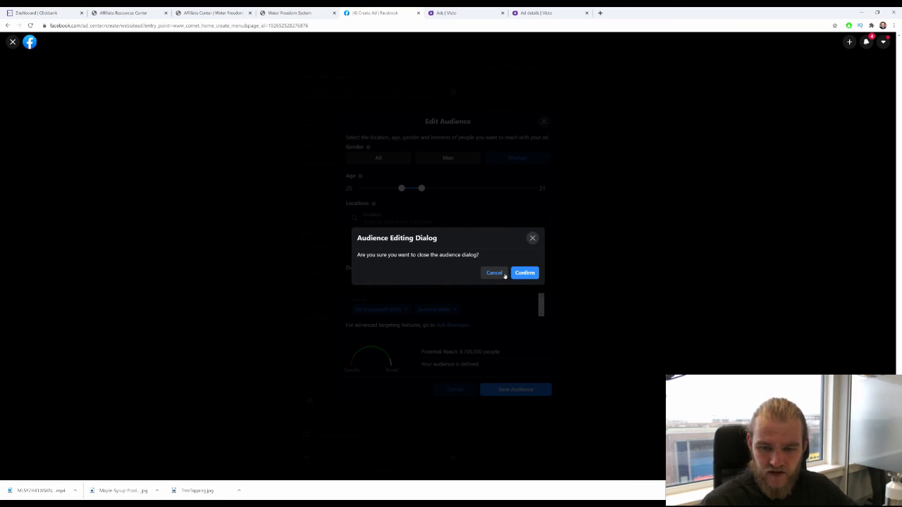
Step: Discard the audience changes and set the daily budget to €1.00, €5.00 total over 5 days
left_click(521, 273)
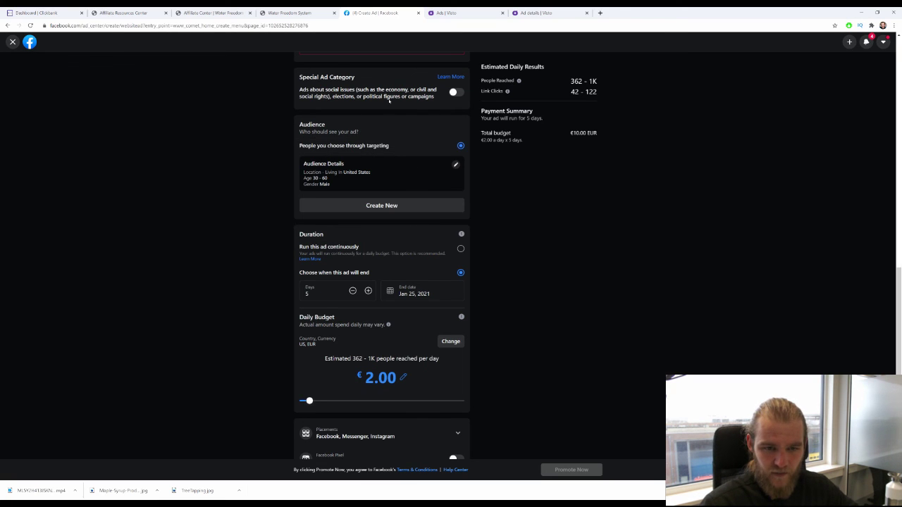
scroll(589, 250, "down", 2)
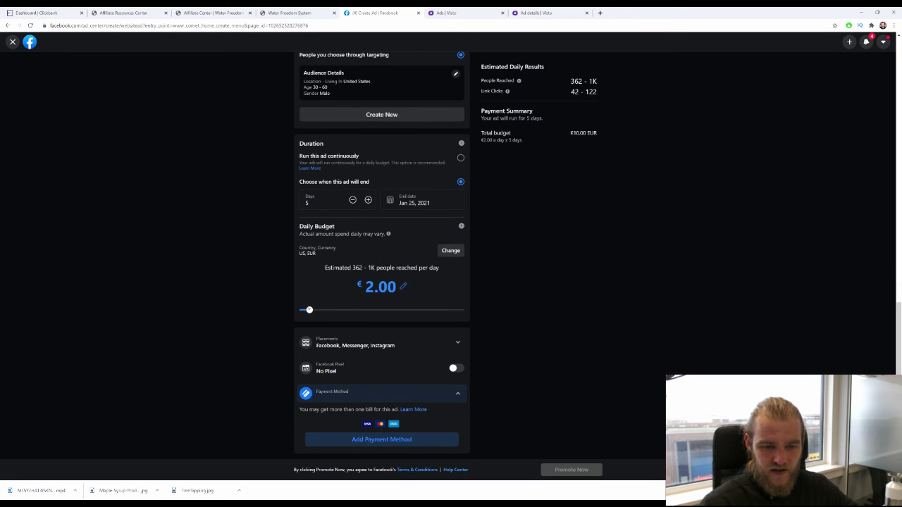
mouse_move(333, 312)
left_mouse_down()
mouse_move(413, 310)
mouse_move(301, 310)
left_mouse_up()
scroll(494, 237, "up", 8)
scroll(512, 231, "up", 5)
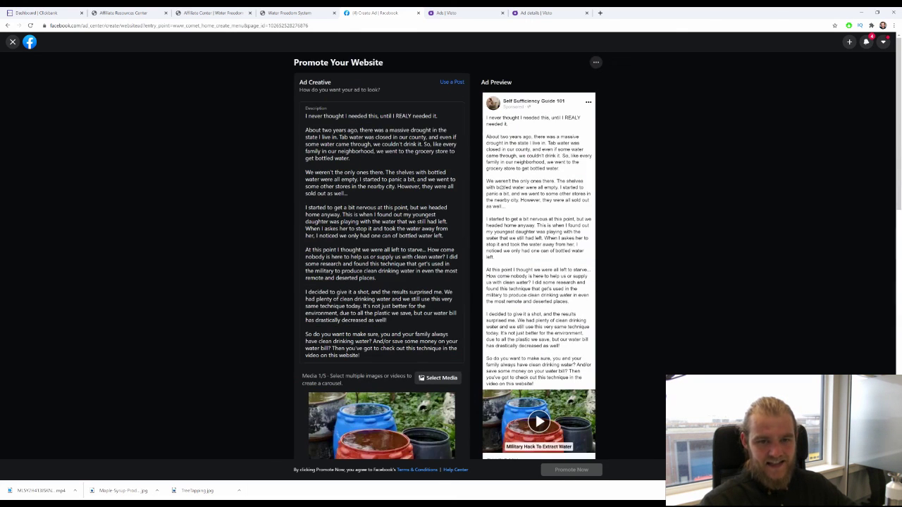
scroll(818, 218, "down", 3)
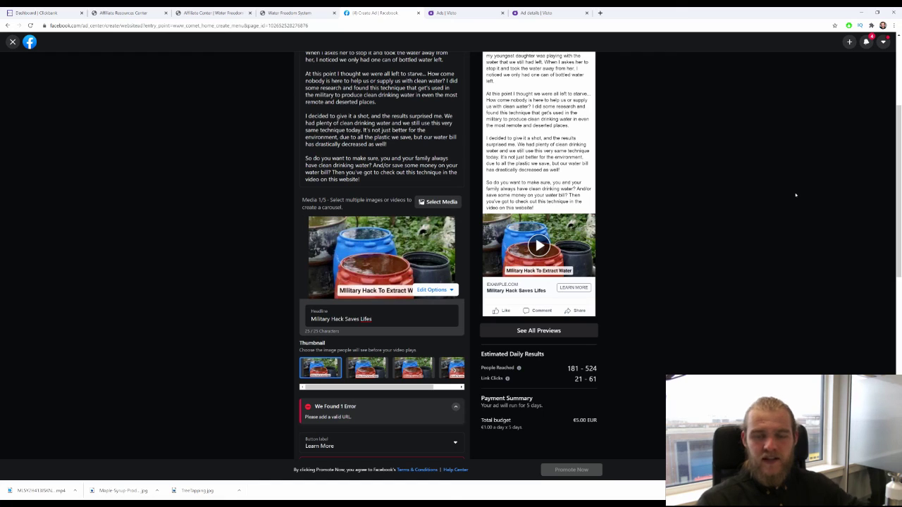